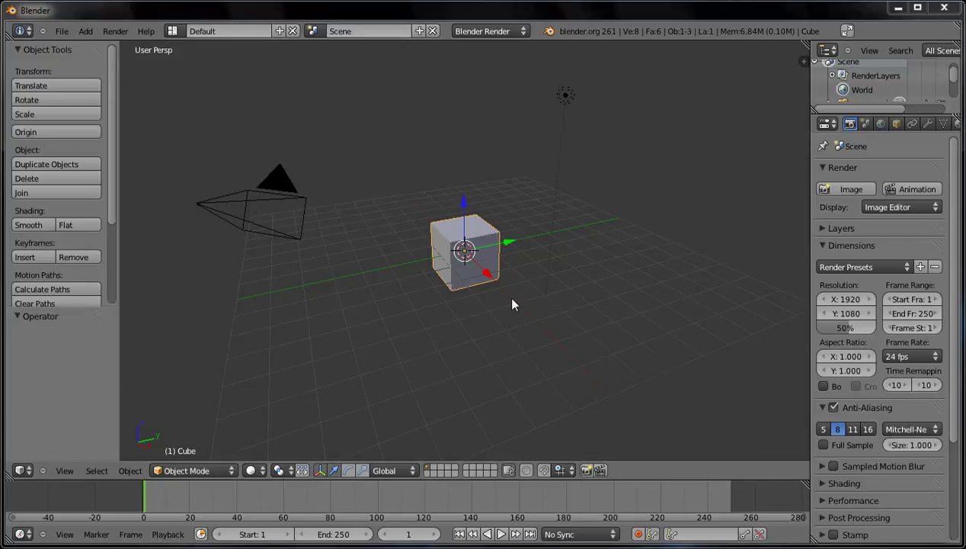
left_click(536, 300)
middle_click_drag(288, 297, 615, 244)
scroll(375, 349, "down", 4)
scroll(489, 318, "up", 6)
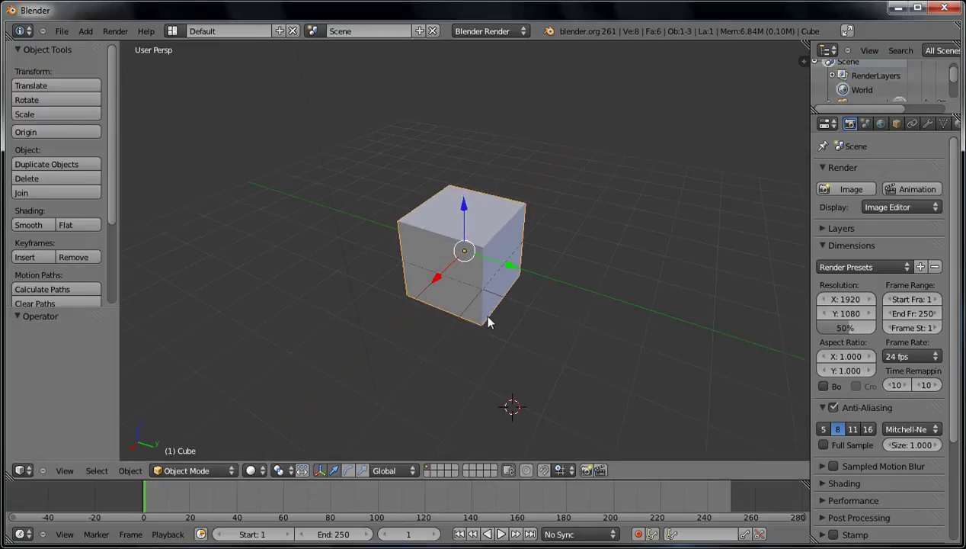
scroll(489, 318, "down", 4)
middle_click_drag(405, 317, 495, 299)
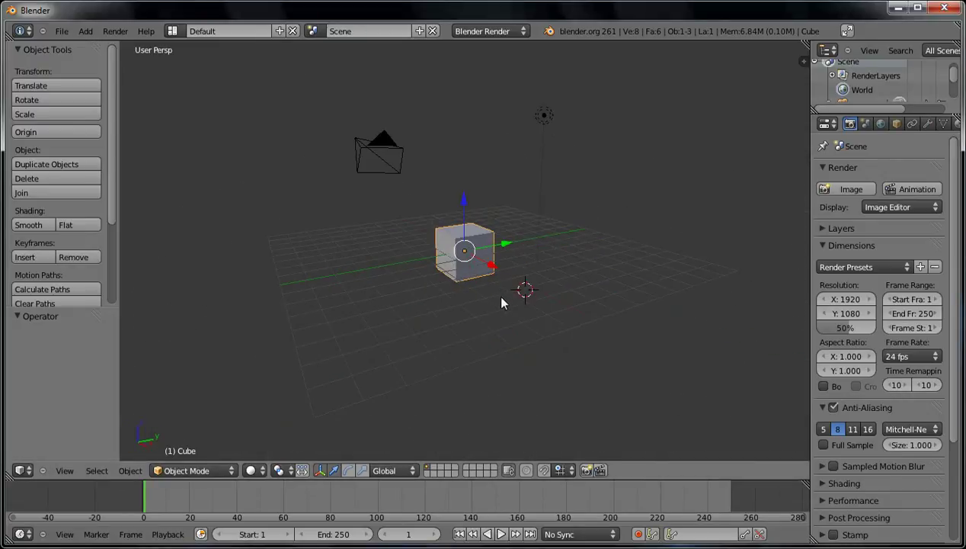
Set the 3D cursor's X and Y location to 0
key("n")
scroll(718, 322, "down", 4)
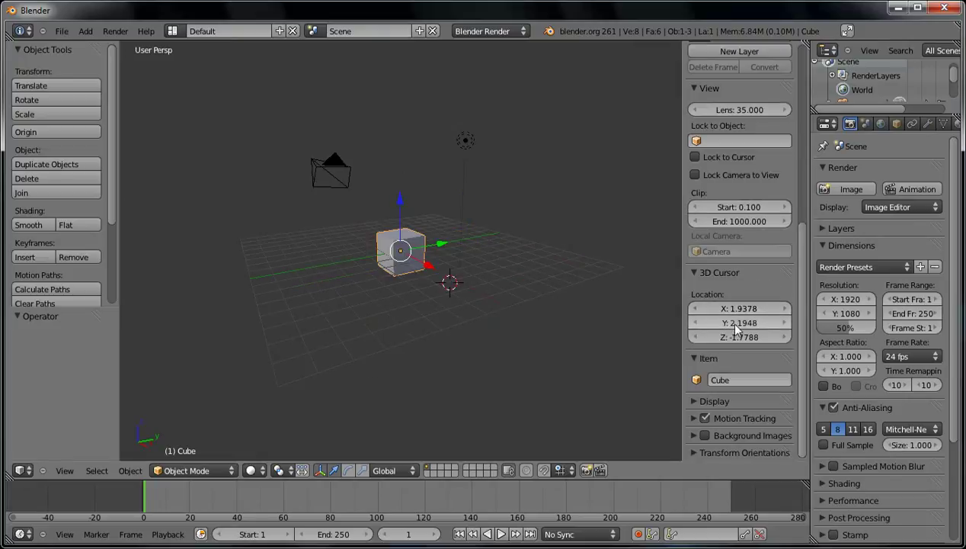
left_click(744, 309)
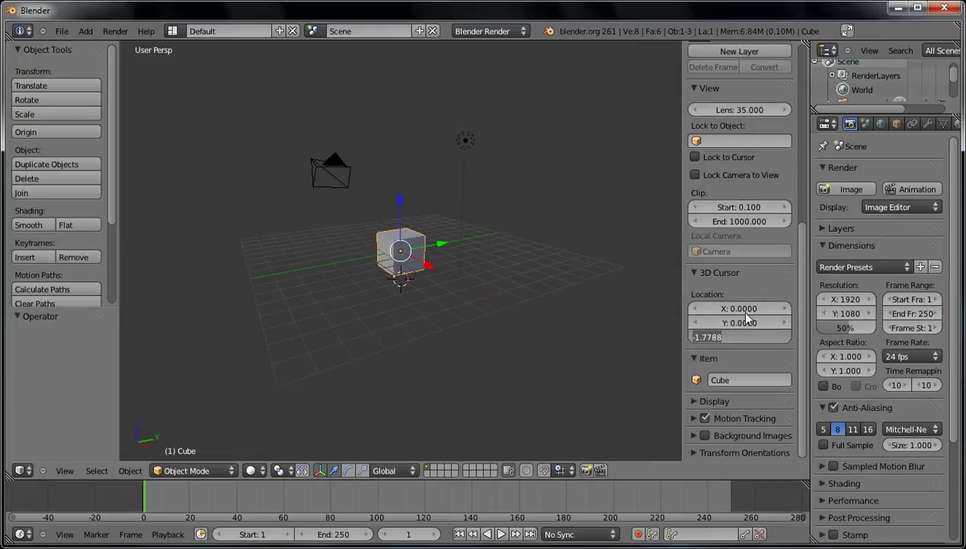
key("n")
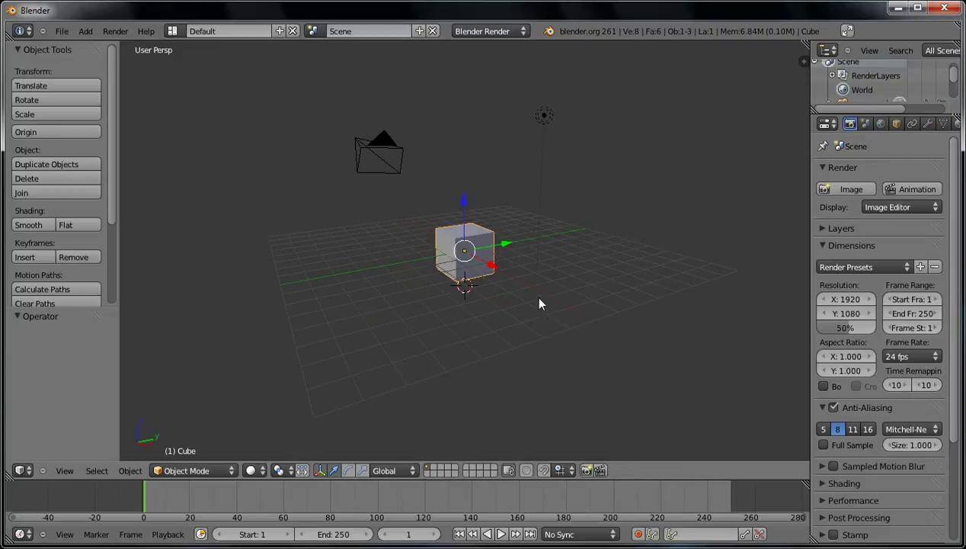
Delete the default cube and hide the camera and lamp in the viewport
key("x")
left_click(533, 300)
middle_click_drag(476, 299, 719, 201)
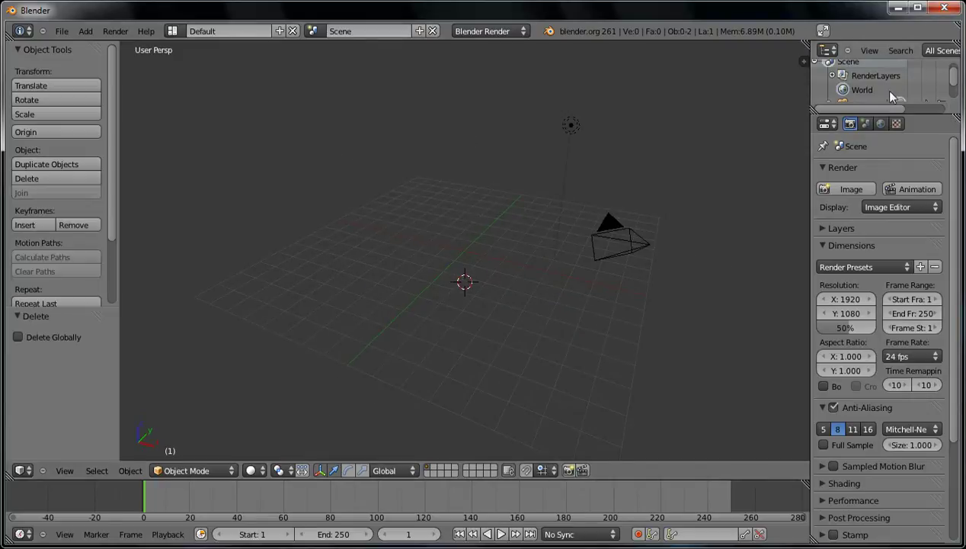
left_click_drag(889, 111, 890, 190)
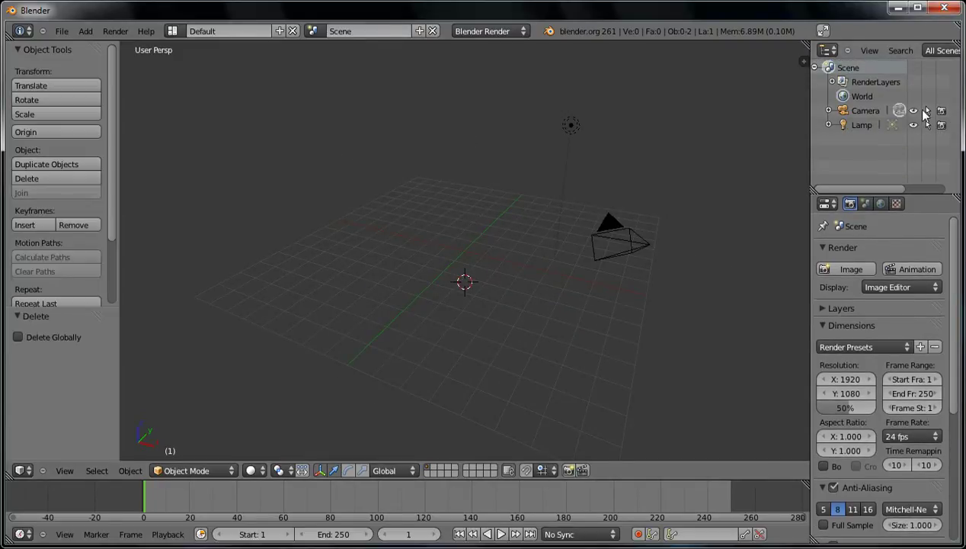
left_click(913, 111)
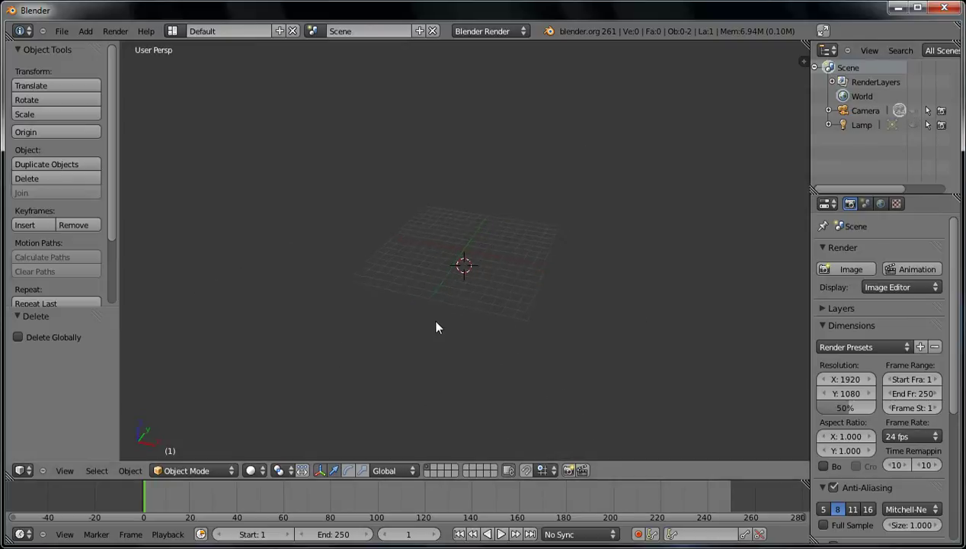
Set the 3D cursor's Z location to 0
key("n")
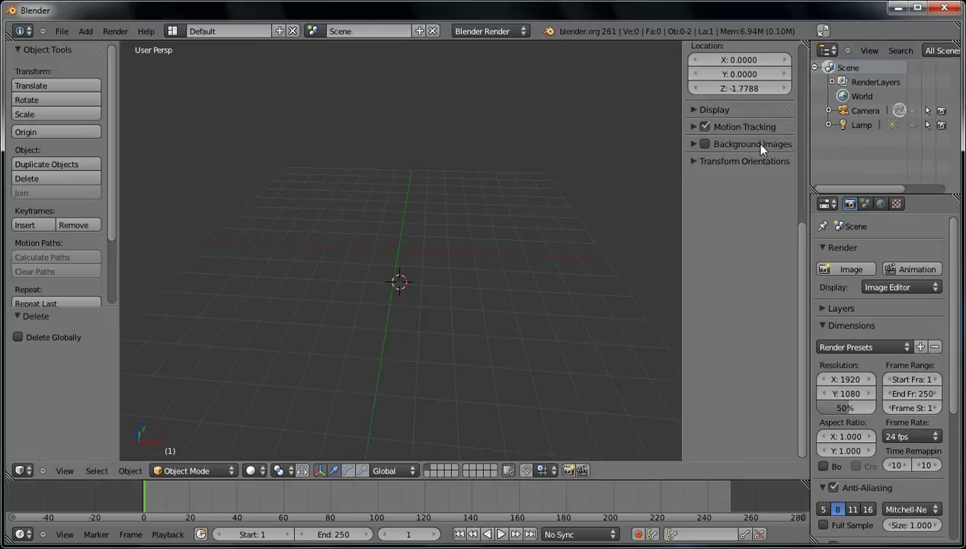
scroll(723, 244, "up", 4)
left_click(741, 203)
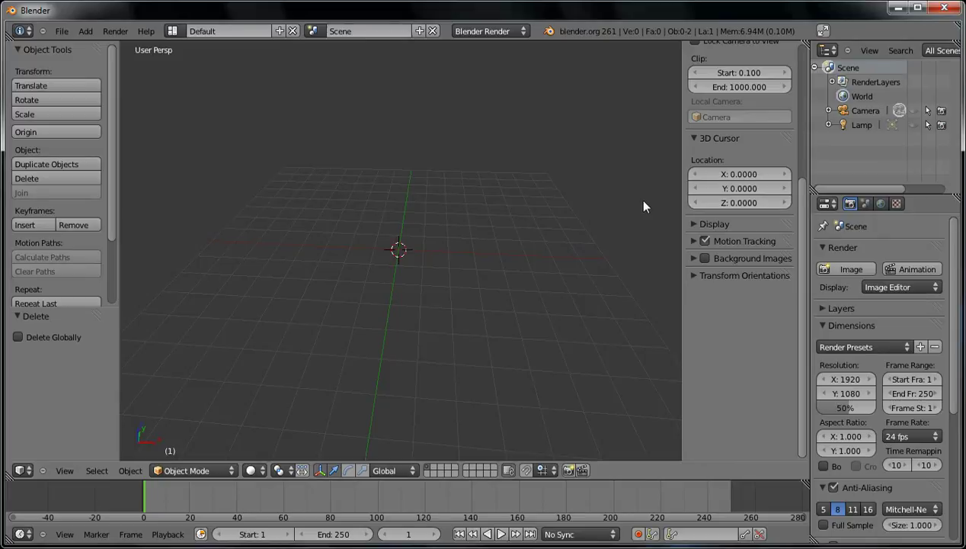
key("n")
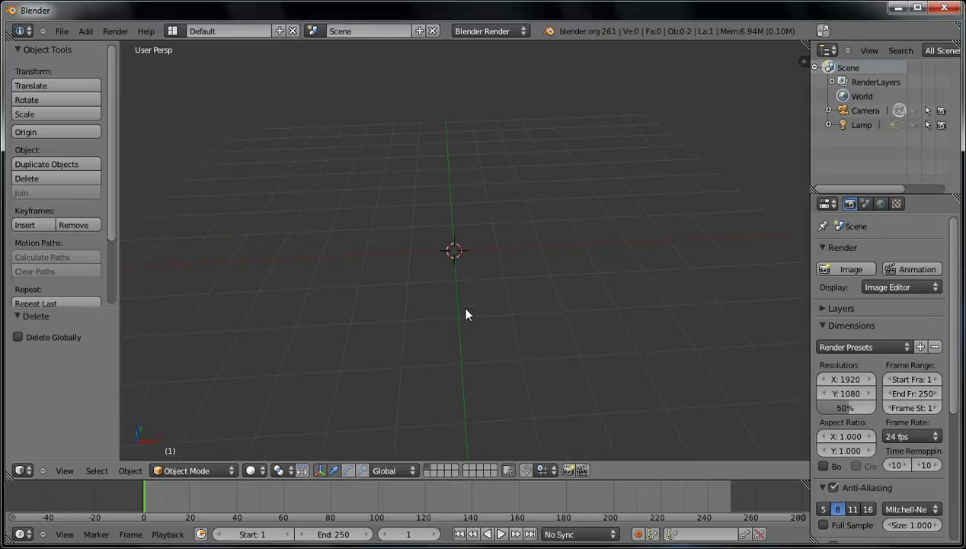
Add a mesh circle with 16 vertices and a radius of 1.000 at the 3D cursor
left_click(60, 31)
mouse_move(85, 31)
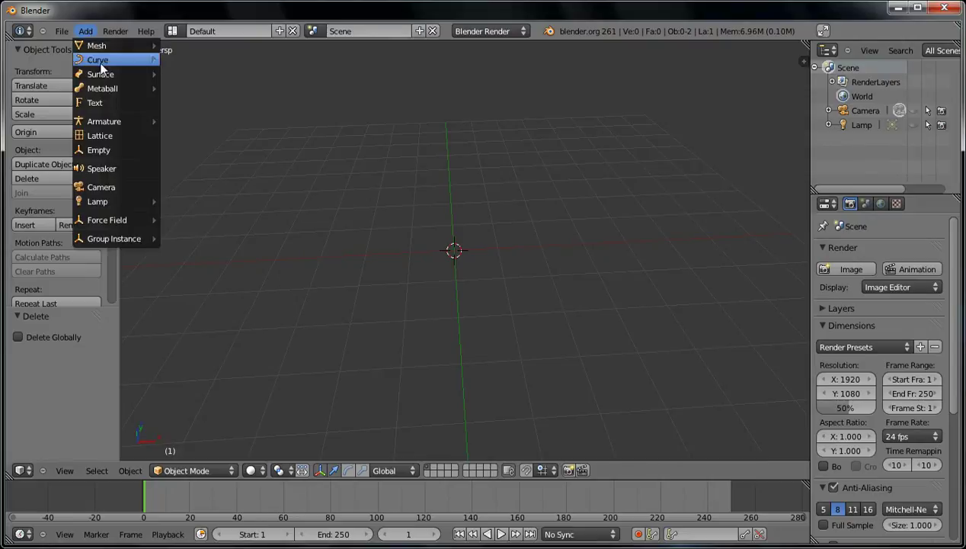
mouse_move(106, 49)
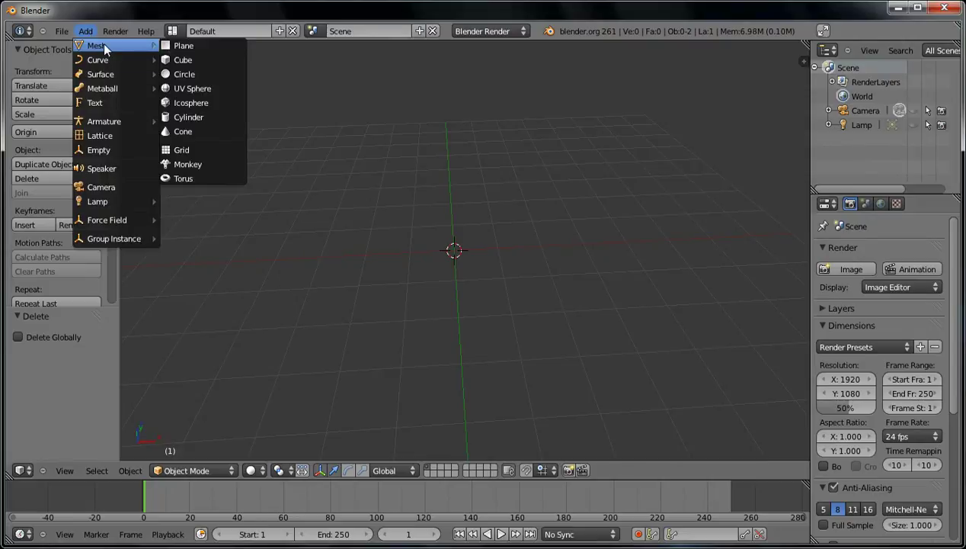
left_click(183, 74)
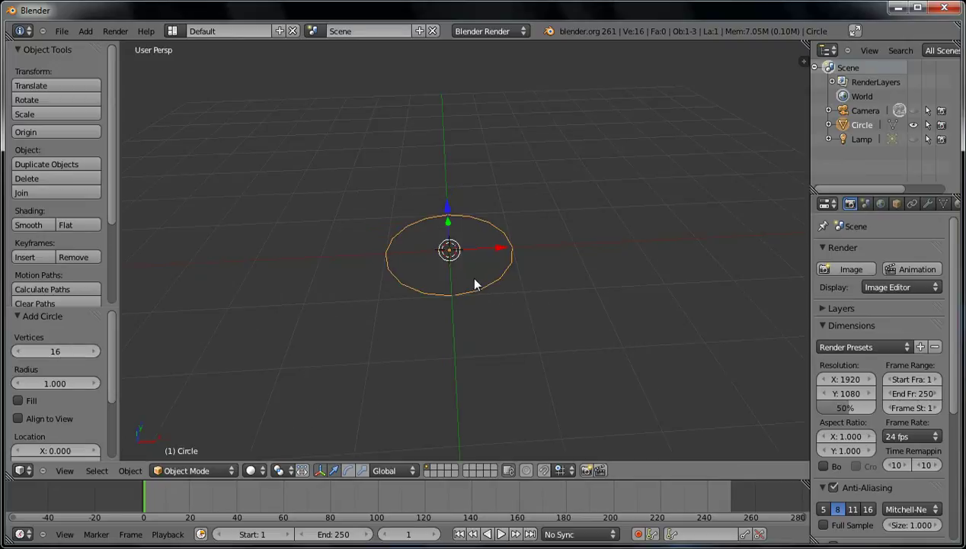
middle_click_drag(468, 290, 473, 276)
In front view, extrude the circle about 3.4 units up along Z and scale the top ring to about 0.71
key("KP_1")
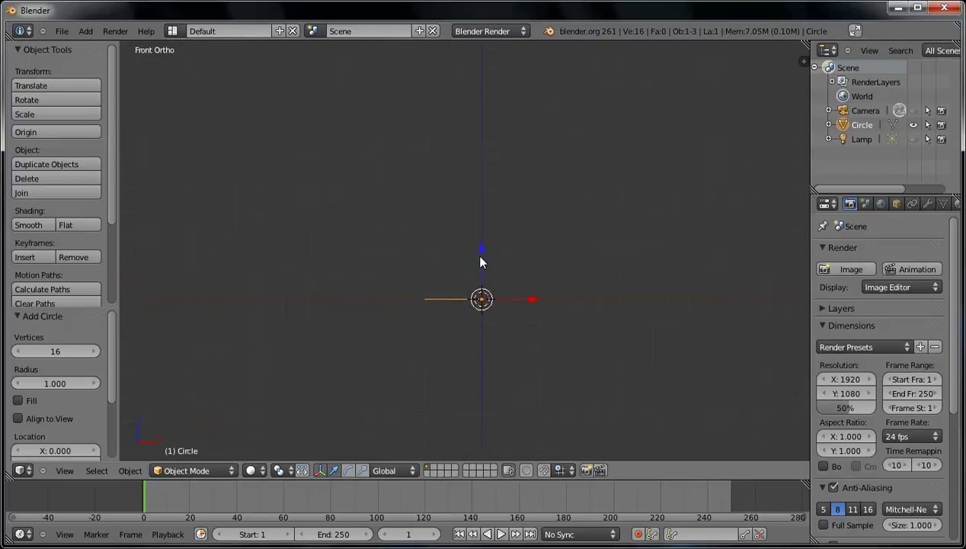
key("Tab")
key("e")
key("z")
left_click(522, 168)
middle_click_drag(539, 266, 535, 354, "shift")
key("s")
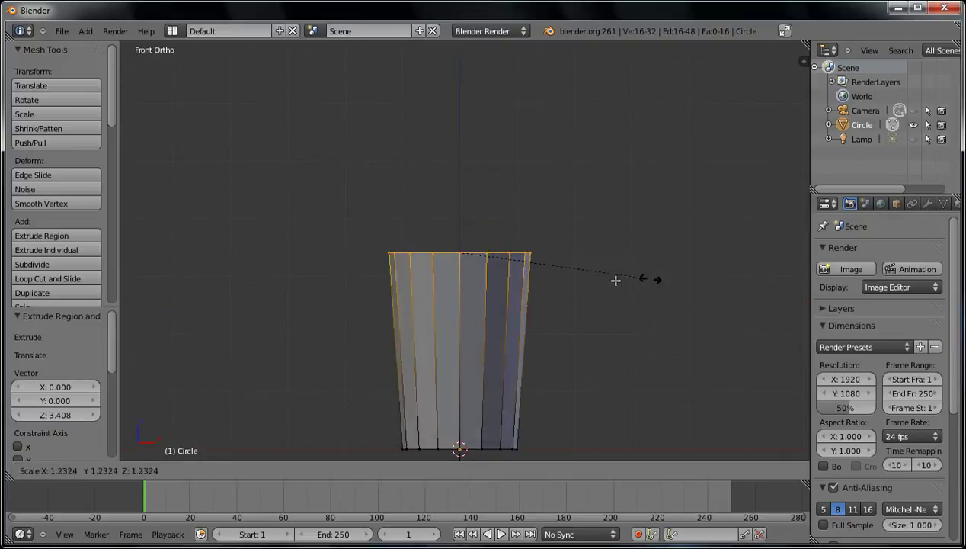
left_click(567, 276)
scroll(533, 289, "down", 3)
middle_click_drag(530, 309, 539, 335, "shift")
Extrude a second segment upward, rotate its end ring about 18.4°, reposition it and scale it to about 0.66
key("e")
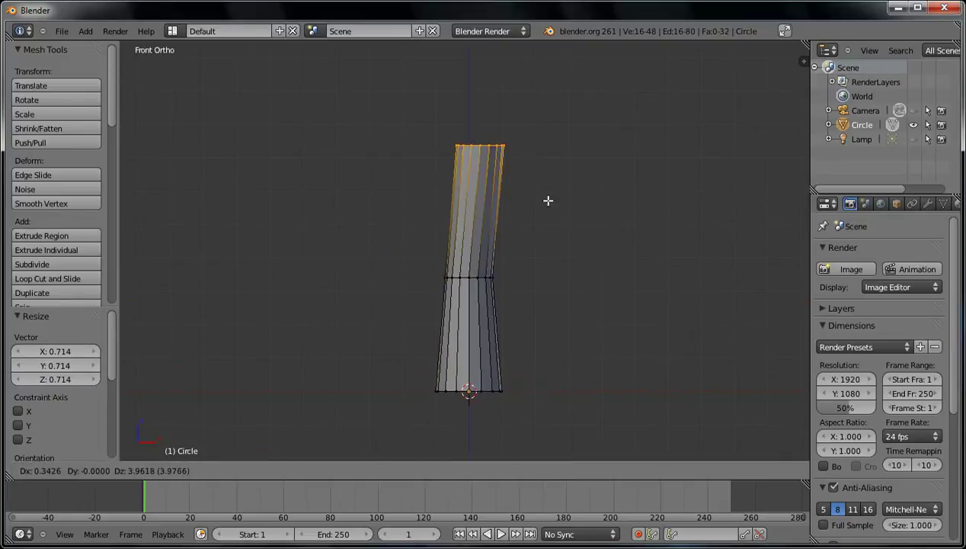
left_click(562, 172)
key("r")
left_click(682, 189)
key("g")
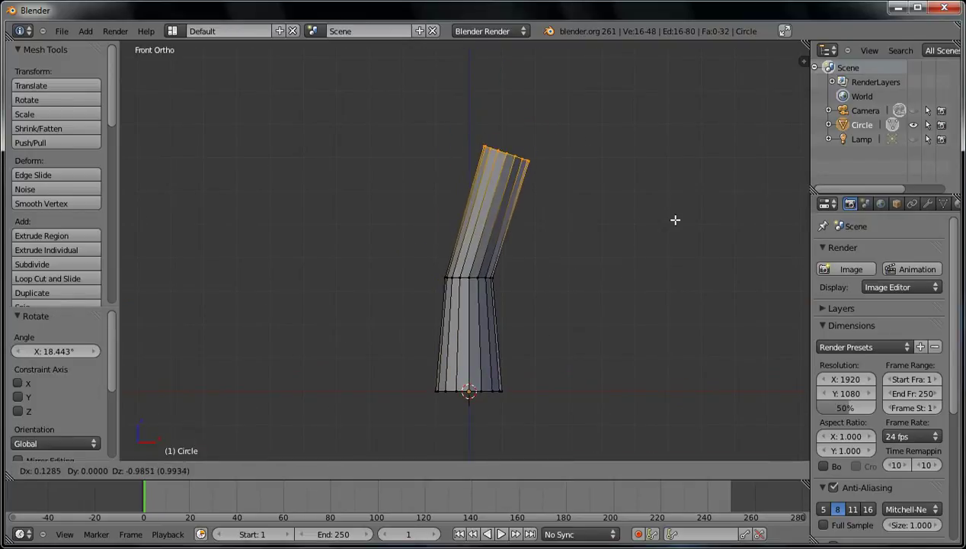
left_click(675, 218)
key("s")
left_click(580, 256)
Extrude a third segment diagonally up toward +X, scale its end ring to about 0.69 and lower it slightly
key("e")
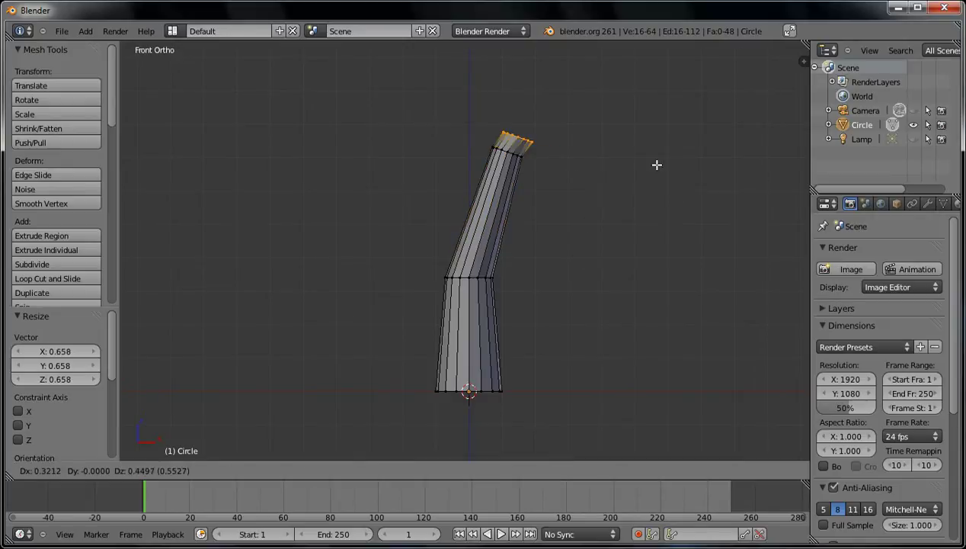
left_click(663, 151)
middle_click_drag(662, 151, 725, 210, "shift")
key("s")
left_click(665, 235)
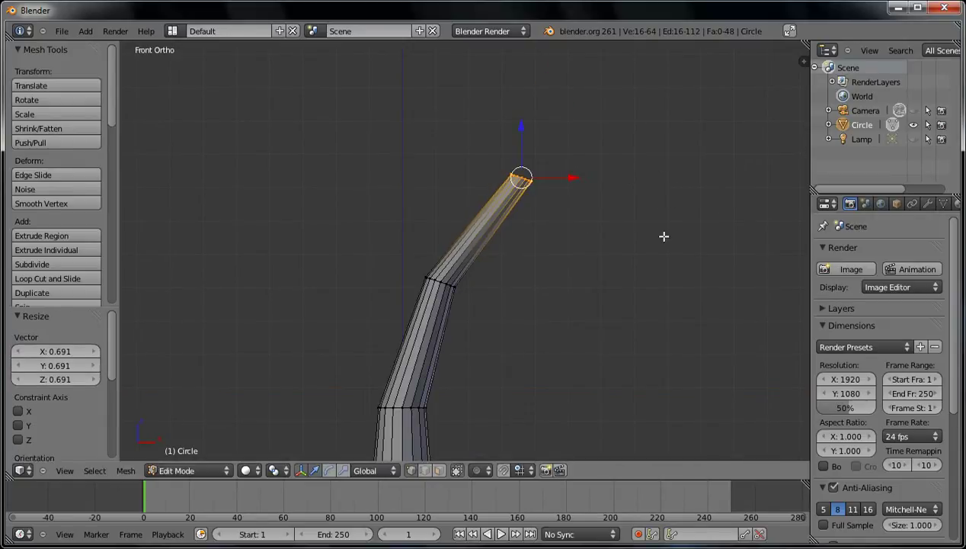
key("g")
left_click(649, 314)
Extrude a fourth segment upward as the tip, scale its end ring to about 0.44, then rotate and reposition it
key("e")
left_click(681, 205)
key("s")
left_click(634, 116)
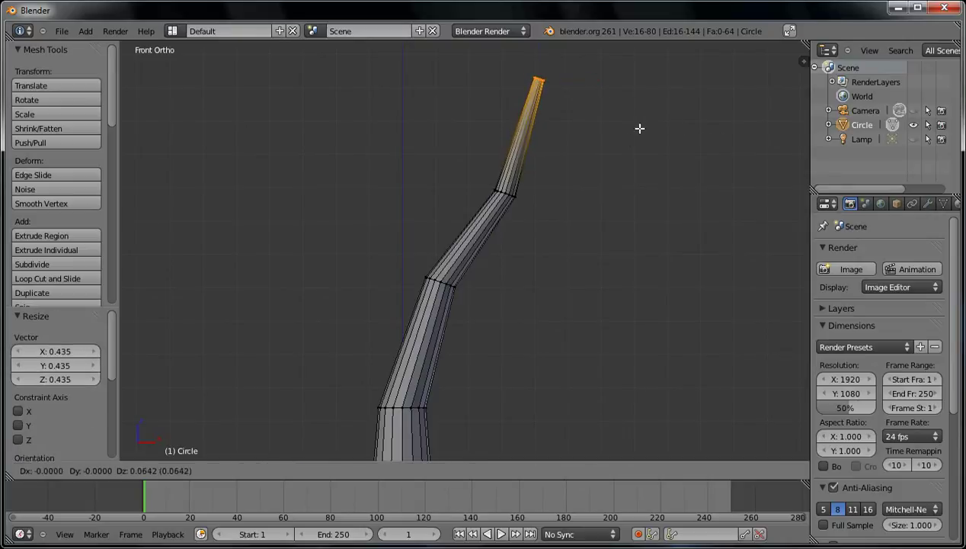
key("r")
left_click(675, 59)
key("g")
left_click(663, 110)
key("a")
key("b")
left_click_drag(476, 158, 565, 233)
key("g")
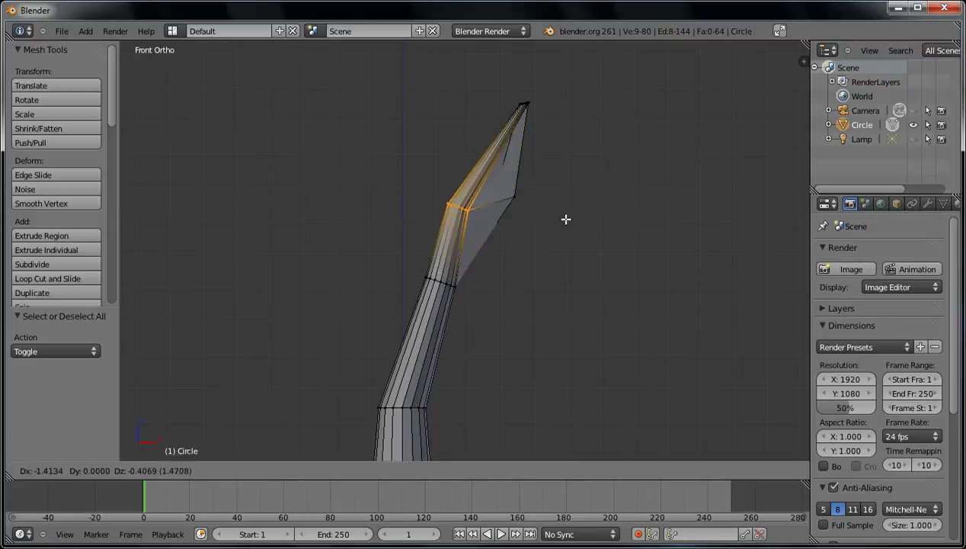
left_click(571, 218)
key("a")
Turn off limiting the selection to visible geometry so vertices on the far side can be selected too
middle_click_drag(444, 166, 421, 492)
key("KP_3")
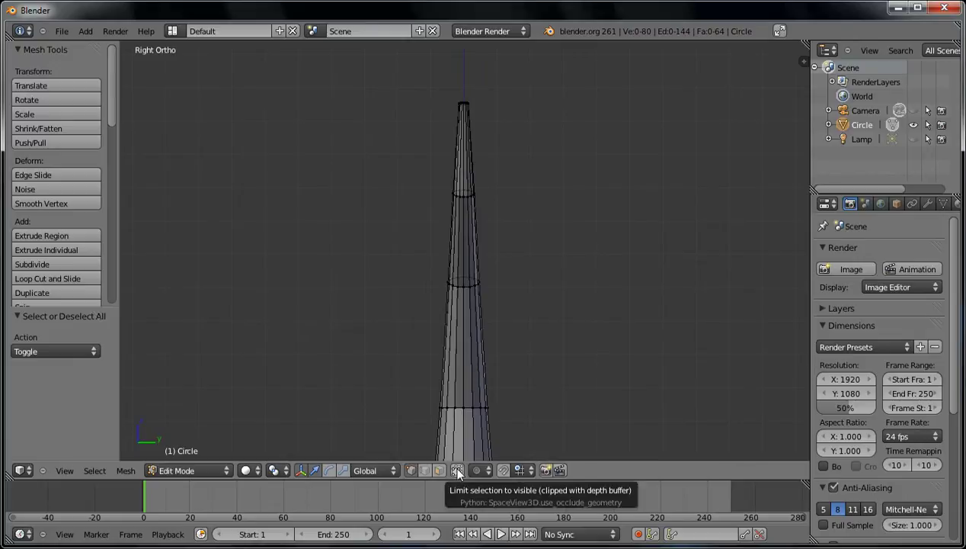
middle_click_drag(447, 352, 454, 272)
key("KP_1")
middle_click_drag(490, 333, 499, 209, "shift")
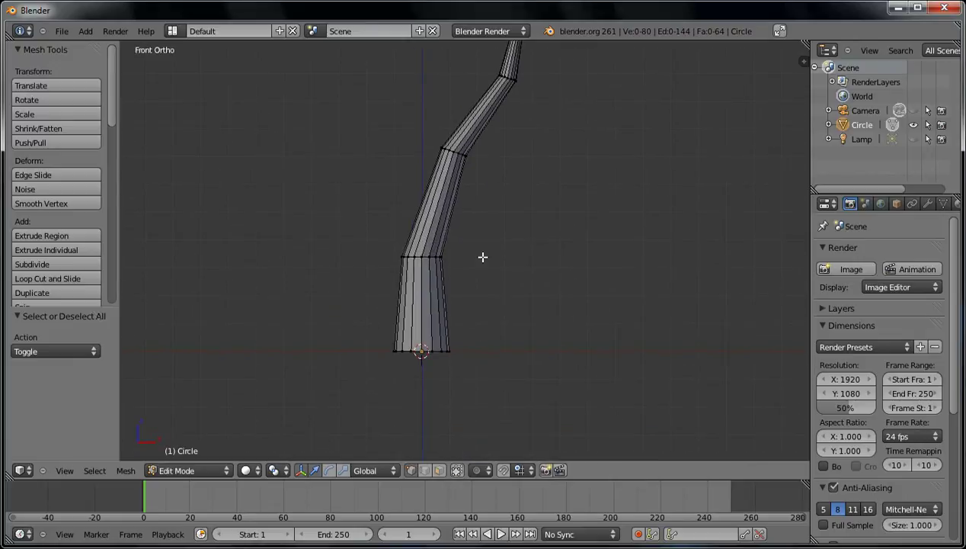
middle_click_drag(514, 156, 520, 252, "shift")
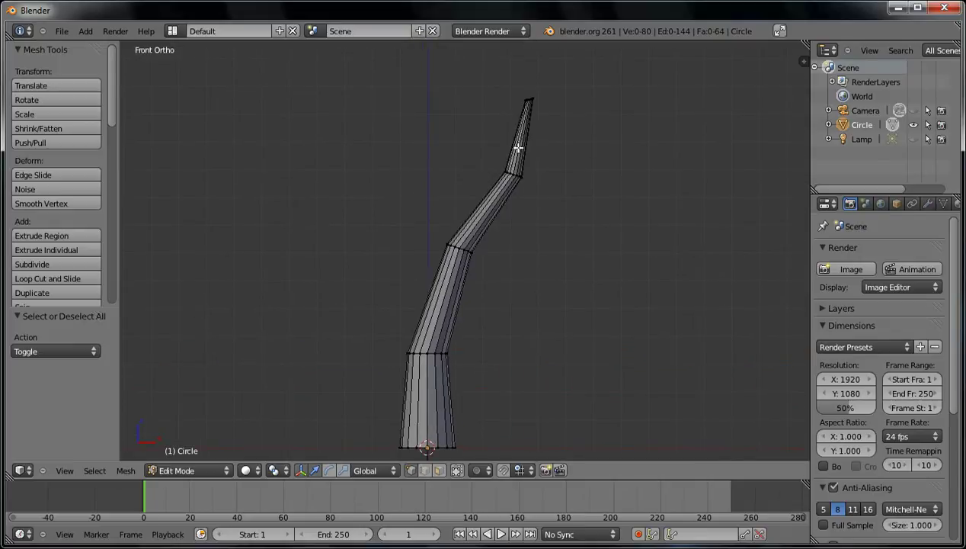
Select the top three rings of the mesh in front view and move them up and toward +X
key("a")
key("a")
key("b")
left_click_drag(406, 67, 585, 268)
key("g")
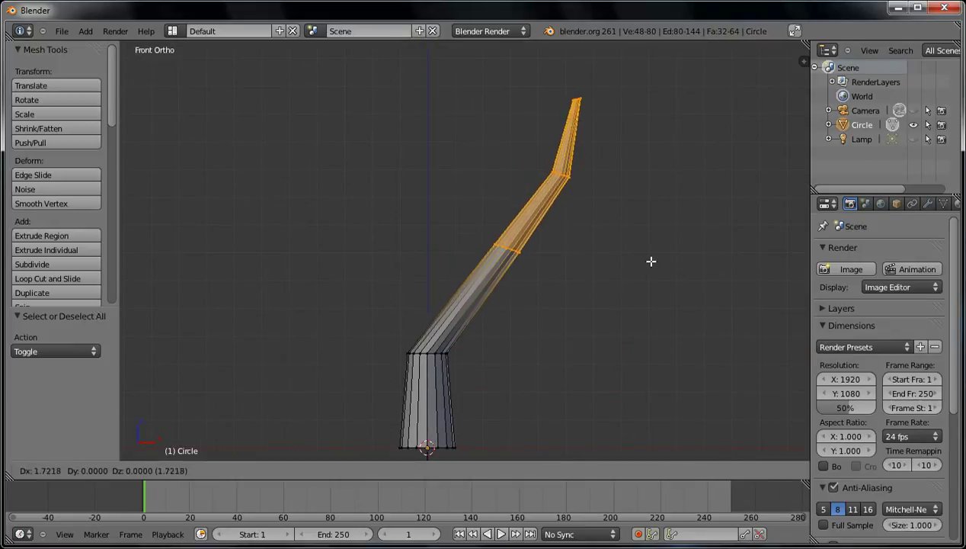
left_click(643, 229)
Select the ring just above the base, move it up and toward +X, and tilt it to follow the bend
left_click_drag(460, 366, 532, 392)
key("g")
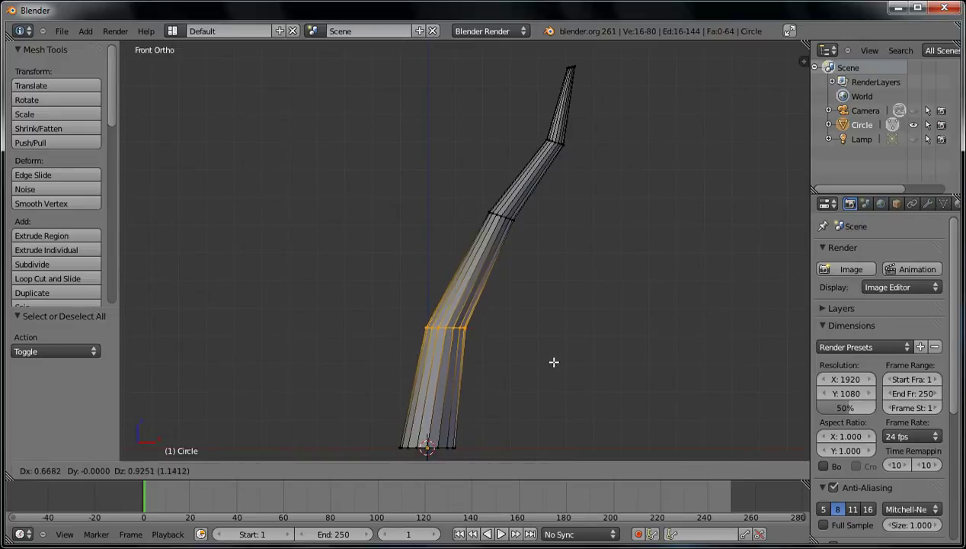
left_click(558, 338)
key("r")
left_click(605, 336)
key("g")
left_click(626, 335)
key("r")
left_click(637, 286)
Select the top three rings, rotate them about -14.5° and shift them back toward -X to form an S-bend
key("a")
key("b")
left_click_drag(430, 59, 735, 320)
key("g")
left_click(709, 283)
key("r")
left_click(716, 217)
key("g")
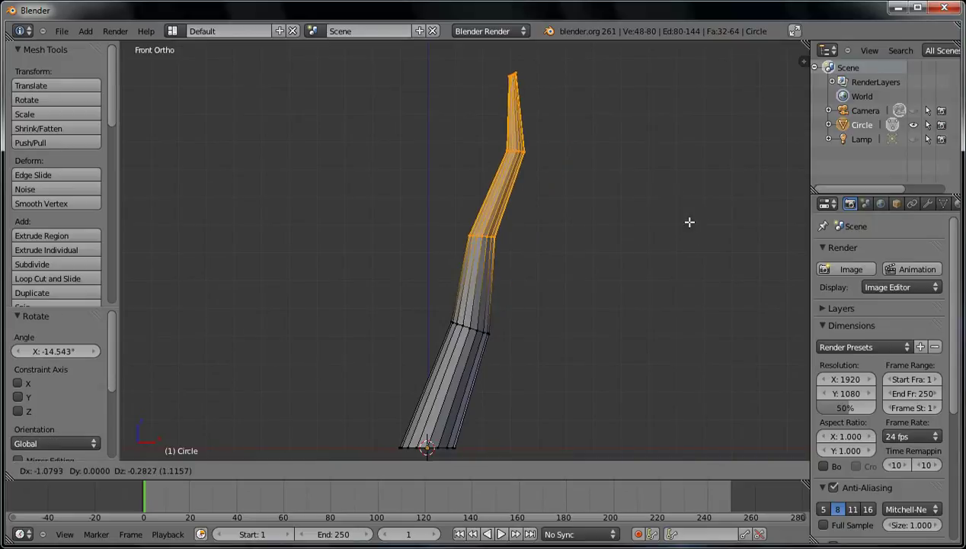
left_click(681, 219)
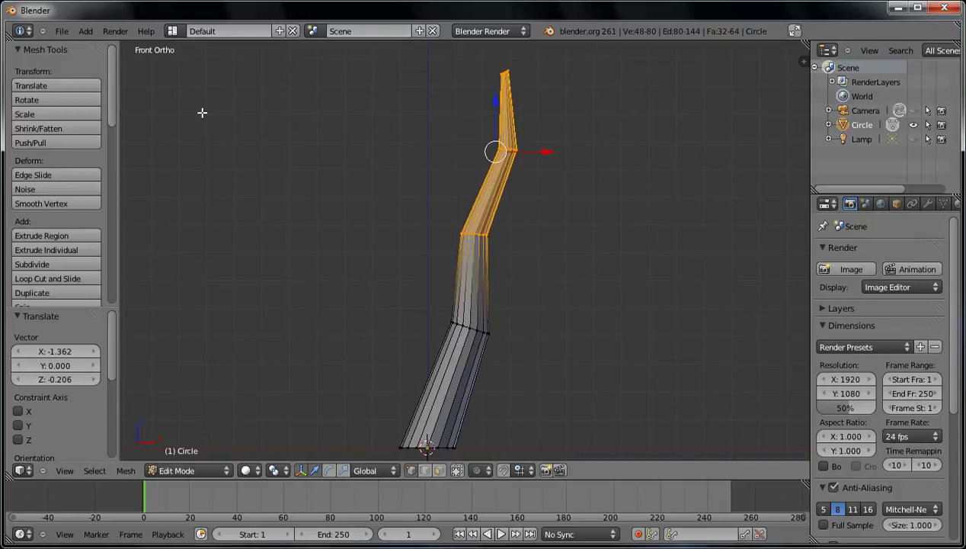
In right side view, select the top three rings and move them toward +Y and slightly down
key("KP_3")
key("a")
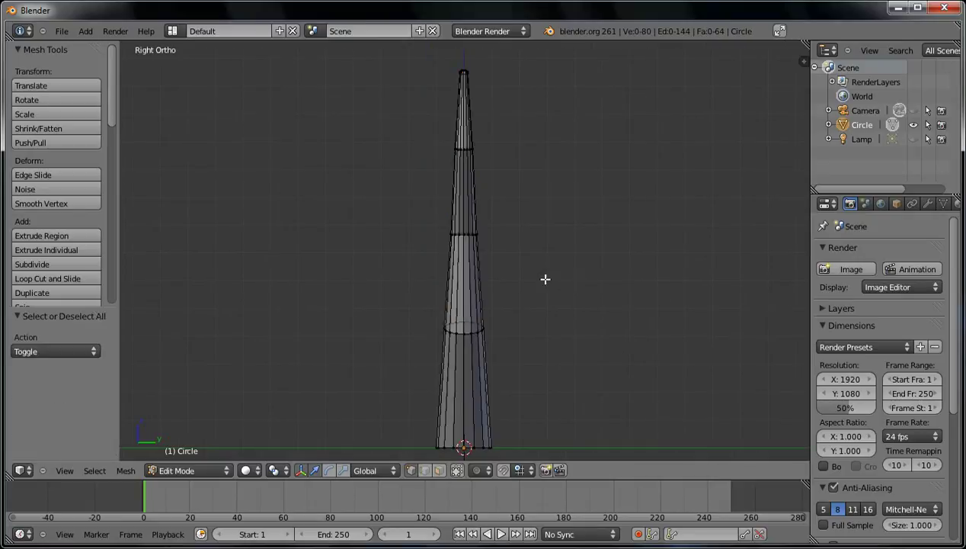
key("b")
left_click_drag(382, 46, 548, 283)
key("g")
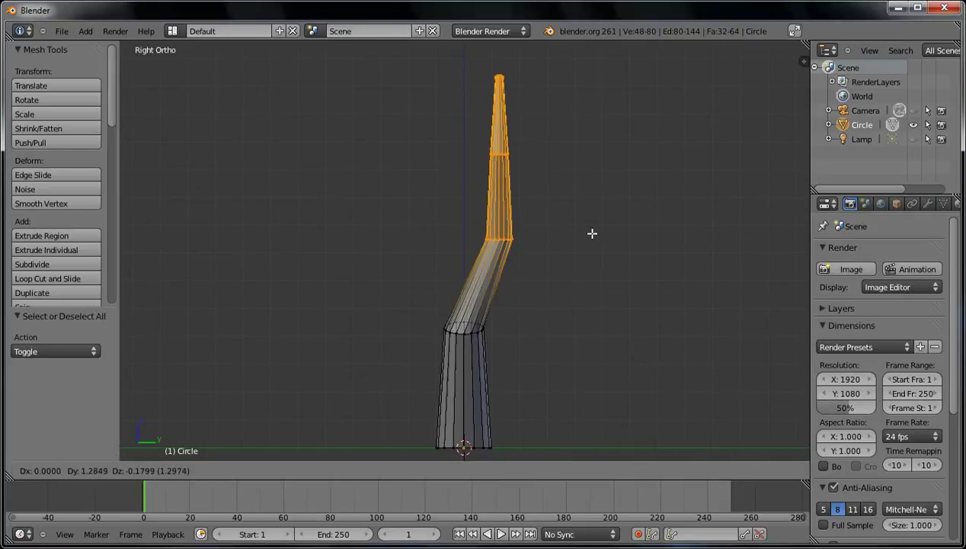
left_click(556, 281)
Select the complete edge loop just above the base and move it toward +Y to smooth the lower bend
key("a")
right_click(492, 353, "alt")
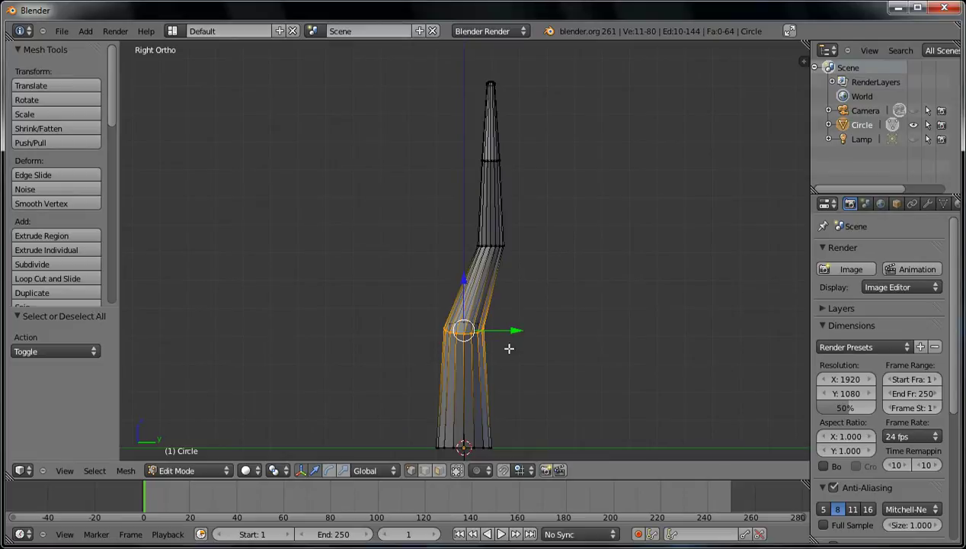
right_click(468, 336, "alt")
right_click(468, 336, "alt+shift")
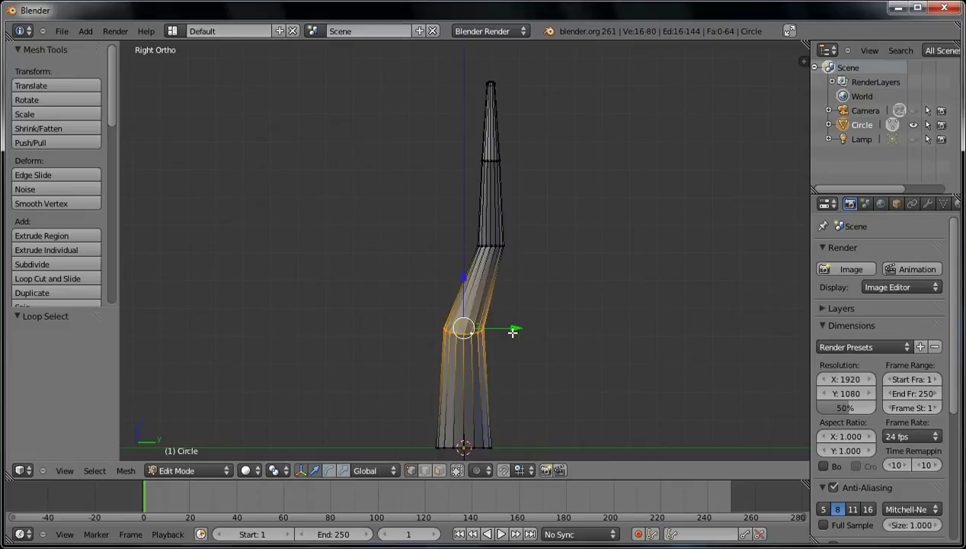
key("g")
left_click(527, 336)
Select the top two rings and move them about -0.98 units along Y
key("a")
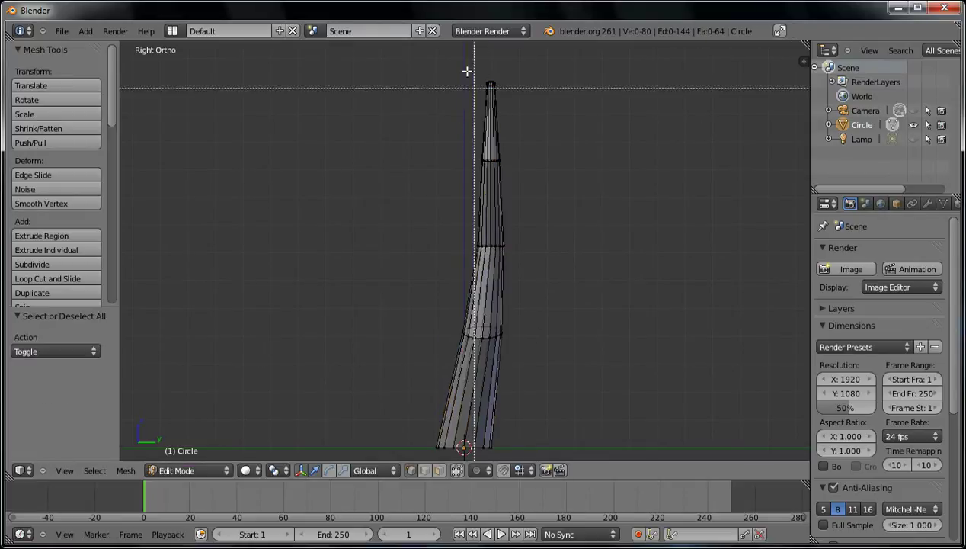
key("b")
left_click_drag(455, 59, 550, 179)
key("g")
left_click(520, 177)
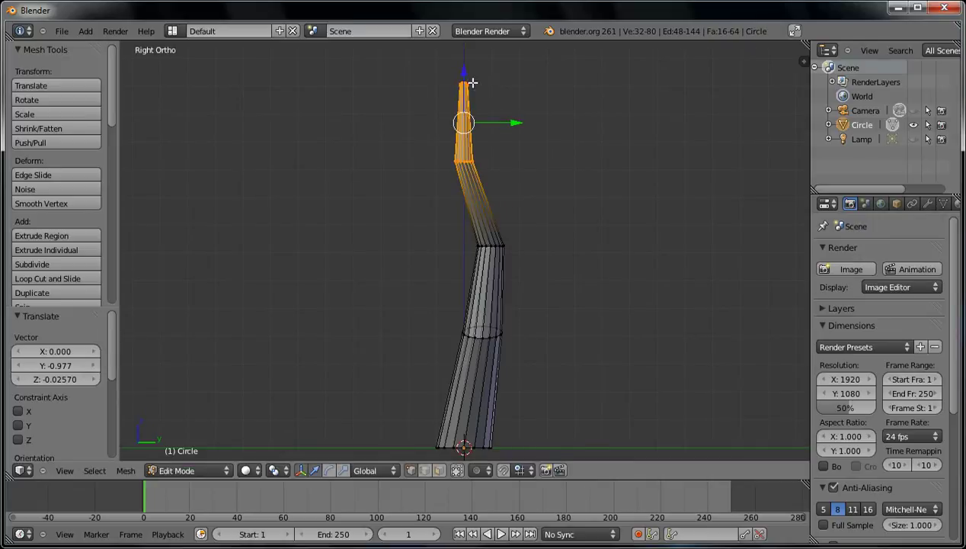
In right side view, select only the topmost ring and move it toward -Y to continue the bend
key("a")
key("b")
left_click_drag(423, 65, 517, 119)
key("g")
left_click(557, 107)
key("a")
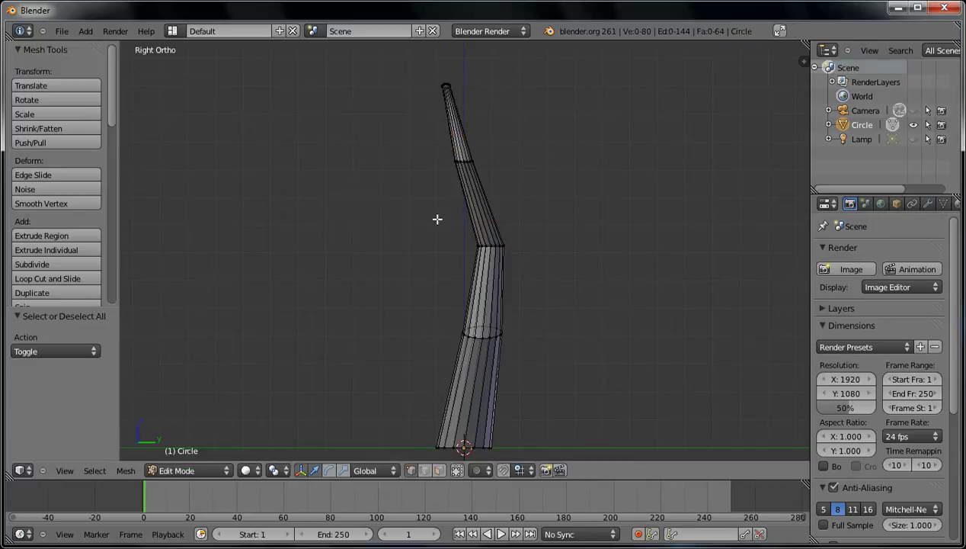
middle_click_drag(434, 205, 566, 274)
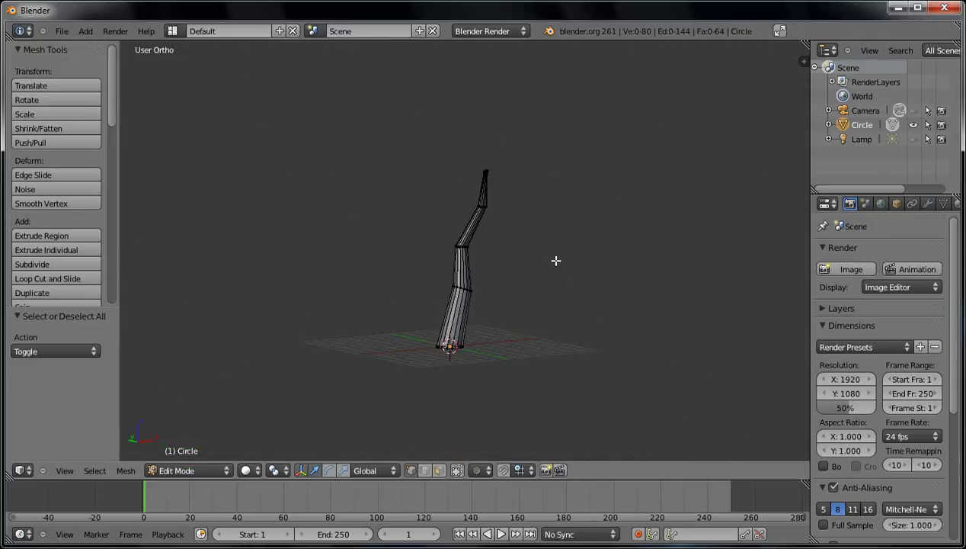
Switch to Object Mode and scale the whole trunk down uniformly
key("Tab")
key("s")
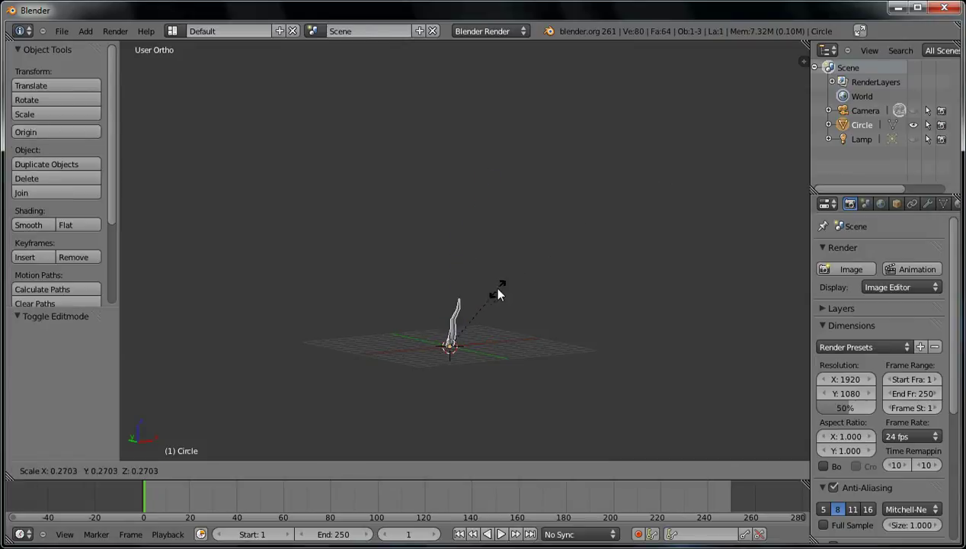
left_click(539, 264)
In Edit Mode and front view, add an edge loop roughly midway along the second trunk segment above the base
key("KP_1")
scroll(471, 377, "up", 3)
scroll(498, 224, "up", 5)
scroll(526, 205, "down", 2)
middle_click_drag(530, 209, 524, 302, "shift")
key("Tab")
scroll(545, 247, "down", 3)
scroll(522, 302, "down", 1)
scroll(478, 323, "up", 2)
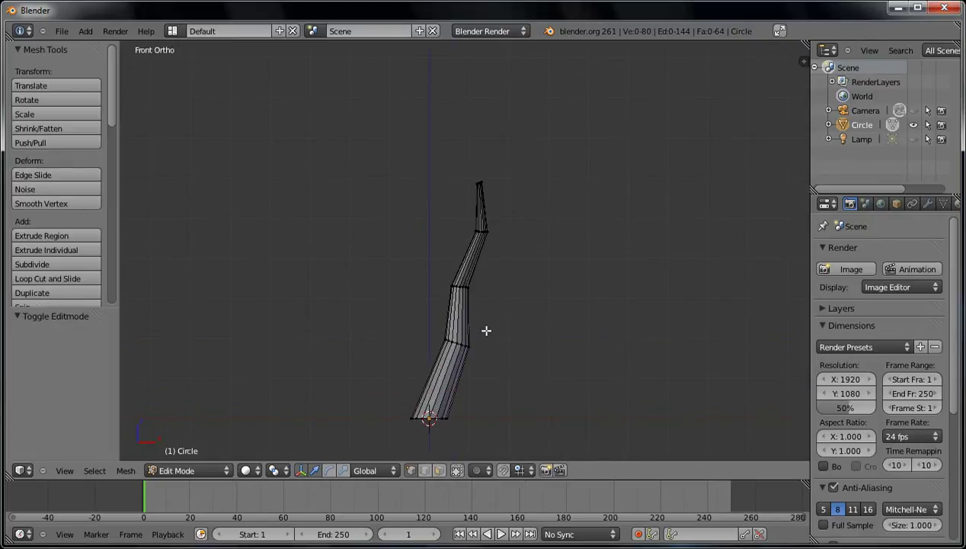
middle_click_drag(483, 326, 484, 308, "shift")
scroll(480, 313, "up", 1)
scroll(478, 314, "up", 2)
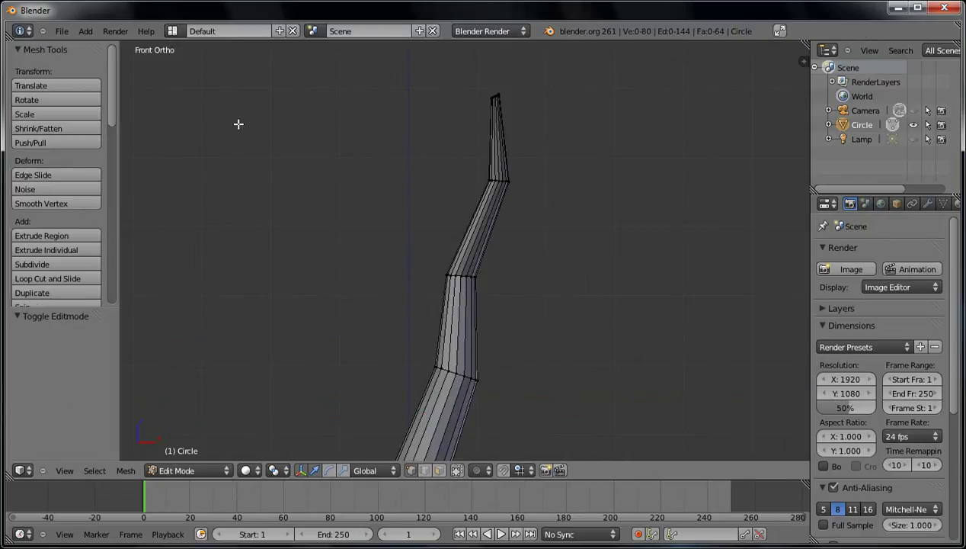
key("ctrl+r")
left_click(455, 327)
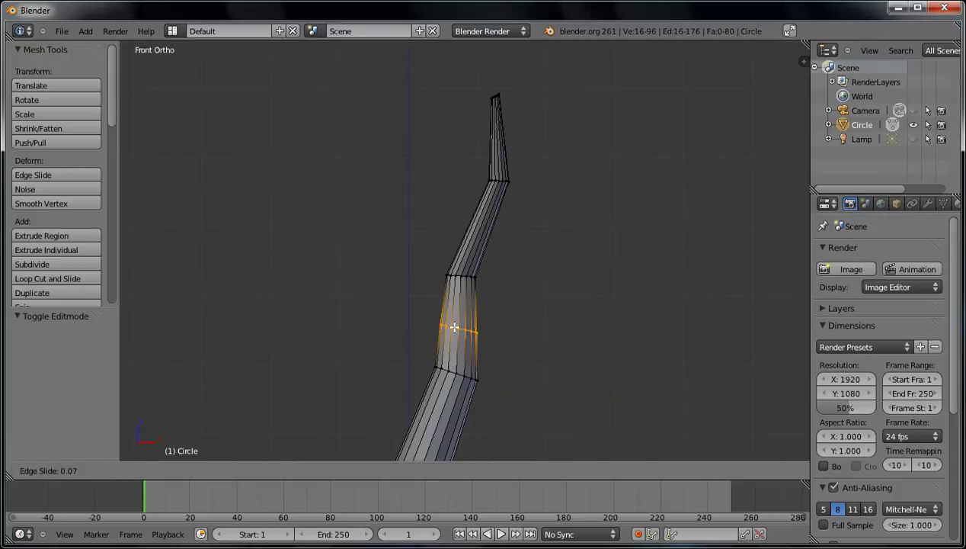
left_click(455, 323)
Select the complete topmost ring and extrude it about -0.22 units along X and 0.38 units along Z
key("KP_Decimal")
scroll(480, 259, "down", 5)
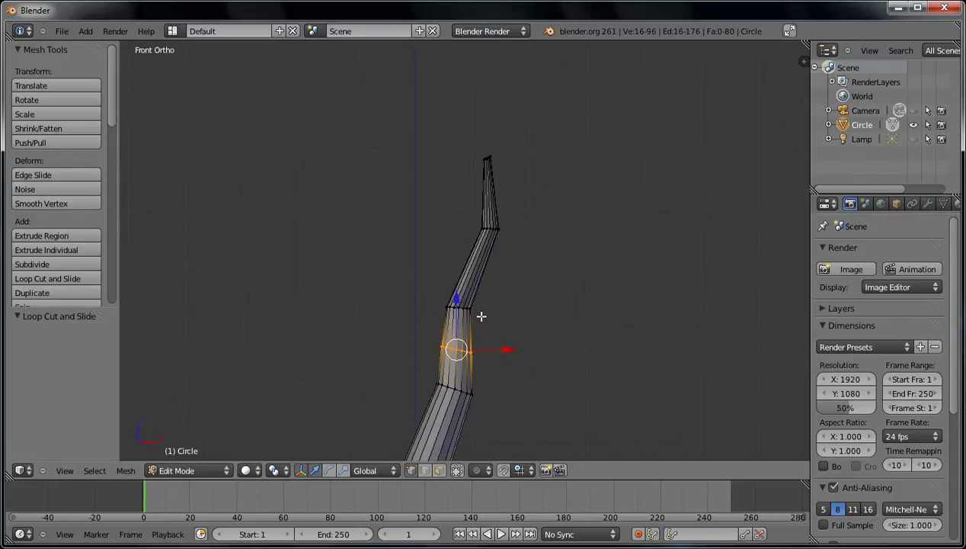
key("a")
key("b")
left_click_drag(384, 114, 575, 284)
key("KP_Decimal")
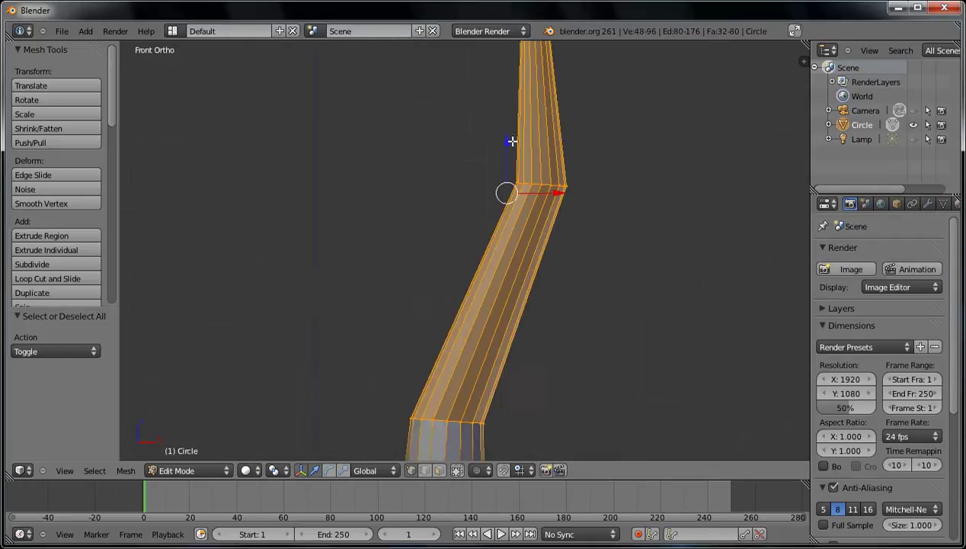
right_click(492, 199, "alt")
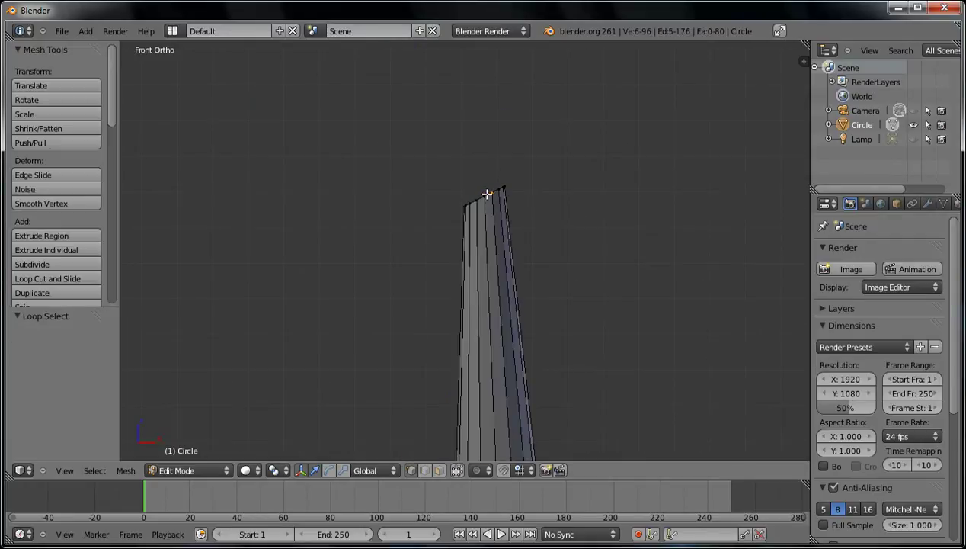
middle_click_drag(485, 204, 507, 309, "shift")
key("e")
left_click(487, 227)
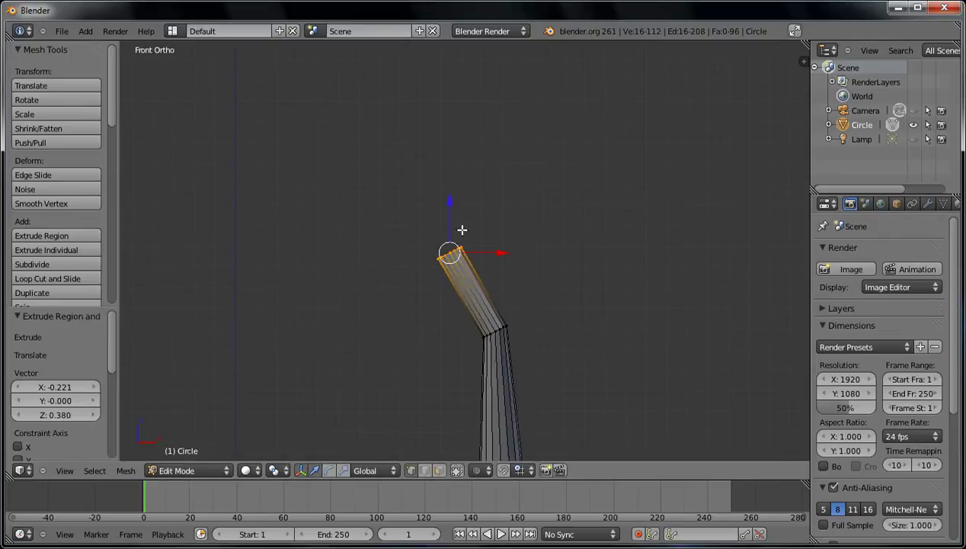
Merge the extruded ring into a single tip vertex at its centre and nudge that vertex slightly
key("alt+m")
left_click(571, 293)
key("g")
left_click(454, 258)
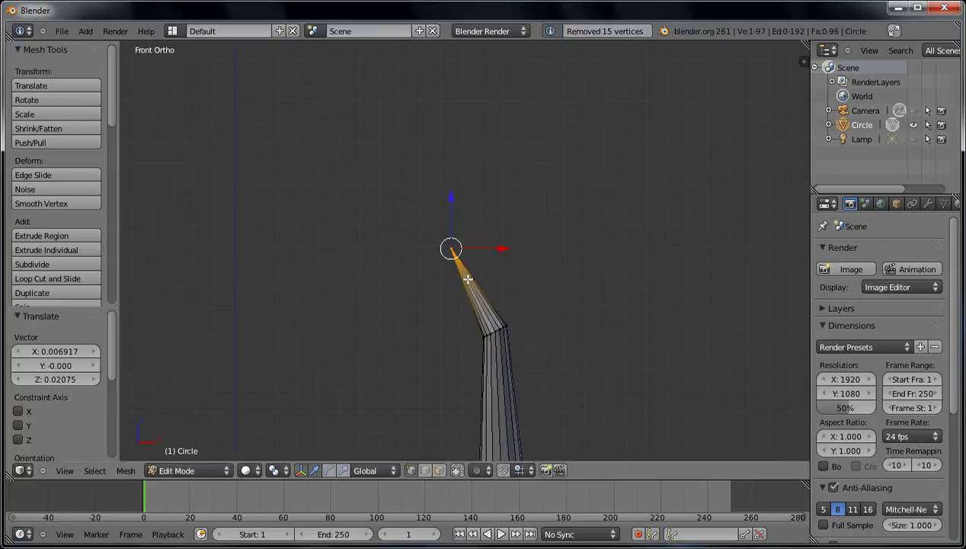
key("g")
left_click(463, 252)
Select the trunk's upper three rings and tip, and duplicate them about -2.39 units along X and -0.80 along Z
key("Tab")
scroll(481, 288, "down", 4)
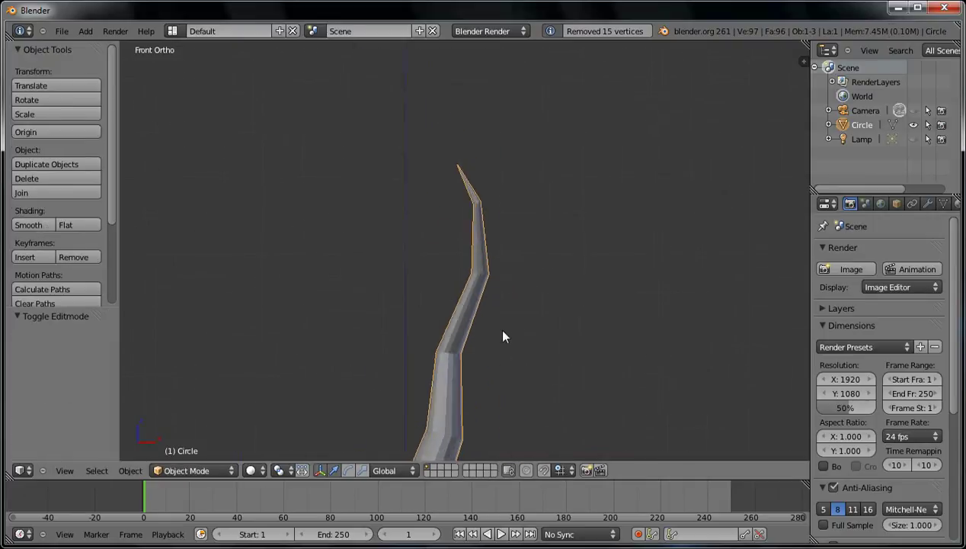
scroll(480, 329, "up", 7)
key("Tab")
scroll(472, 332, "down", 4)
key("a")
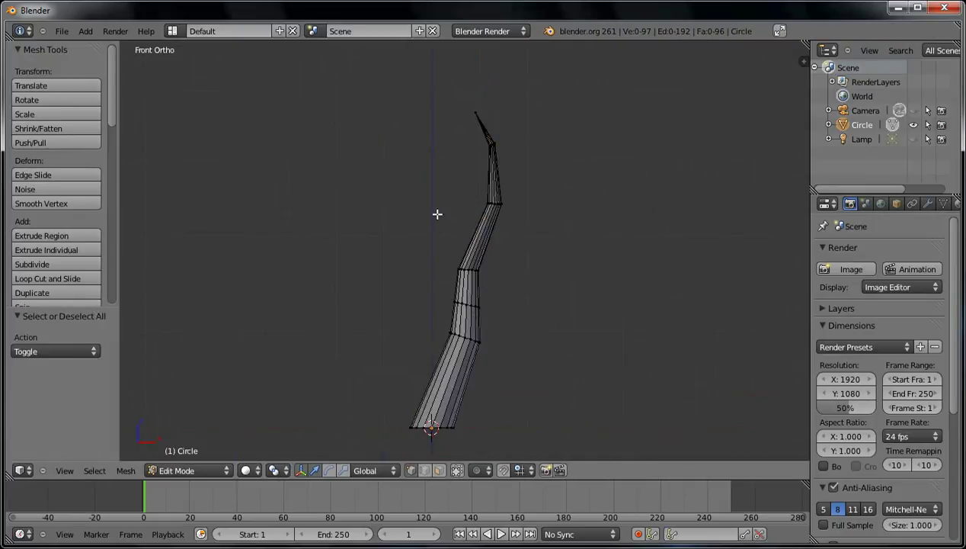
key("n")
key("n")
key("b")
left_click_drag(393, 52, 567, 284)
scroll(538, 283, "up", 2)
middle_click_drag(538, 283, 579, 289)
key("KP_1")
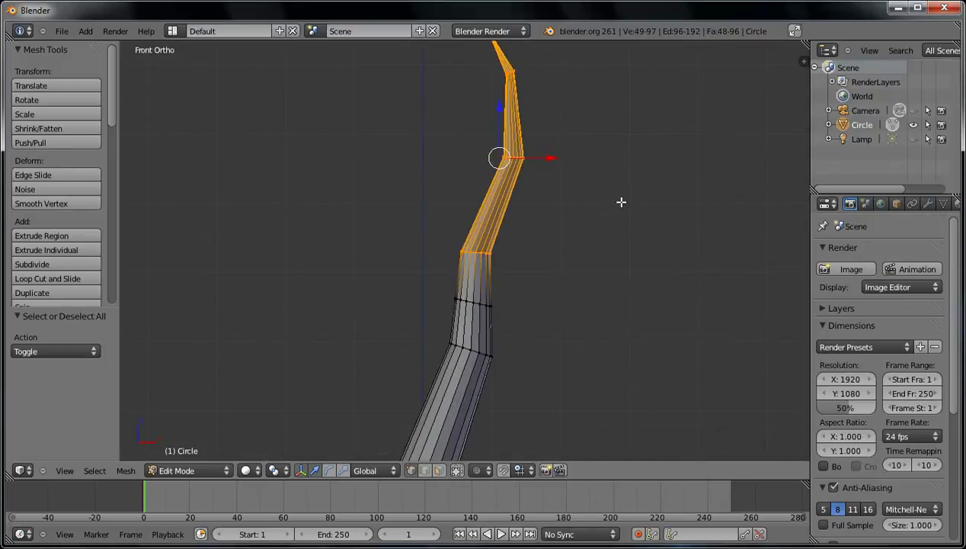
key("shift+d")
left_click(491, 242)
Rotate and move the duplicate so it points outward toward -X as a branch, with its thick end beside the trunk
key("r")
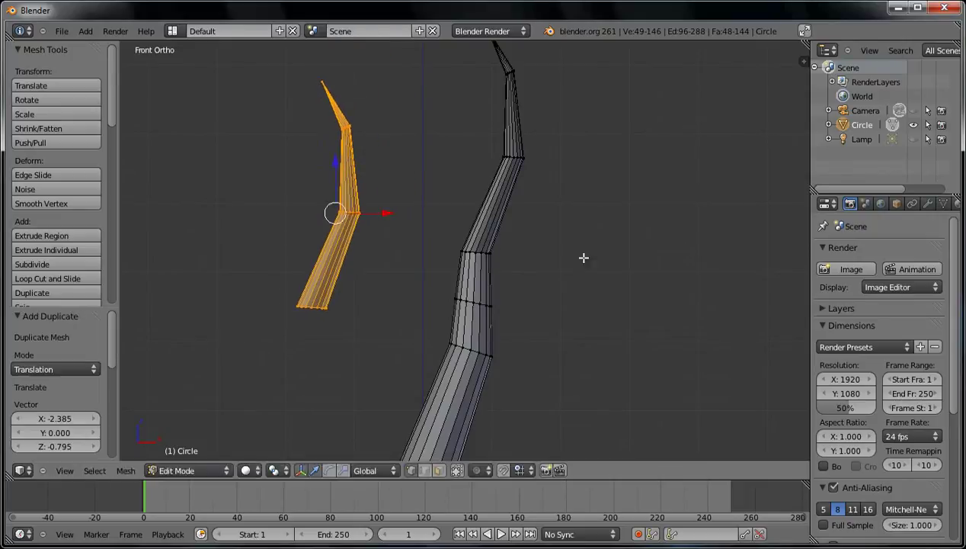
left_click(451, 115)
key("g")
left_click(571, 271)
key("r")
left_click(606, 213)
key("g")
left_click(564, 235)
key("r")
left_click(621, 196)
key("g")
left_click(624, 221)
middle_click_drag(459, 173, 600, 232)
key("KP_1")
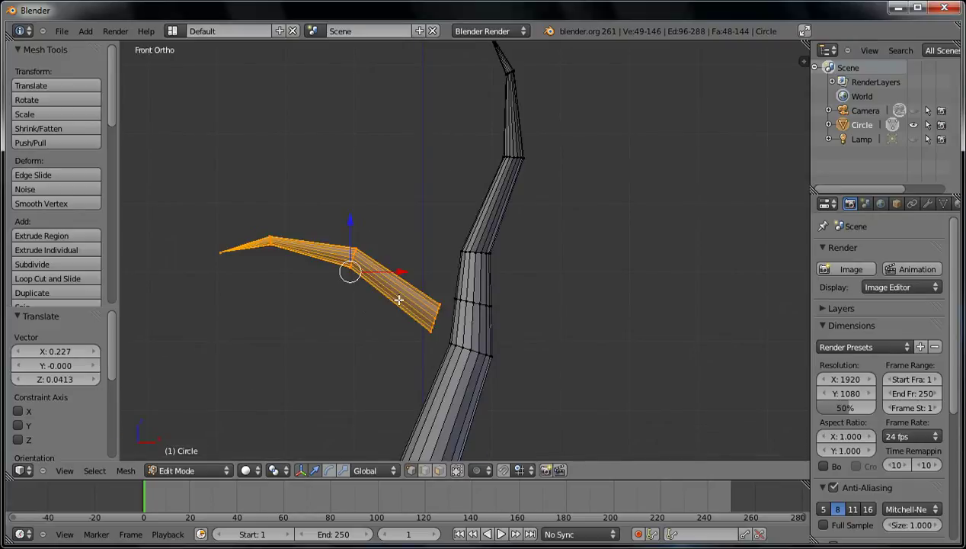
In right side view, move the branch about -0.165 units along Y to line its thick end up with the trunk
middle_click_drag(412, 281, 425, 281)
key("KP_3")
key("g")
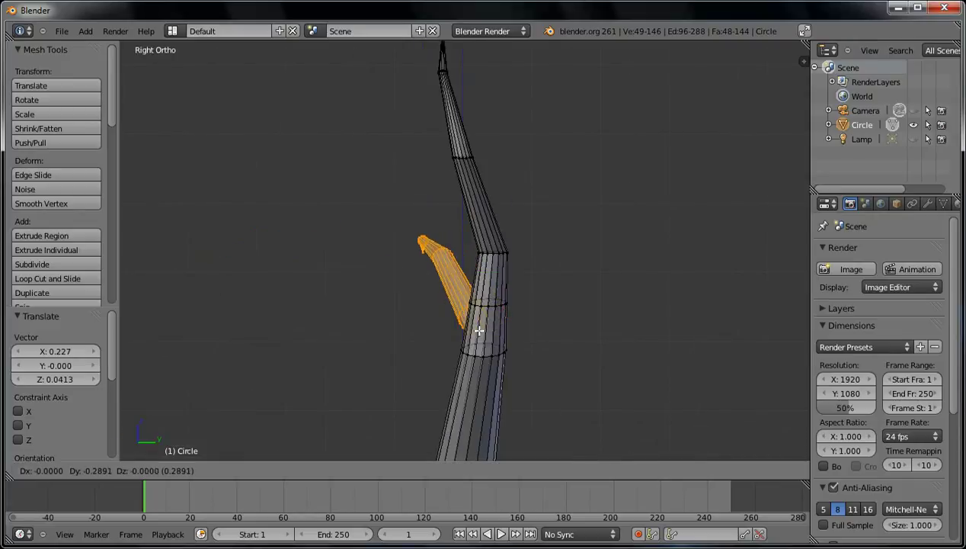
left_click(490, 330)
middle_click_drag(484, 329, 503, 340)
scroll(481, 334, "up", 4)
middle_click_drag(474, 373, 486, 278, "shift")
In front view, shift and rotate the branch so its thick end sits close to the trunk's added edge loop
key("KP_1")
key("g")
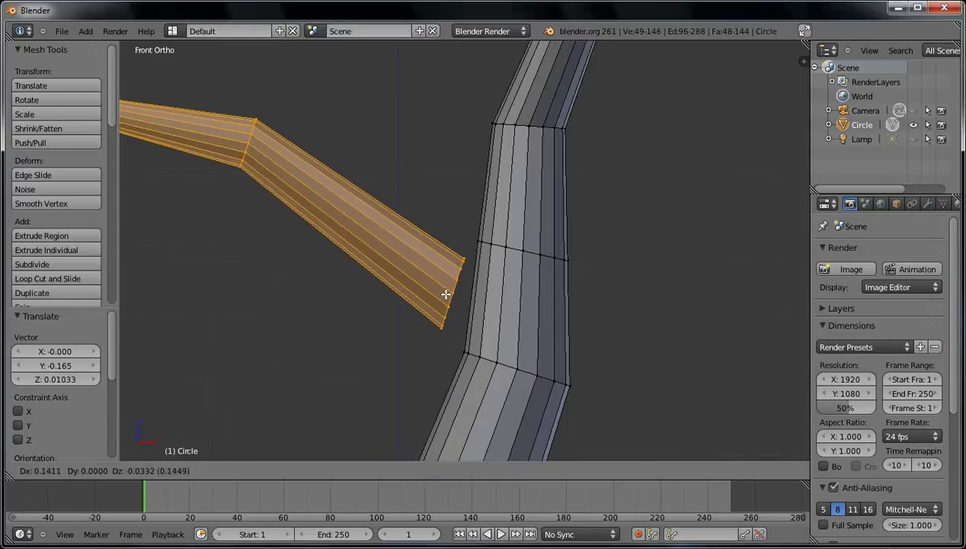
left_click(453, 289)
key("r")
left_click(557, 275)
key("g")
left_click(541, 283)
Select the branch's tip and outermost ring, rotate them about 29° and move them upward
scroll(488, 282, "down", 5)
middle_click_drag(520, 207, 520, 219, "shift")
key("a")
key("b")
left_click_drag(218, 179, 318, 305)
key("r")
left_click(416, 238)
key("g")
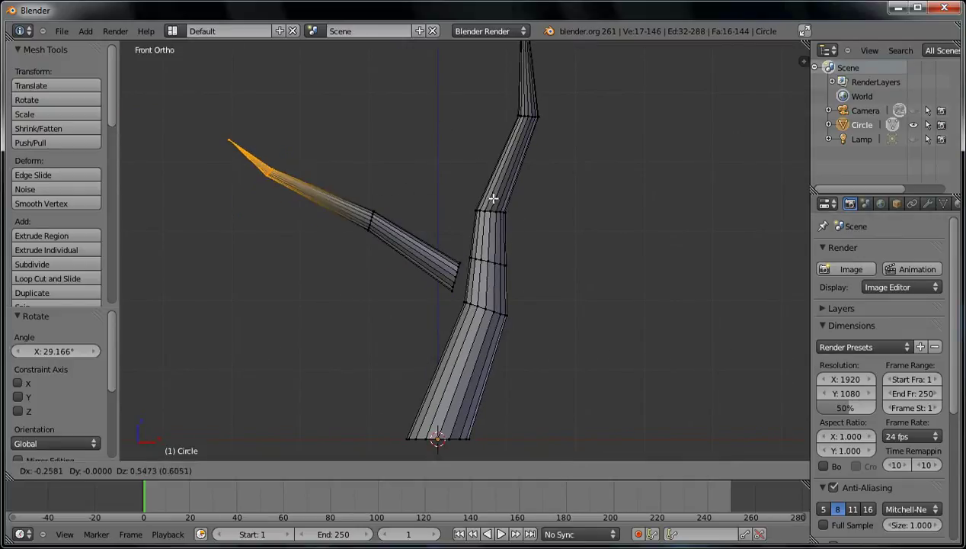
left_click(366, 226)
Move the branch's middle ring about -0.29 units along X and -0.57 along Z to form an elbow
key("a")
key("b")
left_click_drag(350, 185, 395, 259)
key("g")
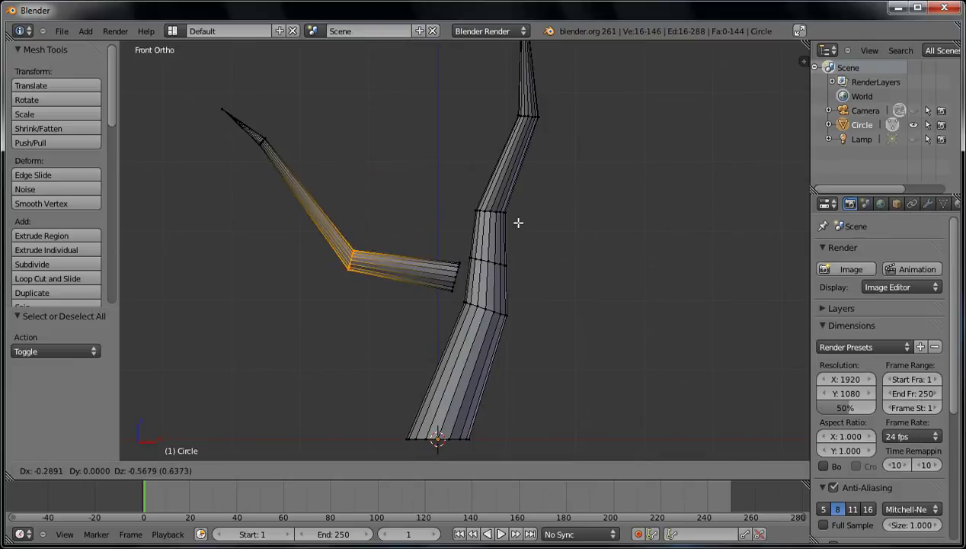
left_click(518, 221)
Add an edge loop between the branch's elbow and outermost ring, and scale the loop to adjust the taper
key("a")
key("ctrl+r")
left_click(323, 211)
left_click(351, 166)
key("s")
left_click(457, 153)
Rescale the branch's elbow ring and enlarge its open end ring by about 1.14
key("a")
right_click(353, 262, "alt")
key("s")
left_click(592, 164)
key("a")
right_click(457, 276, "alt")
key("s")
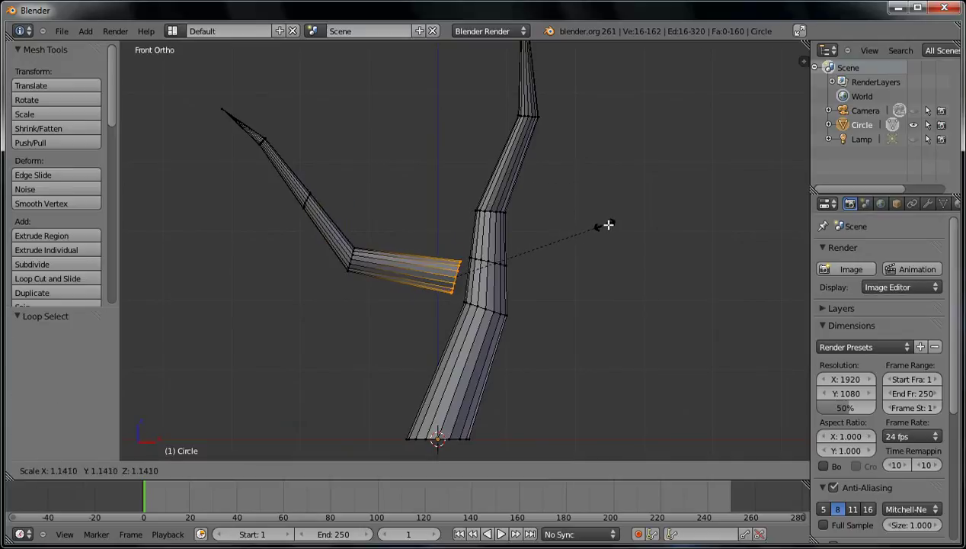
left_click(611, 225)
Select the branch's tip and outermost ring, then rotate and move them to turn the end more upright
key("a")
key("b")
left_click_drag(189, 82, 339, 181)
key("g")
left_click(465, 130)
key("r")
left_click(509, 142)
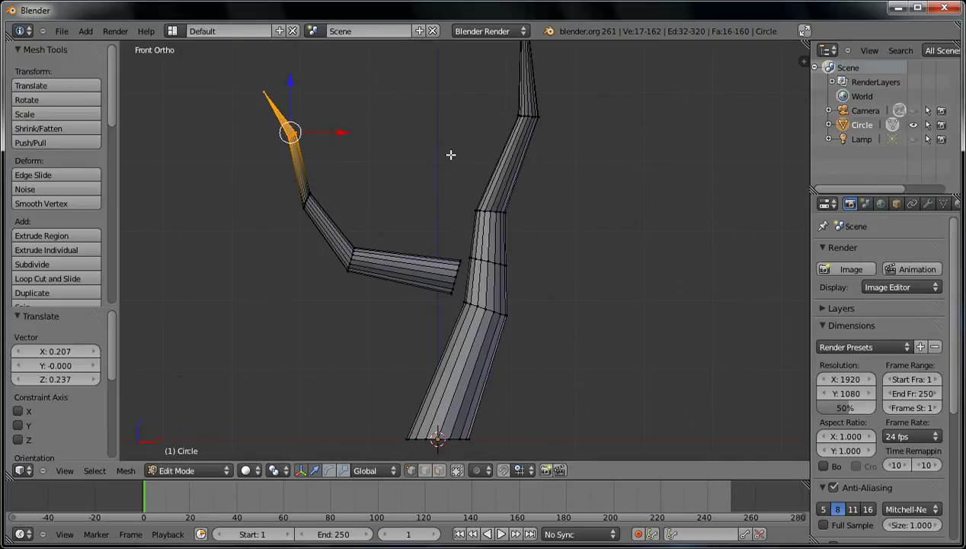
Move the branch's loop above the elbow toward +X and reposition the tip vertex to smooth the curve
key("a")
right_click(307, 199)
key("g")
left_click(414, 177)
key("a")
key("b")
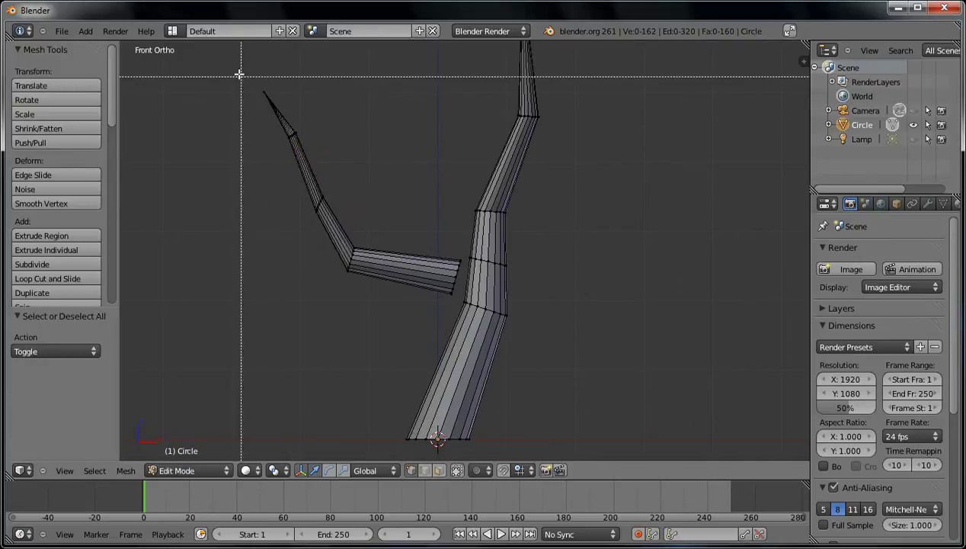
left_click_drag(239, 74, 291, 116)
key("g")
left_click(340, 97)
key("a")
In face select mode, select the four trunk faces facing the branch's open end and delete them
scroll(452, 262, "up", 3)
middle_click_drag(457, 294, 457, 238, "shift")
scroll(468, 250, "down", 4)
key("KP_1")
scroll(488, 273, "up", 13)
scroll(421, 229, "down", 5)
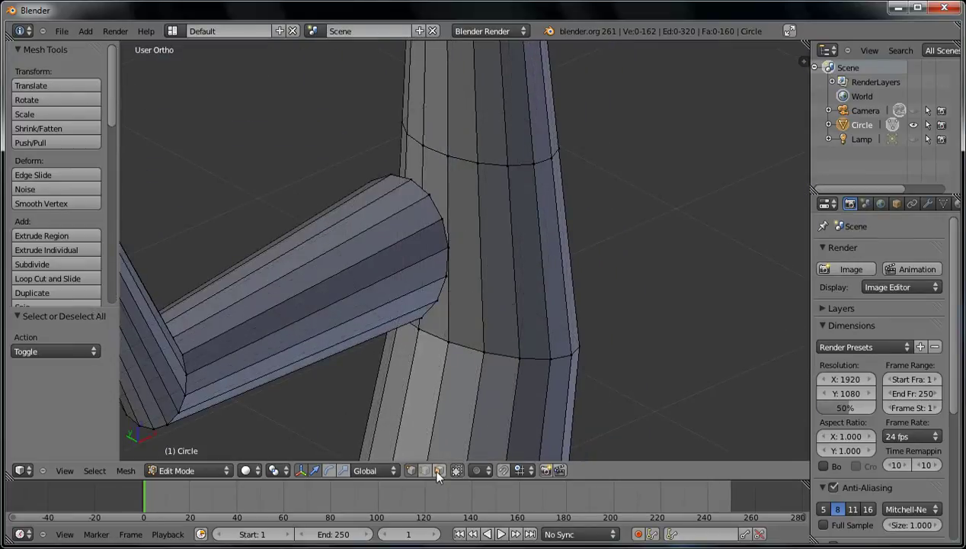
middle_click_drag(450, 293, 463, 255)
right_click(464, 254)
right_click(439, 183, "shift")
middle_click_drag(438, 184, 414, 188)
middle_click_drag(398, 268, 436, 318)
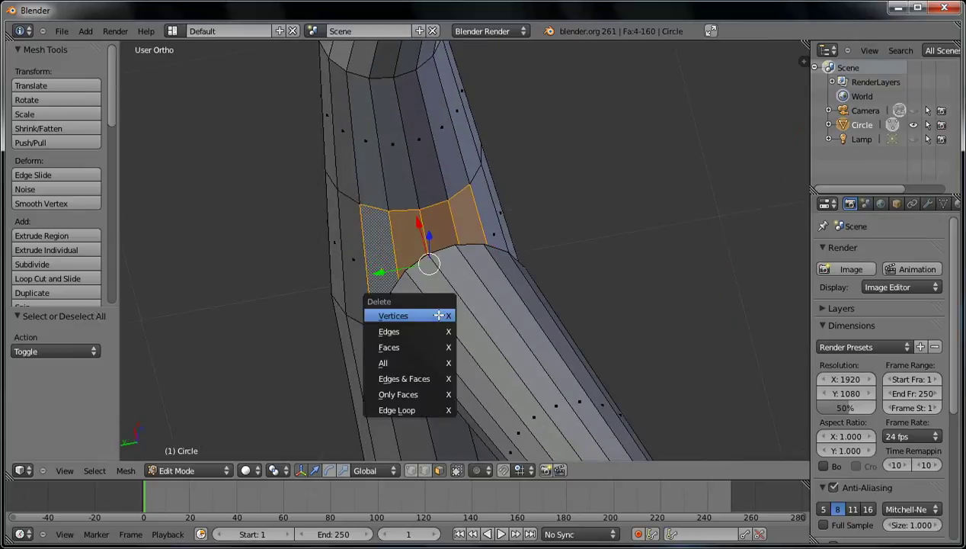
left_click(431, 346)
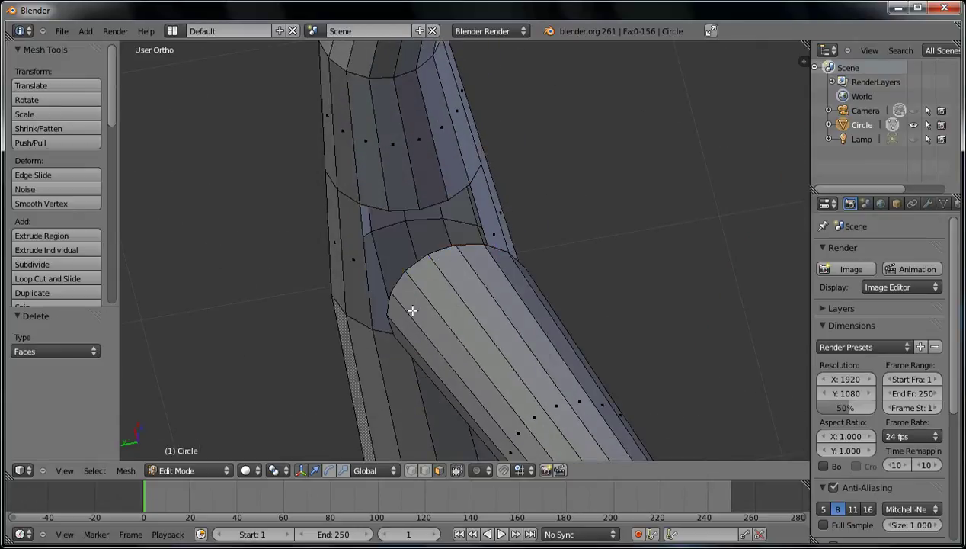
Try to bridge the branch's open end ring to the edge of the trunk opening with LoopTools
left_click(413, 475)
middle_click_drag(358, 313, 440, 275)
scroll(492, 267, "up", 3)
scroll(488, 274, "down", 2)
right_click(466, 267, "alt")
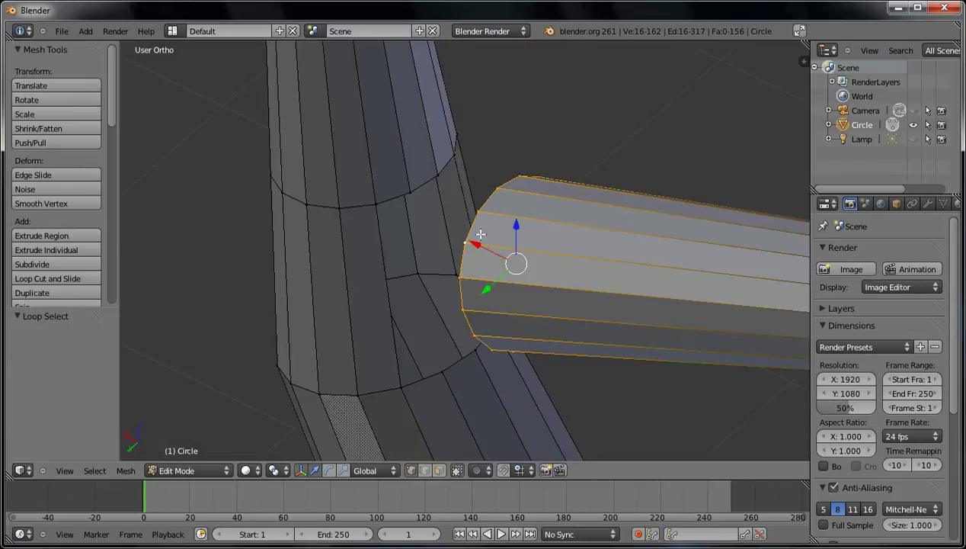
right_click(403, 194, "alt+shift")
key("w")
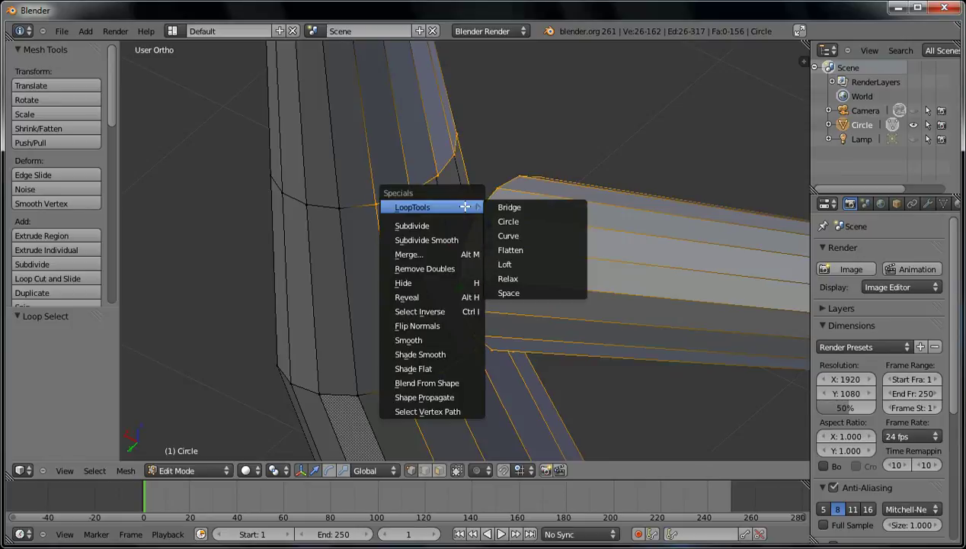
left_click(504, 208)
Inspect the bridged junction from several sides, undo the bridge and deselect everything
middle_click_drag(417, 338, 377, 204)
middle_click_drag(486, 196, 292, 213)
middle_click_drag(458, 155, 556, 263)
key("ctrl+z")
key("a")
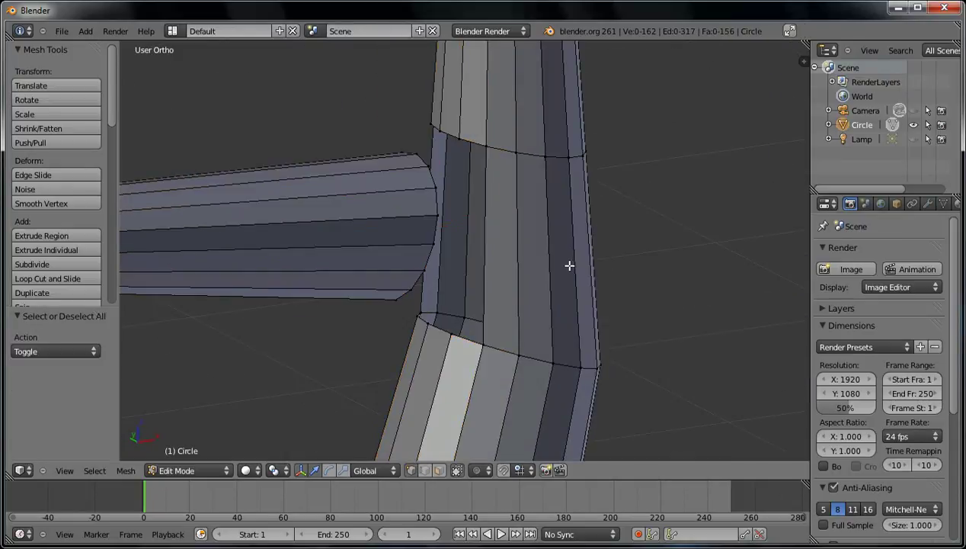
Add two edge loops around the remaining faces of the trunk section that contains the opening
key("ctrl+r")
left_click(535, 254)
Bridge the branch's open end ring to the edge loop of the subdivided trunk opening with LoopTools and deselect everything
middle_click_drag(413, 175, 584, 215)
right_click(468, 219, "alt")
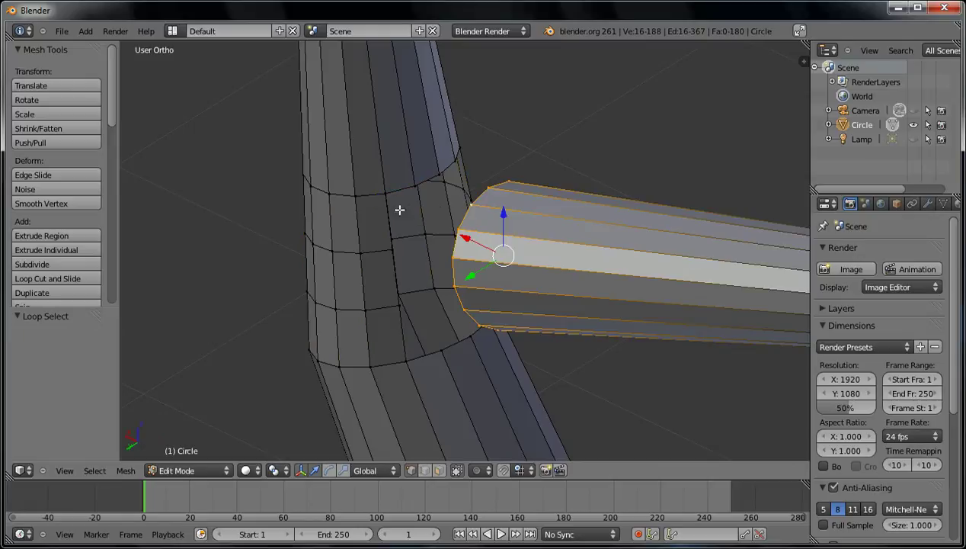
right_click(404, 181, "alt+shift")
key("w")
mouse_move(412, 195)
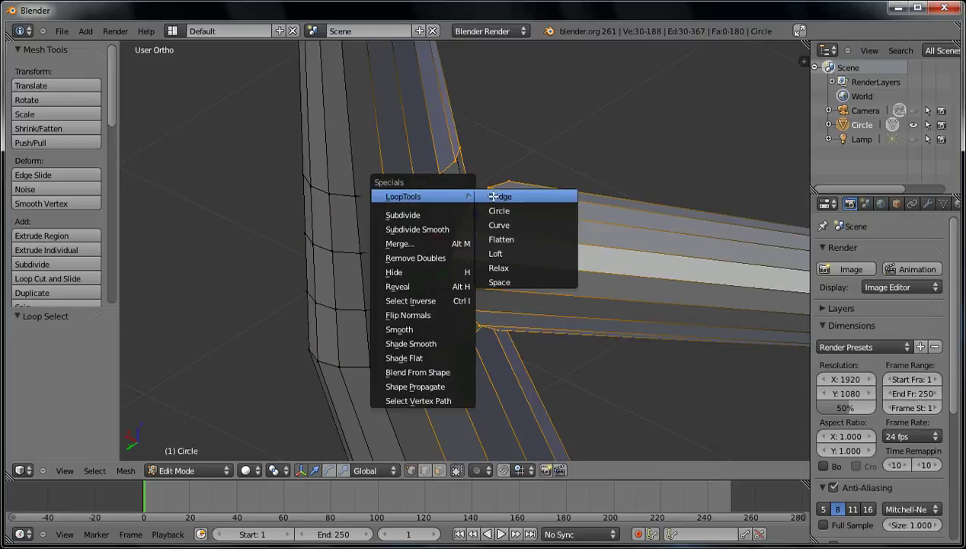
left_click(492, 196)
middle_click_drag(494, 198, 444, 210)
scroll(412, 205, "down", 4)
key("a")
middle_click_drag(475, 168, 493, 248)
Check in the user preferences that the LoopTools add-on is enabled by searching the add-ons for "loop"
key("w")
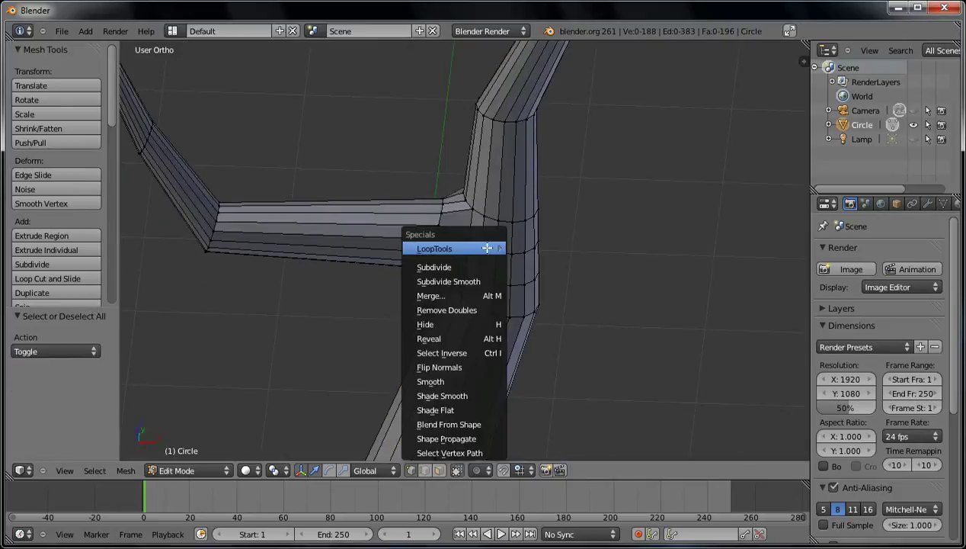
mouse_move(487, 249)
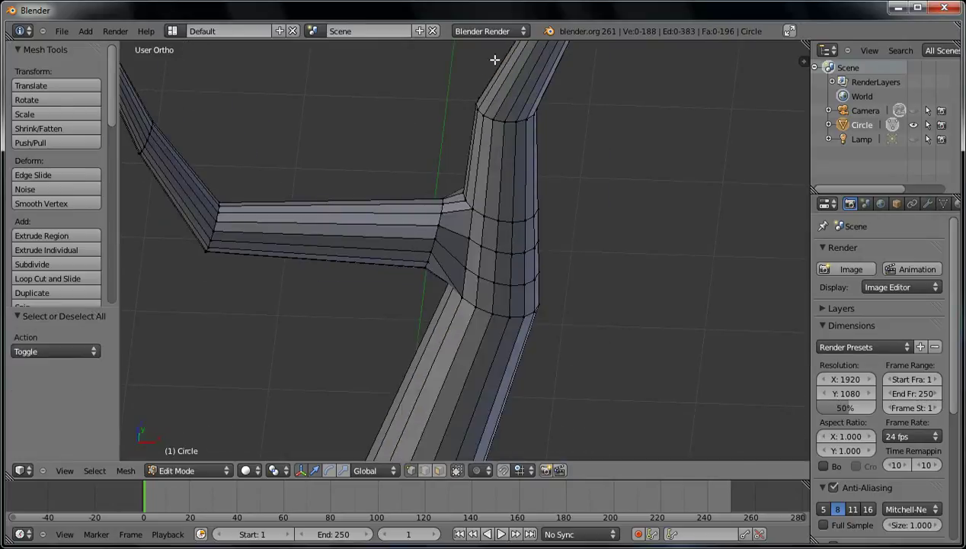
left_click(62, 32)
left_click(72, 168)
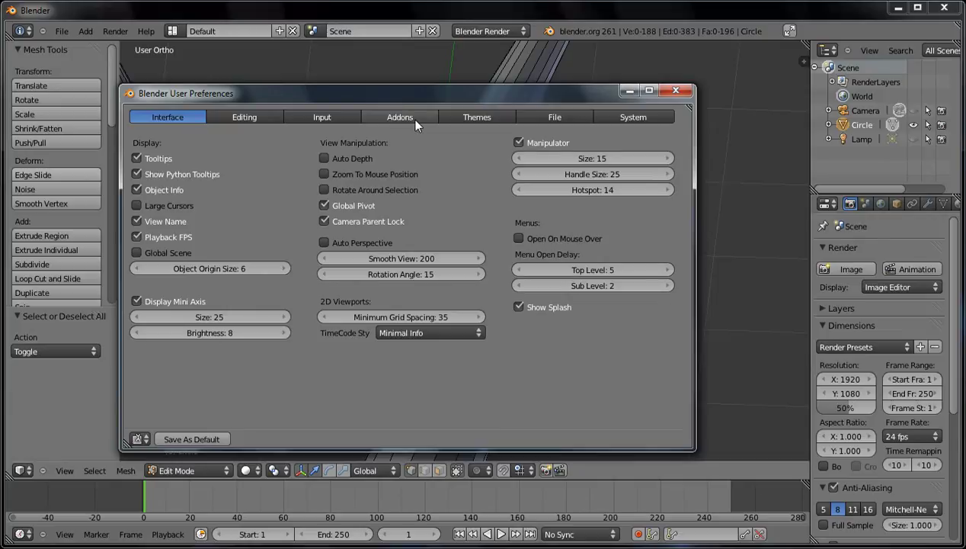
left_click(412, 119)
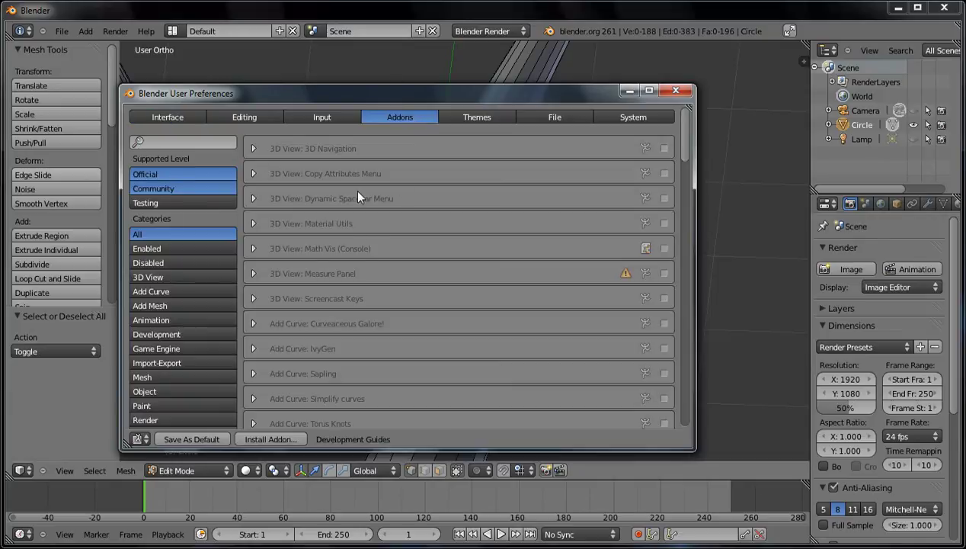
left_click(194, 142)
type("loop")
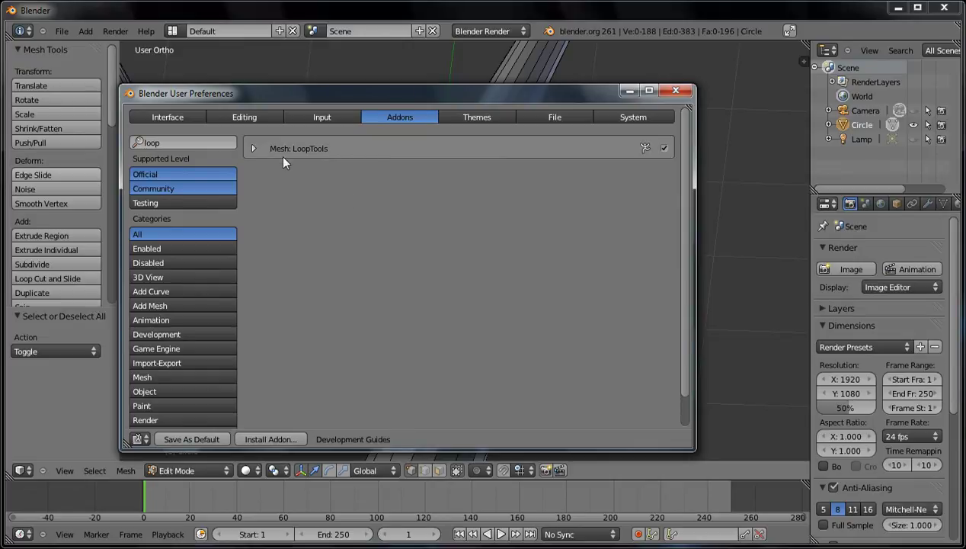
left_click(252, 120)
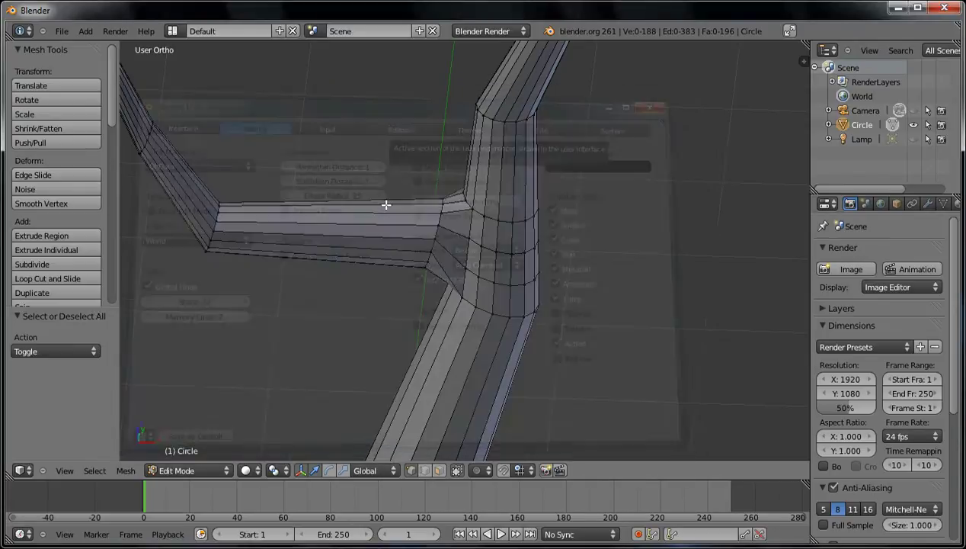
In Object Mode, add a Subdivision Surface modifier to the tree and set its view subdivisions to 2
scroll(442, 181, "down", 8)
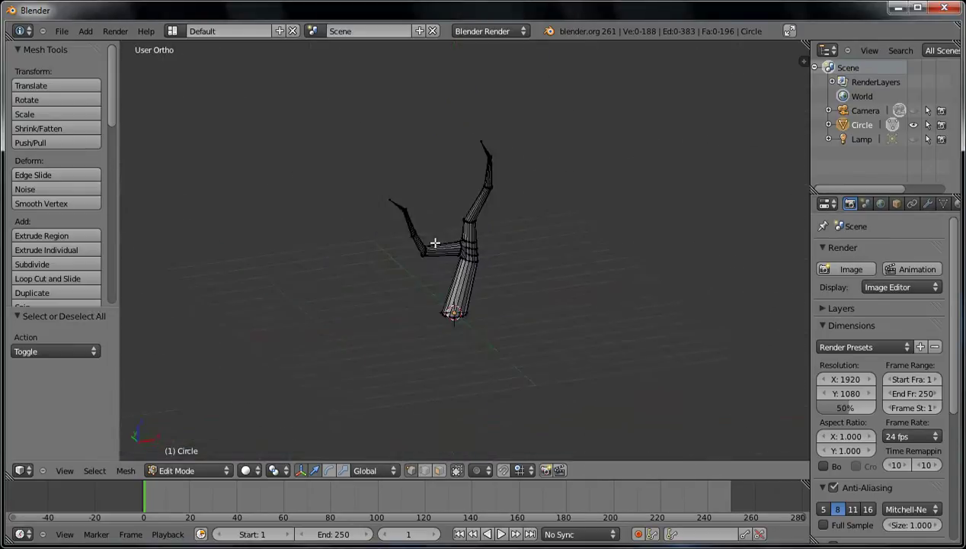
middle_click_drag(410, 251, 475, 326)
scroll(516, 260, "up", 6)
key("Tab")
scroll(519, 291, "down", 6)
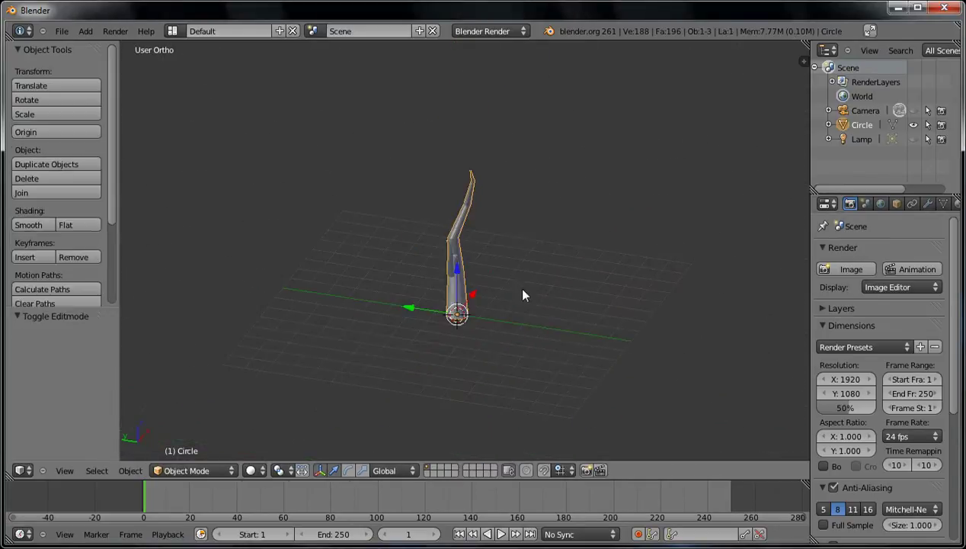
middle_click_drag(519, 291, 504, 324)
scroll(418, 302, "up", 4)
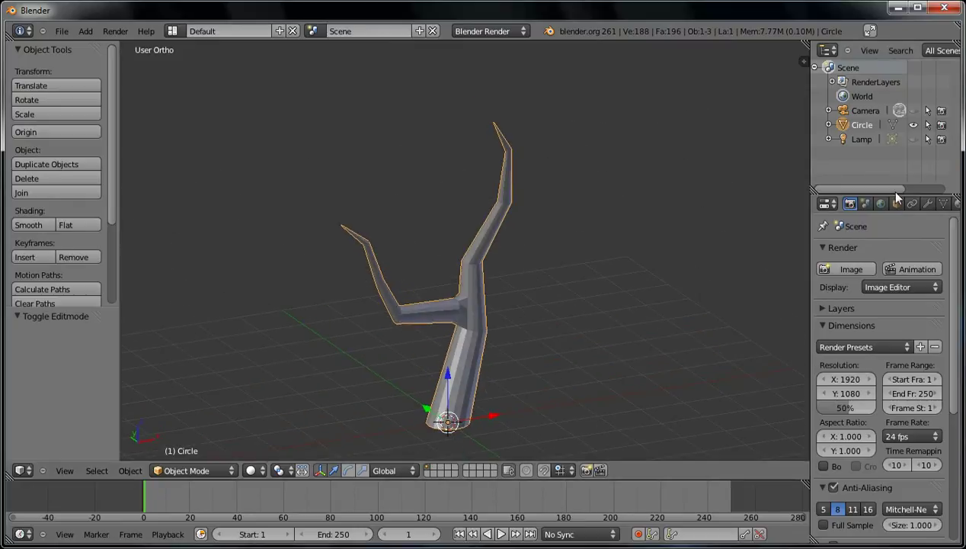
left_click(928, 205)
left_click(849, 268)
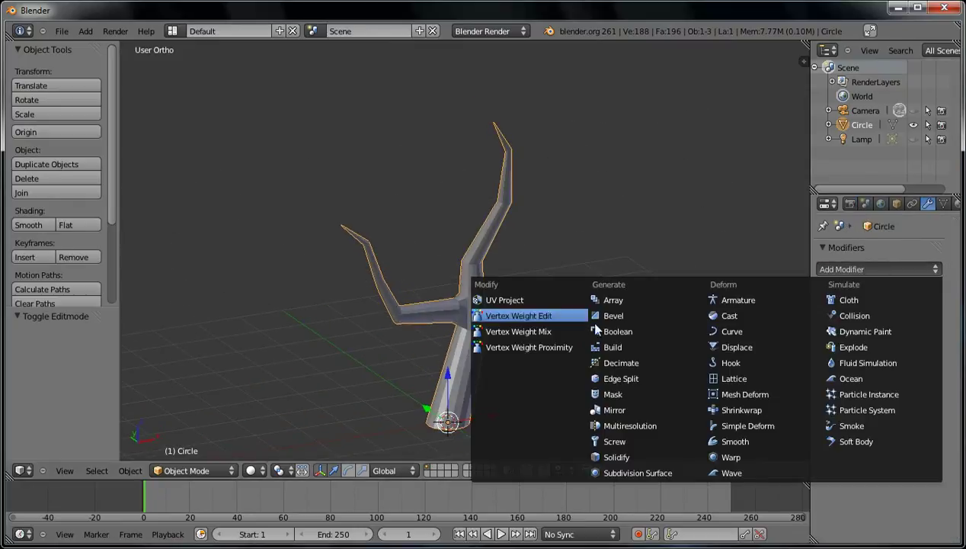
left_click(637, 471)
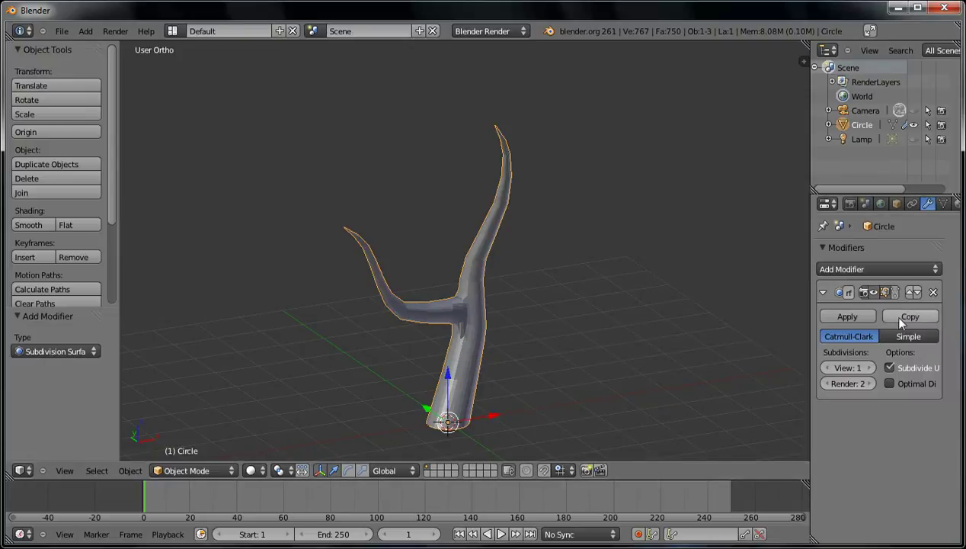
left_click(870, 368)
scroll(515, 352, "up", 3)
scroll(515, 276, "down", 1)
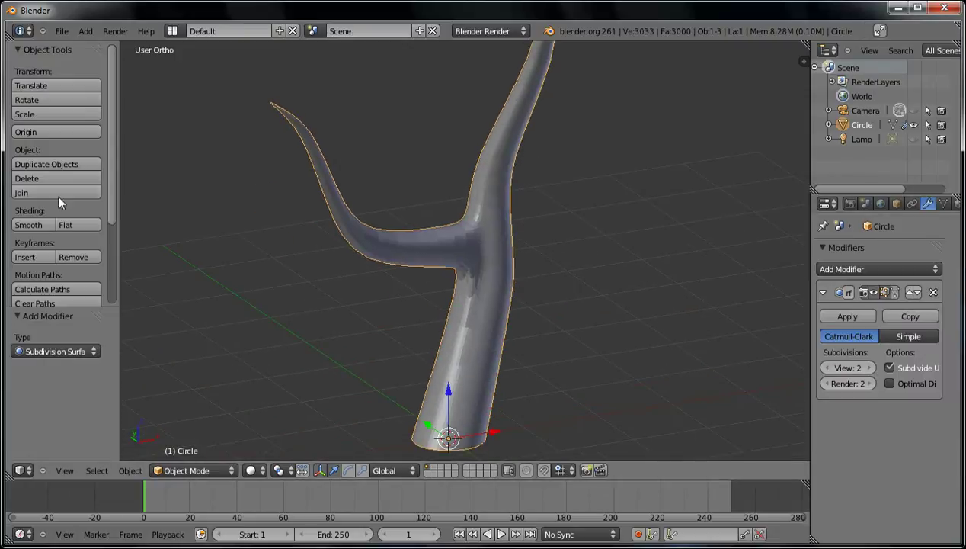
Shade the tree smooth and recalculate the normals of the entire mesh in Edit Mode
left_click(29, 226)
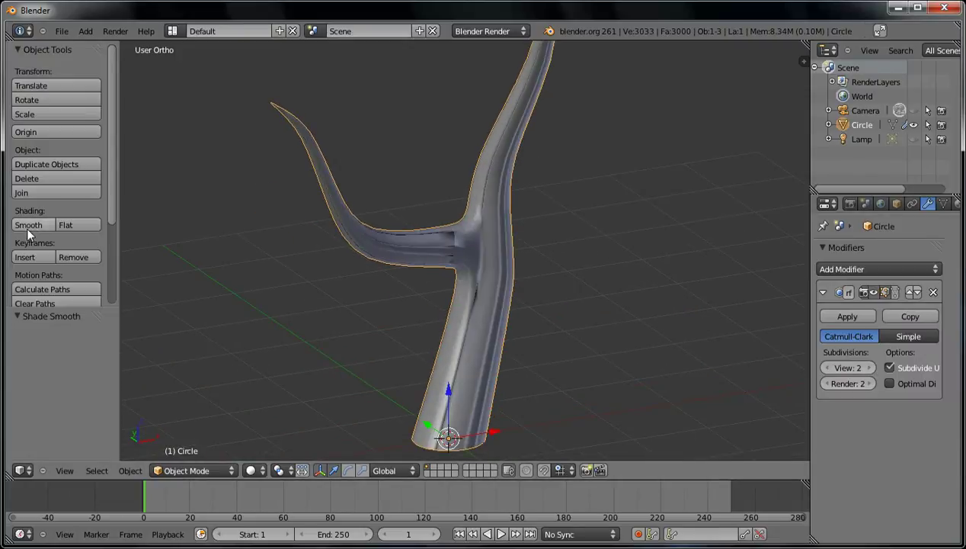
key("Tab")
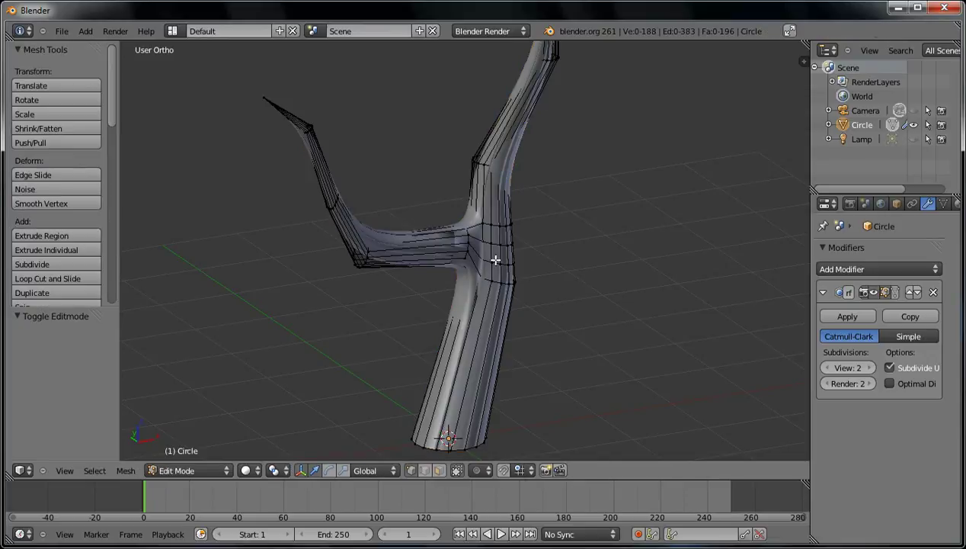
key("a")
scroll(52, 235, "down", 5)
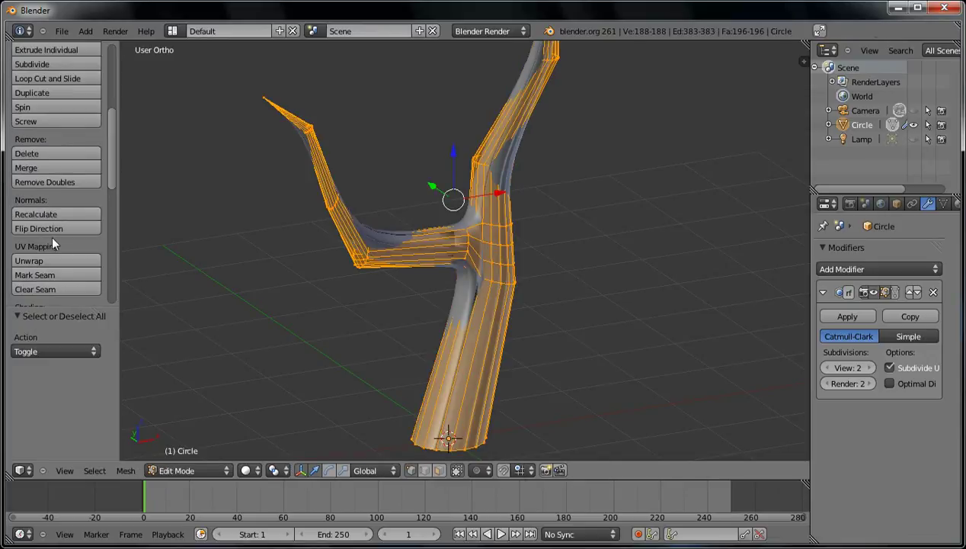
left_click(54, 214)
key("Tab")
key("Tab")
Compare the unsubdivided edit cage with the smoothed surface along the branch's bend and the junction
middle_click_drag(476, 299, 492, 298)
scroll(492, 298, "down", 1)
key("a")
key("a")
middle_click_drag(540, 266, 722, 297)
scroll(426, 263, "up", 5)
scroll(483, 240, "up", 3)
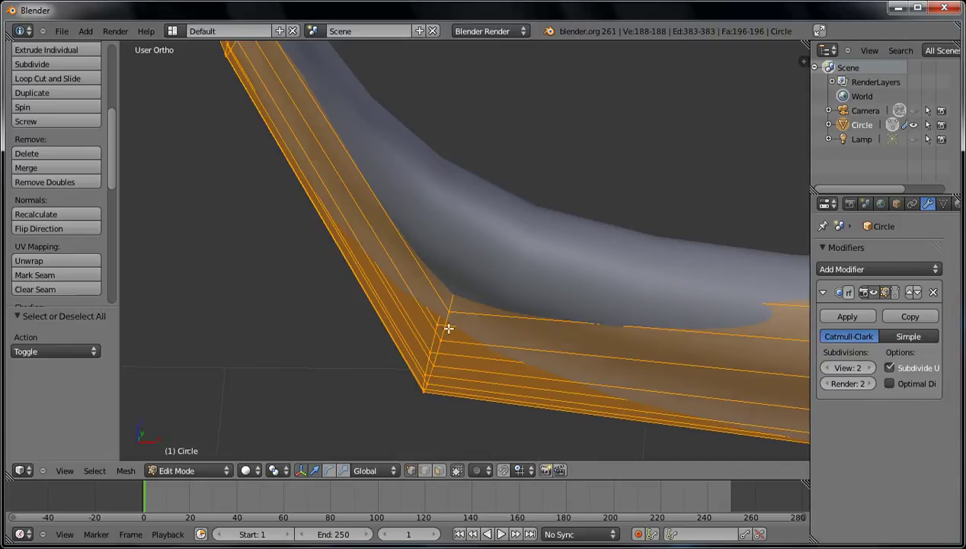
scroll(449, 326, "down", 3)
middle_click_drag(483, 335, 449, 378, "shift")
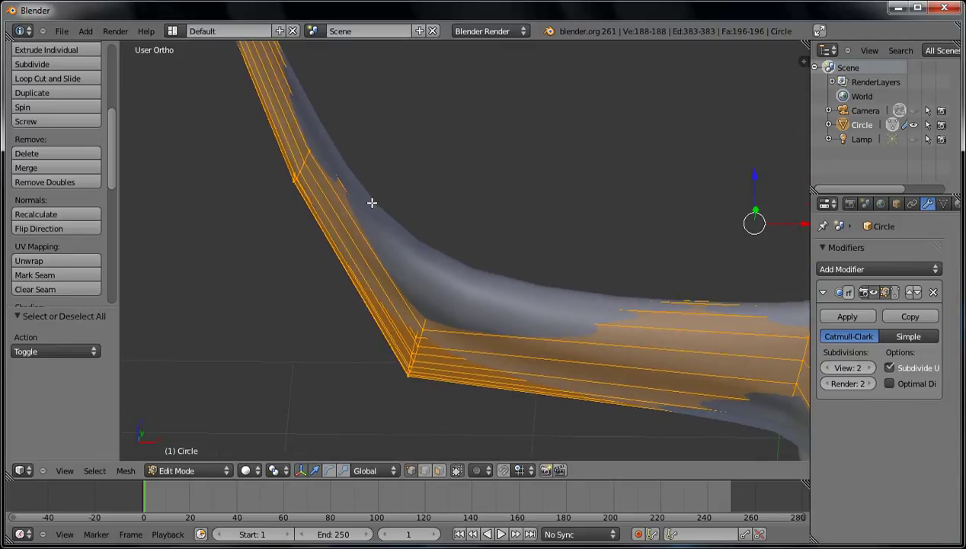
middle_click_drag(577, 269, 532, 263, "shift")
scroll(595, 282, "down", 6)
middle_click_drag(602, 297, 576, 359, "shift")
Make the Subdivision Surface modifier adjust the edit cage to the smoothed result and deselect the mesh
left_click(896, 295)
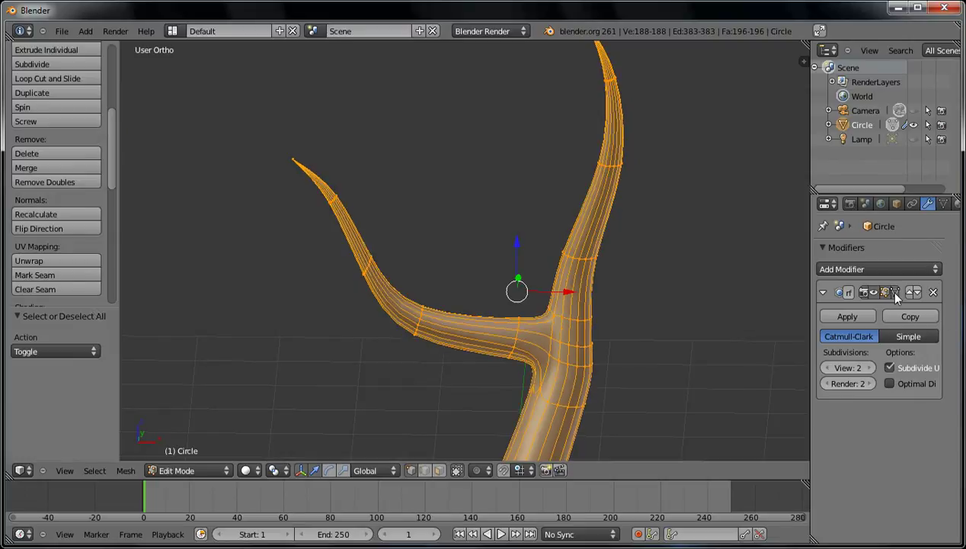
middle_click_drag(568, 362, 498, 305)
scroll(491, 314, "up", 2)
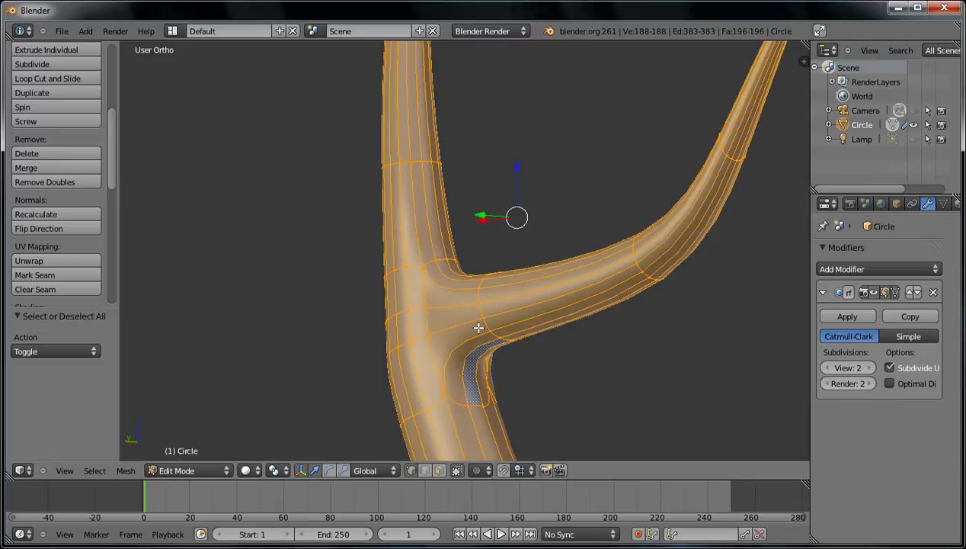
key("a")
Examine the smoothed edge flow along the branch and around its junction with the trunk
middle_click_drag(477, 328, 536, 305)
scroll(469, 398, "up", 5)
scroll(486, 283, "down", 7)
scroll(511, 296, "up", 5)
scroll(559, 307, "up", 2)
scroll(560, 295, "up", 3)
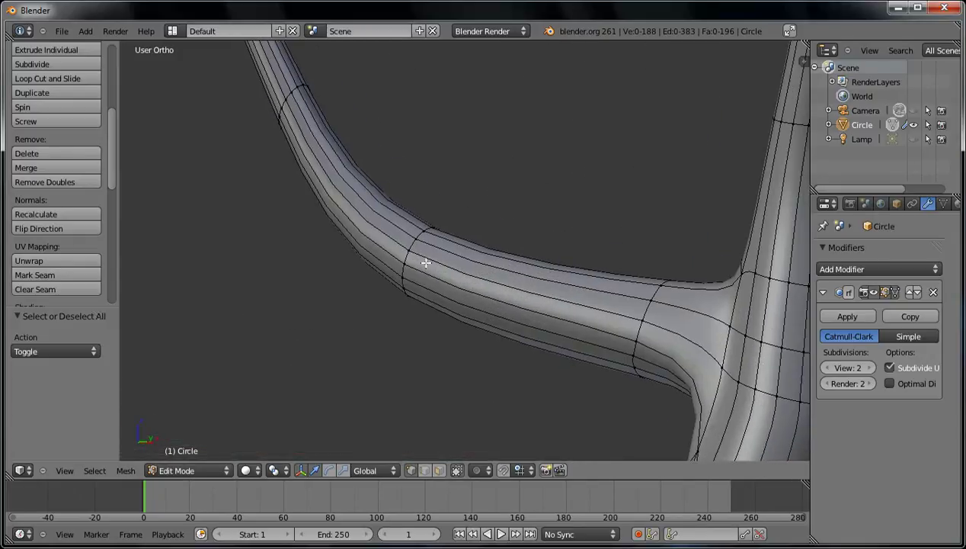
mouse_move(482, 285)
middle_mouse_down()
mouse_move(559, 298)
mouse_move(426, 319)
mouse_move(480, 293)
middle_mouse_up()
scroll(454, 305, "down", 5)
scroll(426, 319, "up", 4)
scroll(481, 293, "up", 5)
middle_click_drag(563, 299, 471, 274, "shift")
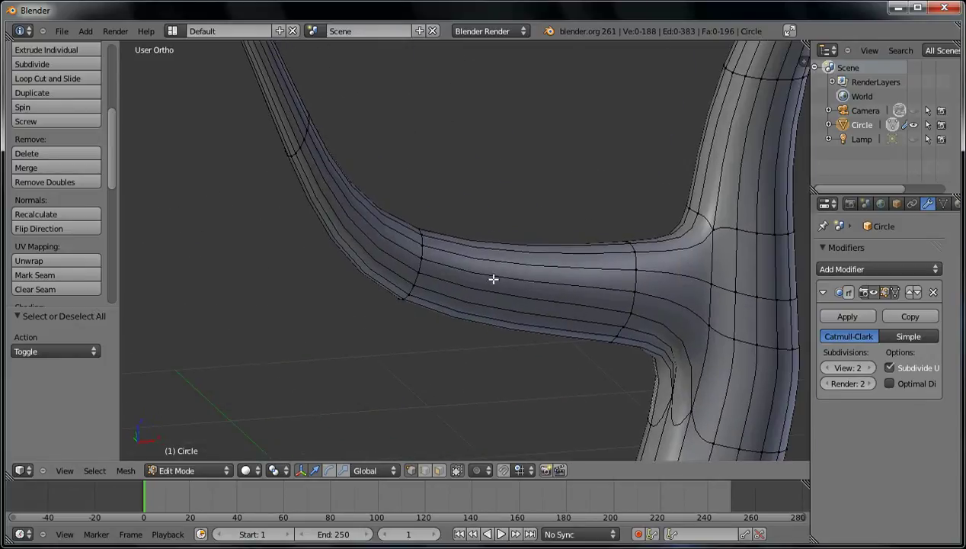
Try adding an edge loop around the branch's horizontal section and undo it
key("ctrl+r")
left_click(479, 263)
left_click(510, 276)
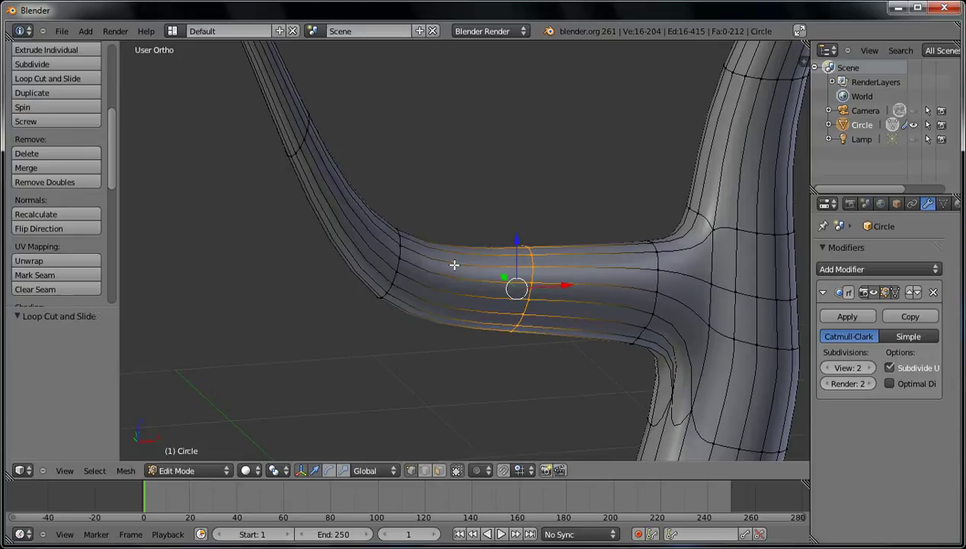
key("ctrl+z")
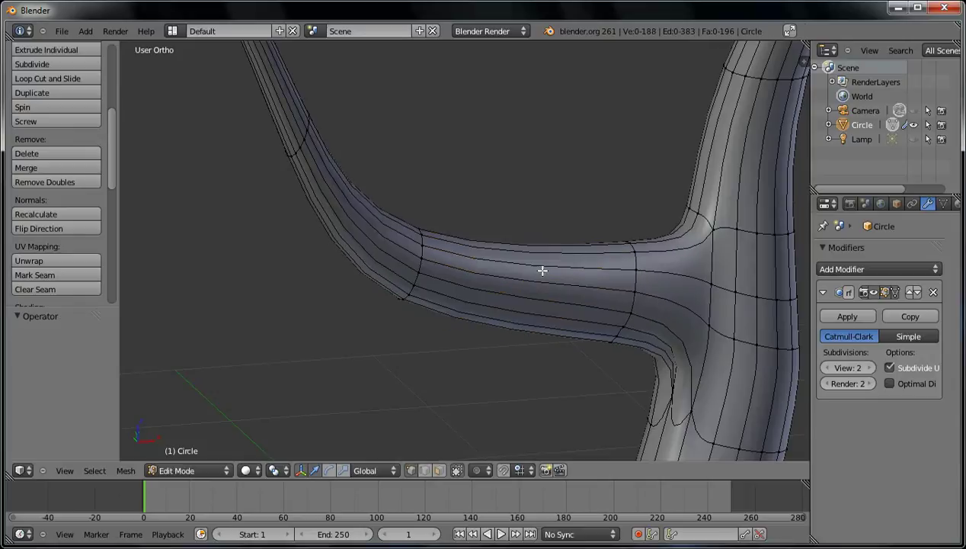
Turn off the modifier's cage adjustment and add an edge loop around the branch's horizontal section, slid toward the bend
left_click(893, 292)
key("ctrl+r")
left_click(508, 283)
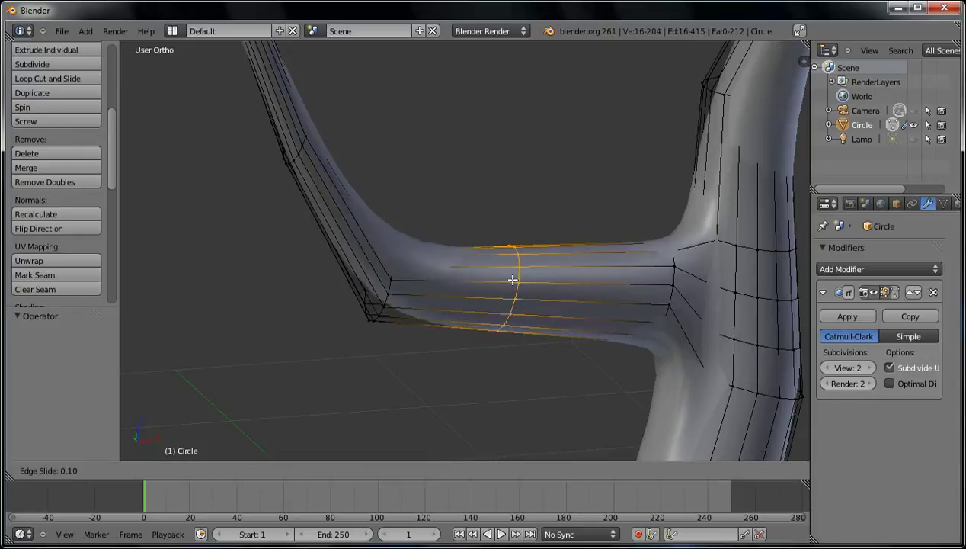
left_click(478, 285)
Box-select the visible vertices at the branch's bend, try moving them up about 0.19, and undo the move
key("a")
key("b")
left_click_drag(308, 179, 375, 350)
key("g")
left_click(457, 254)
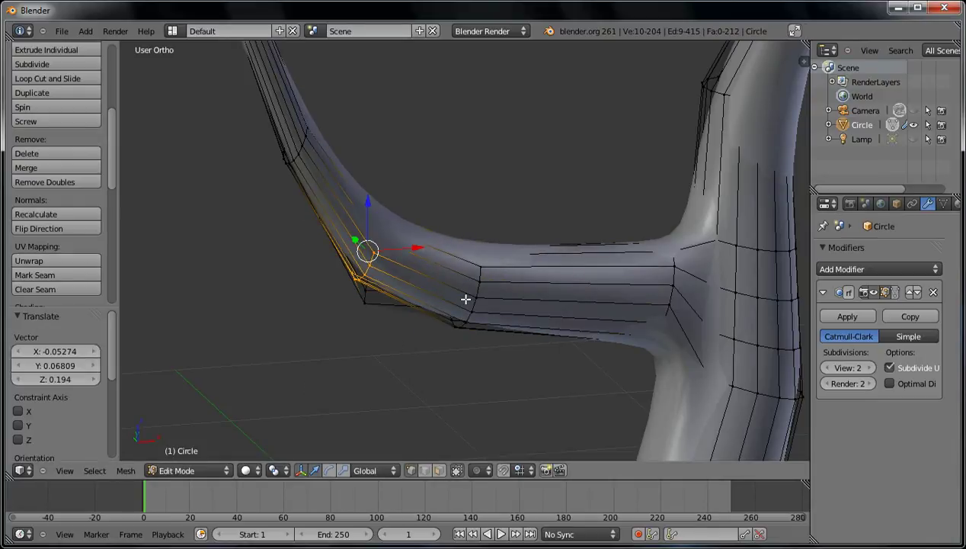
key("ctrl+z")
Turn the modifier's cage adjustment back on, try moving the bend vertices up about 0.16, and undo the move
left_click(894, 292)
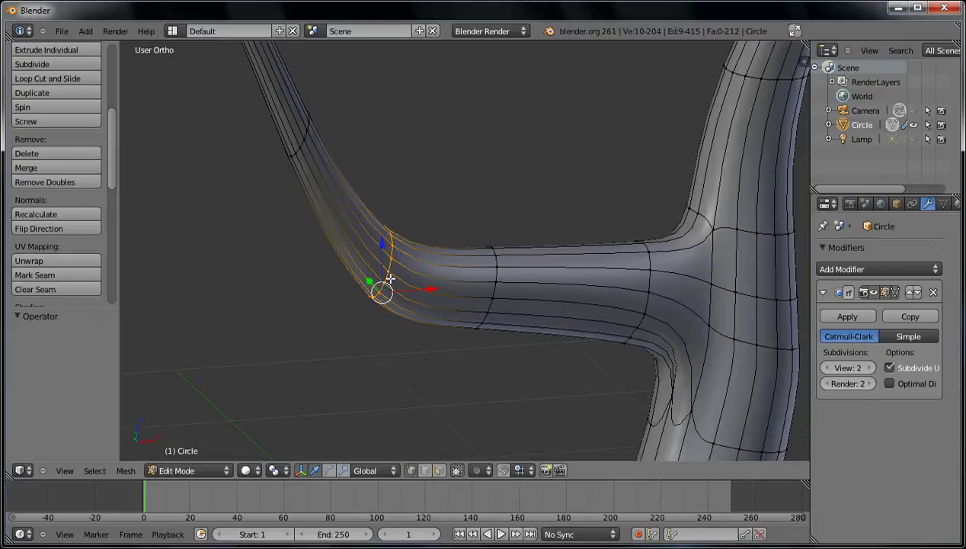
key("g")
left_click(436, 273)
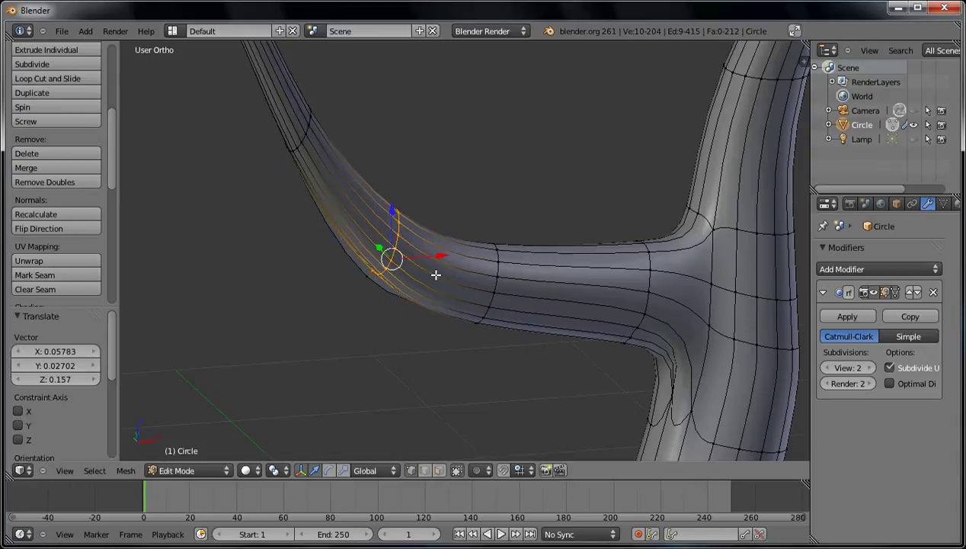
key("ctrl+z")
Box-select the complete vertex ring at the branch's bend, including hidden vertices, and move it up about 0.22 and 0.1 along X
key("a")
key("b")
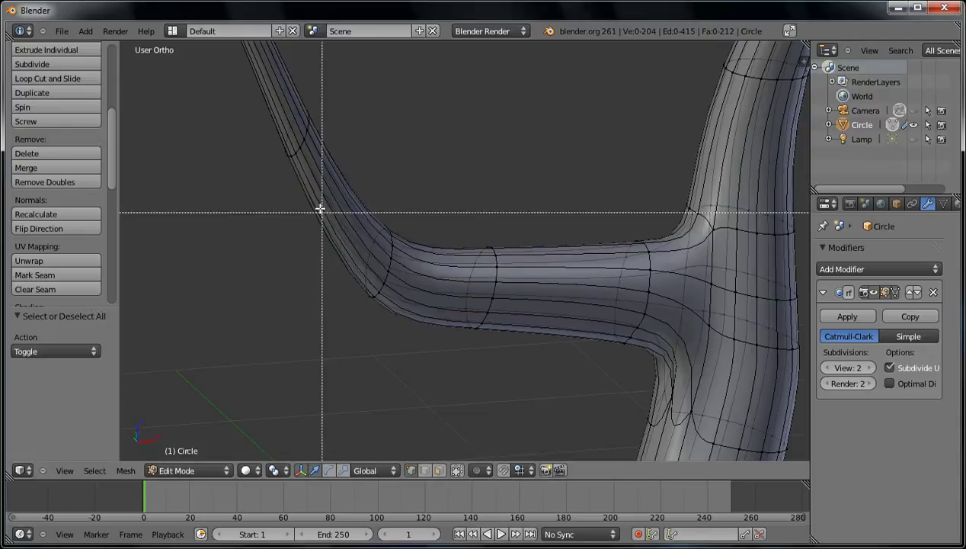
left_click_drag(320, 175, 420, 363)
key("g")
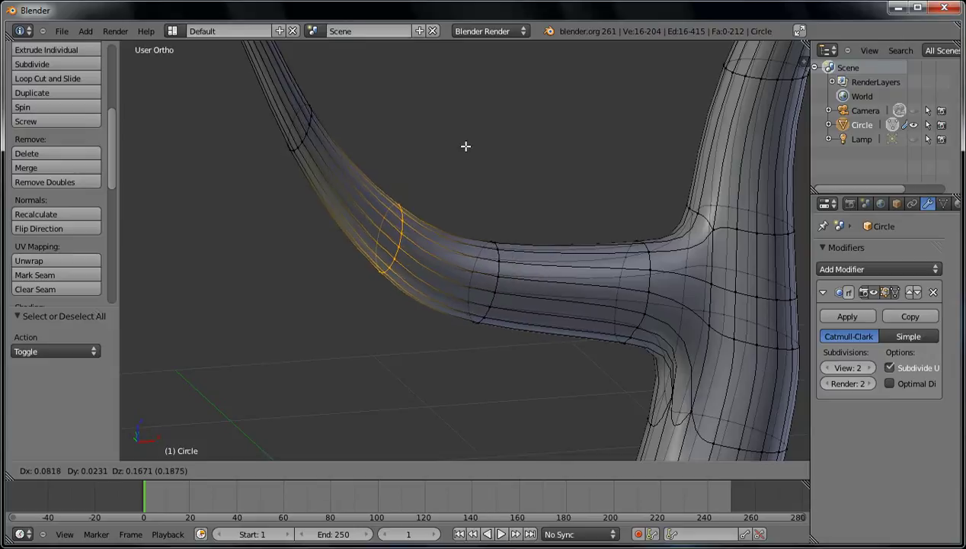
left_click(471, 134)
Move the bend's vertex ring slightly down and toward the trunk to even out the curve
scroll(481, 157, "down", 4)
middle_click_drag(487, 174, 423, 184)
scroll(388, 252, "up", 8)
middle_click_drag(351, 245, 514, 294, "shift")
key("g")
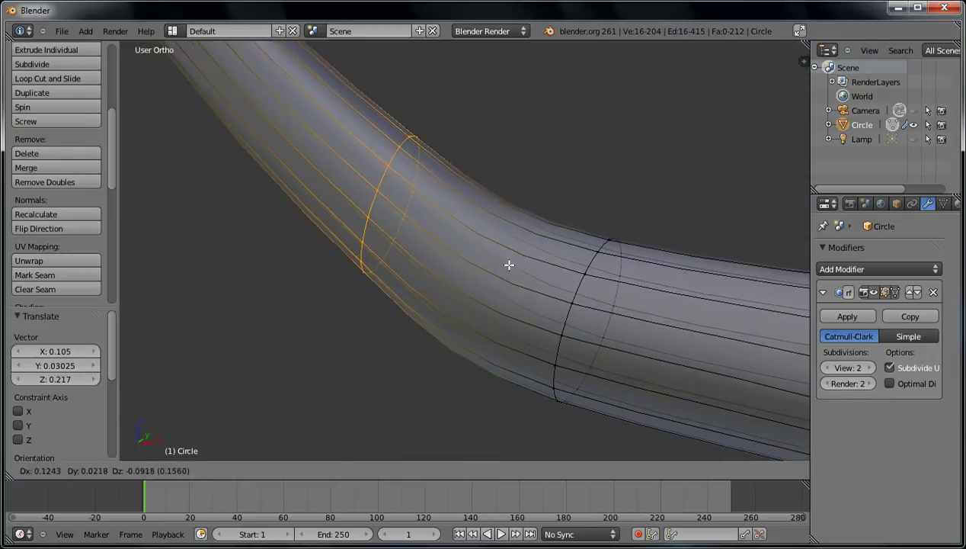
left_click(514, 267)
Box-select the vertex ring on the trunk side of the bend and edge-slide it by about 0.26 toward the branch tip
key("a")
key("b")
left_click_drag(518, 153, 653, 437)
middle_click_drag(645, 335, 618, 284, "shift")
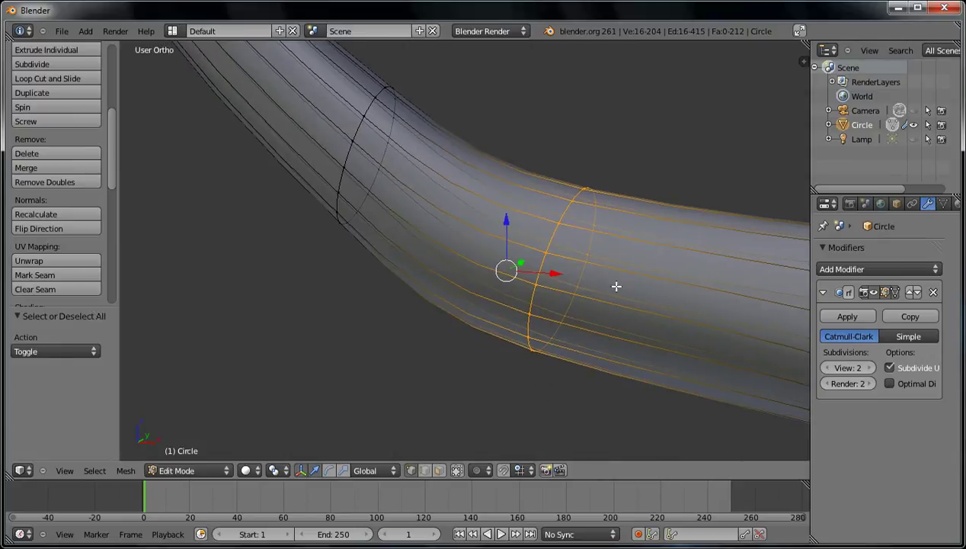
key("w")
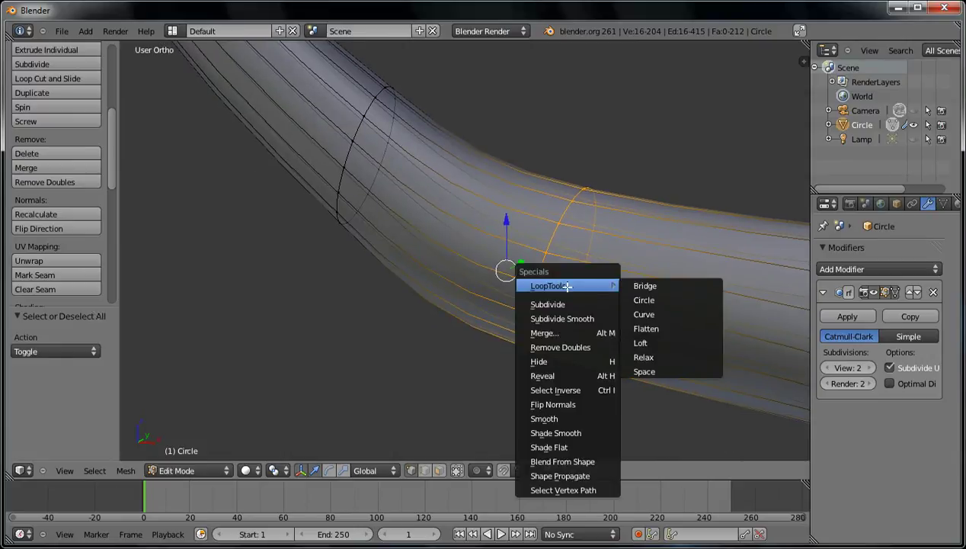
key("ctrl+e")
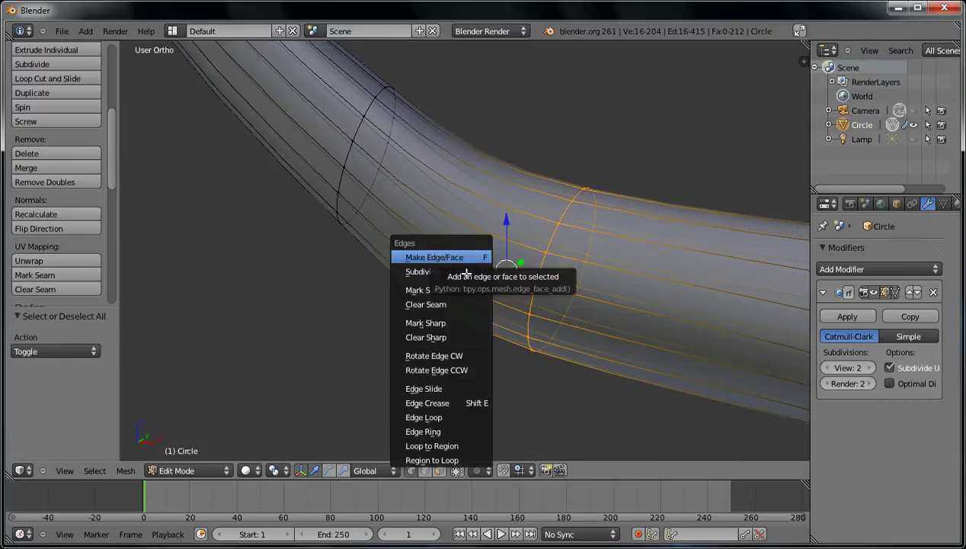
left_click(446, 387)
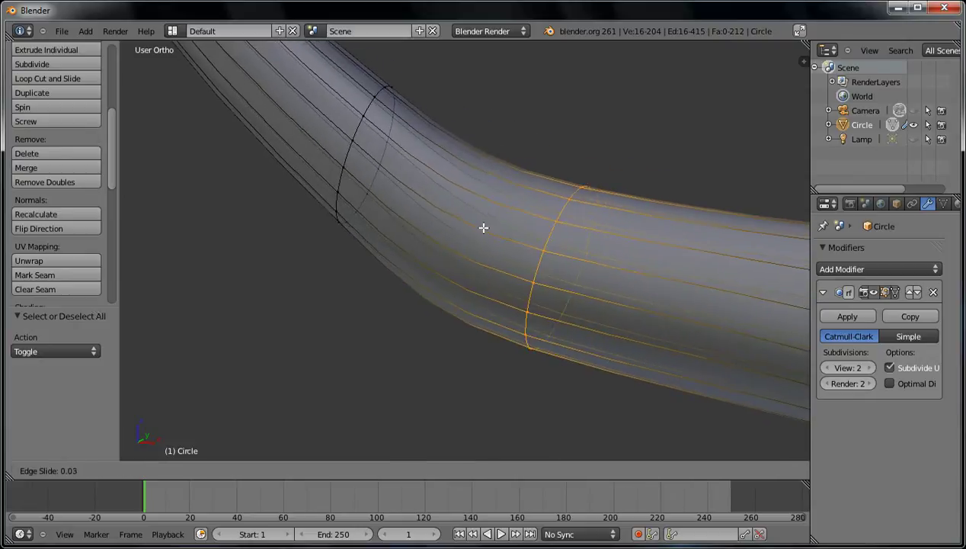
left_click(411, 239)
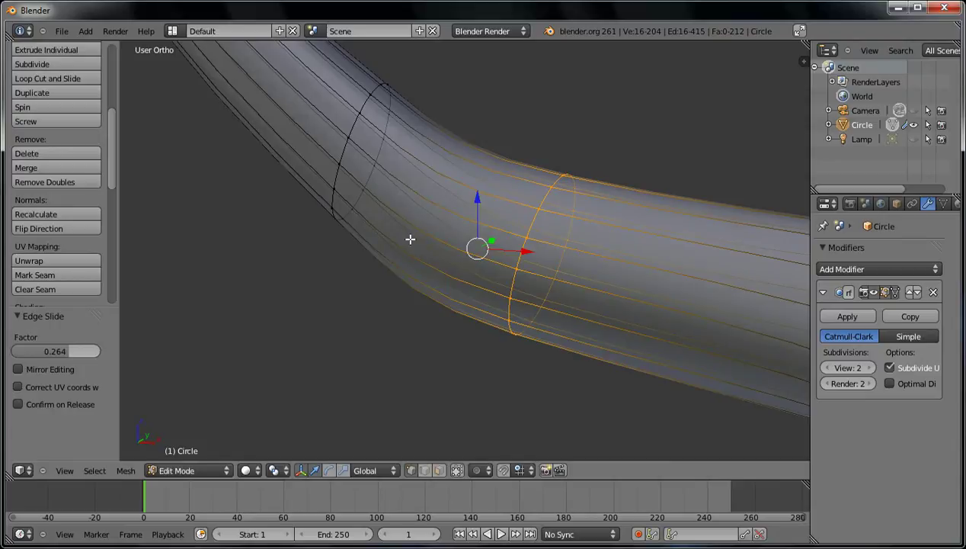
scroll(445, 226, "up", 3)
scroll(450, 224, "down", 3)
middle_click_drag(495, 222, 514, 265, "shift")
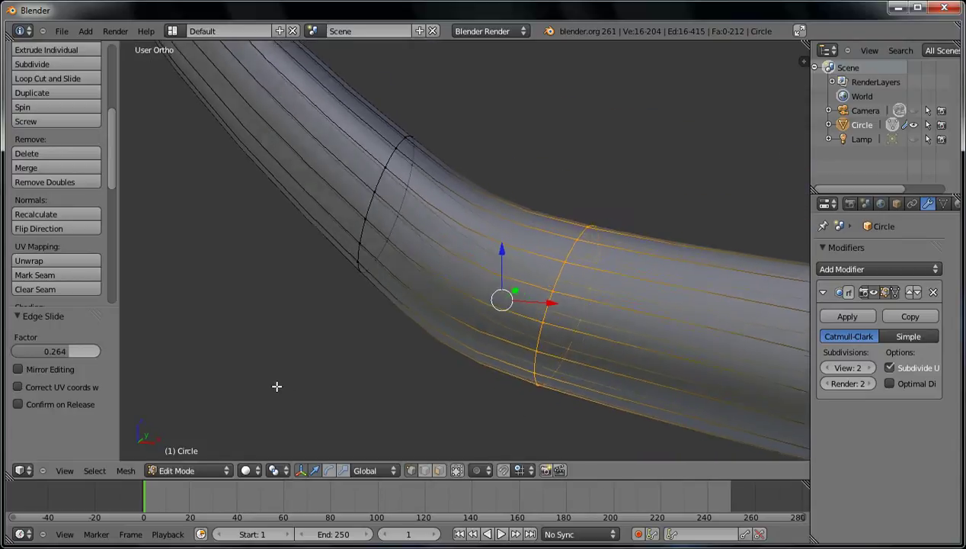
middle_click_drag(289, 392, 474, 477)
left_click(442, 471)
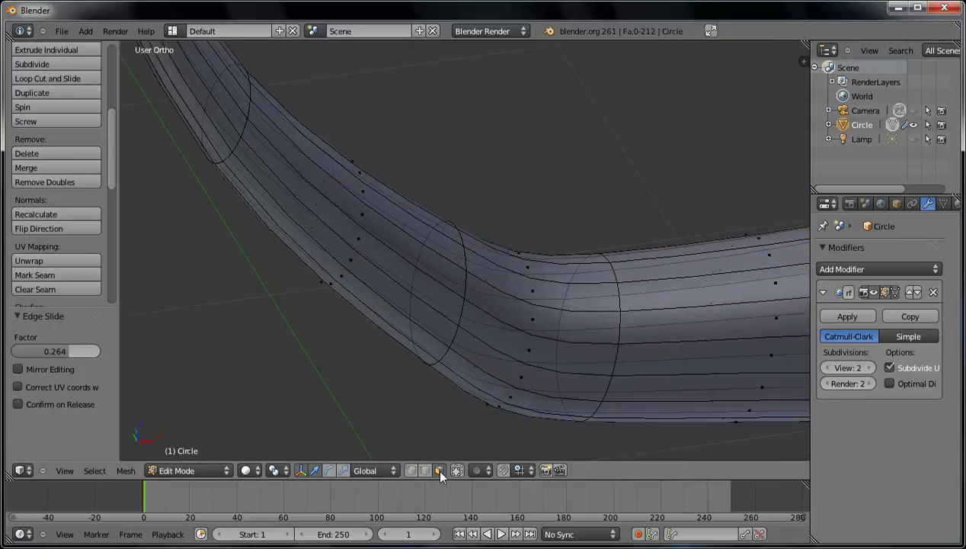
middle_click_drag(522, 356, 477, 359, "shift")
right_click(478, 360)
right_click(486, 333, "shift")
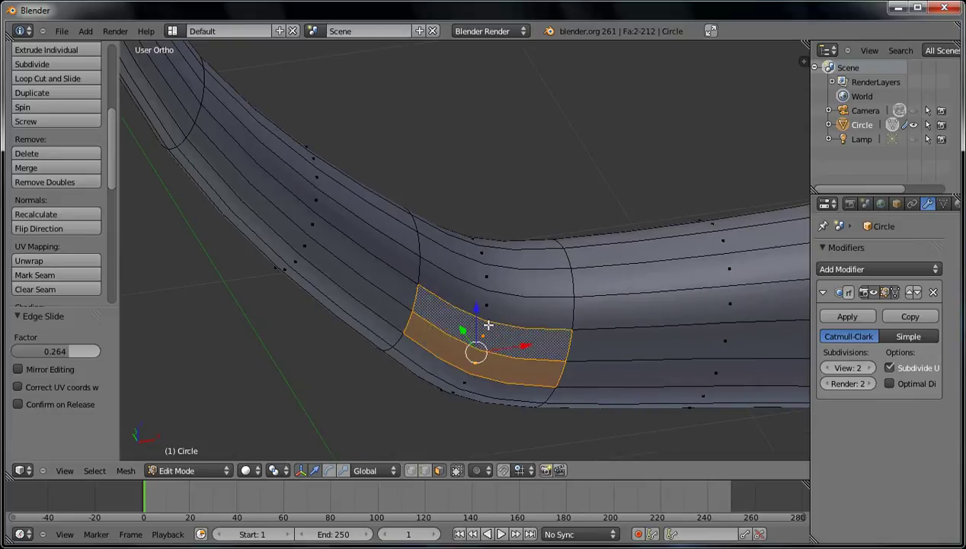
right_click(491, 307, "shift")
middle_click_drag(527, 336, 474, 285)
key("a")
Add an edge loop across the branch at the bend and nudge it about 0.03 up and 0.02 along negative X
scroll(465, 286, "up", 4)
key("ctrl+r")
left_click(410, 250)
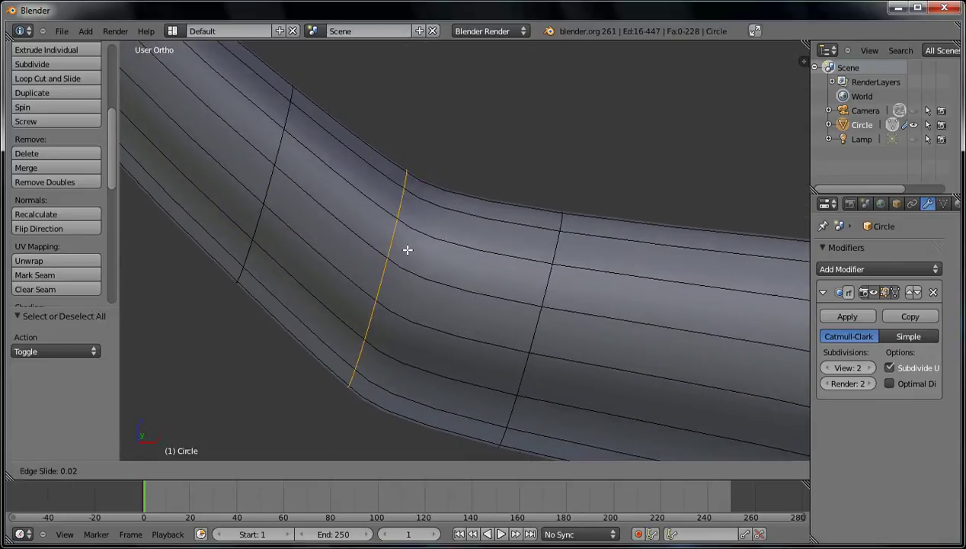
left_click(408, 253)
key("g")
left_click(404, 307)
scroll(434, 348, "down", 2)
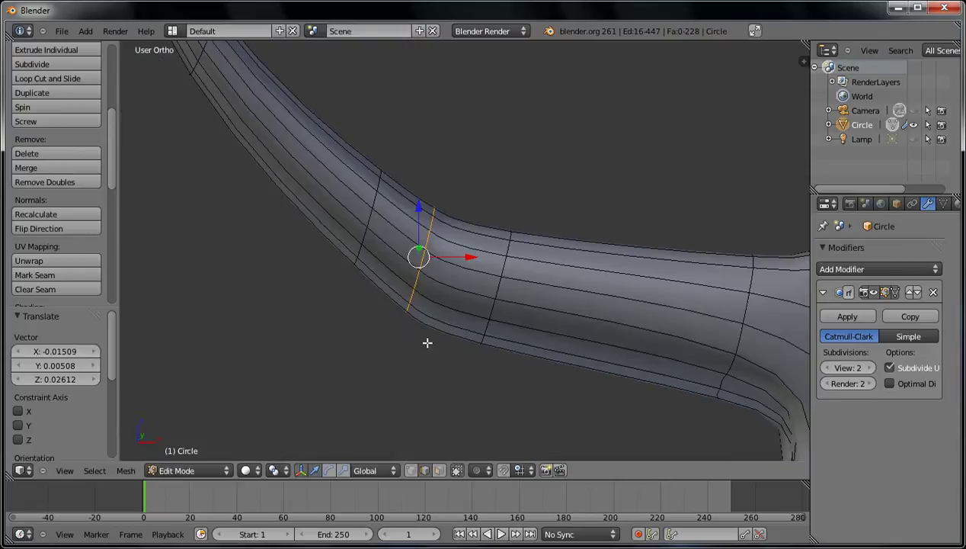
Select the new edge loop and the adjacent loop toward the trunk, and smooth their vertices over several iterations
middle_click_drag(434, 347, 479, 296)
key("a")
right_click(446, 236, "alt")
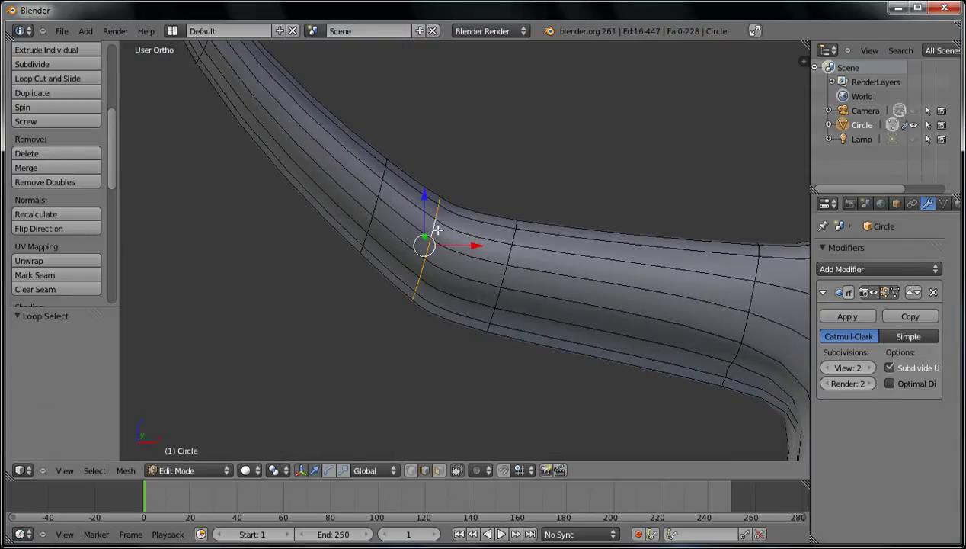
right_click(514, 264, "alt+shift")
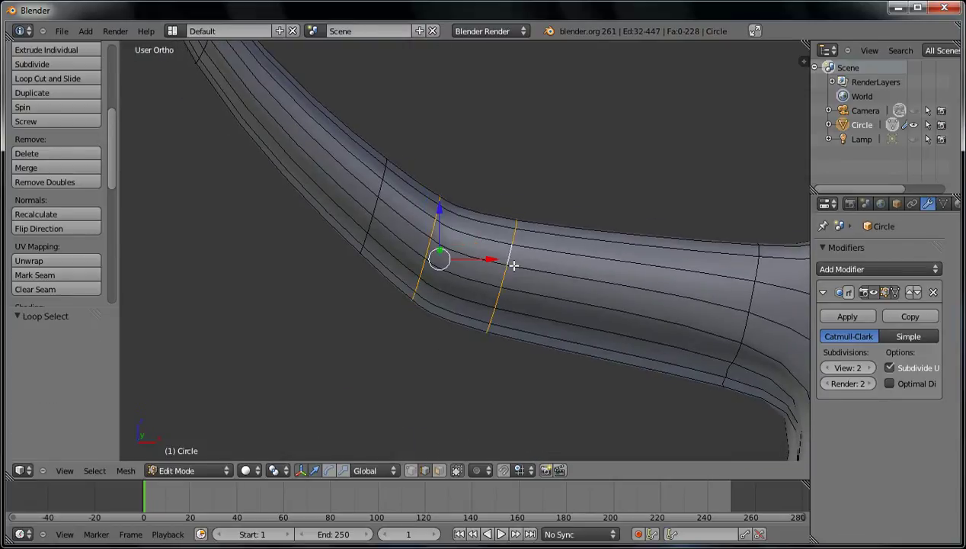
left_click(411, 471)
scroll(438, 263, "up", 2)
key("w")
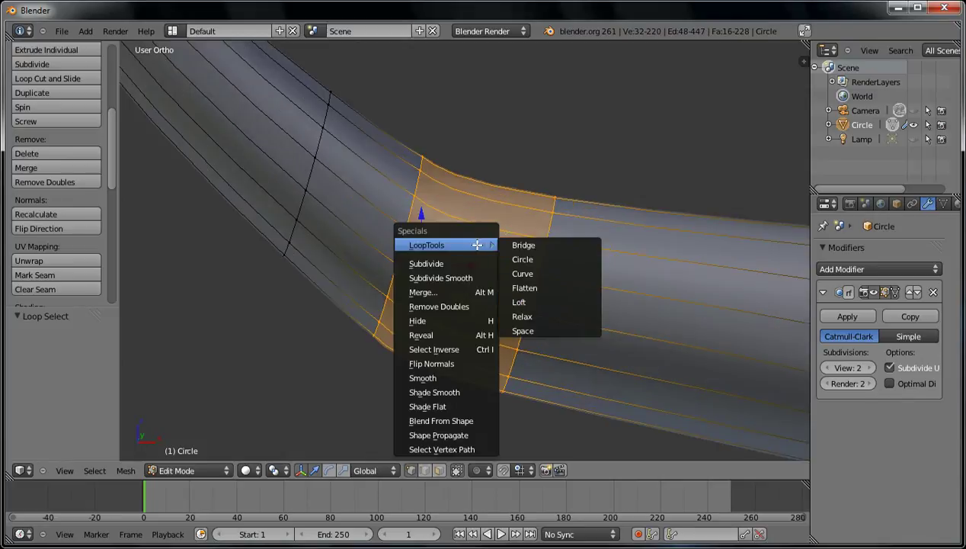
left_click(424, 378)
left_click(92, 352)
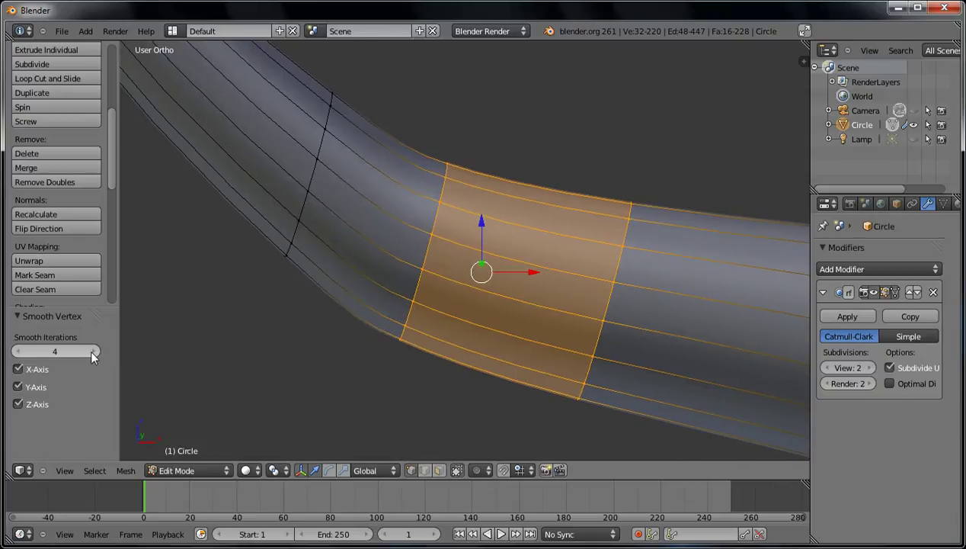
left_click(18, 351)
key("a")
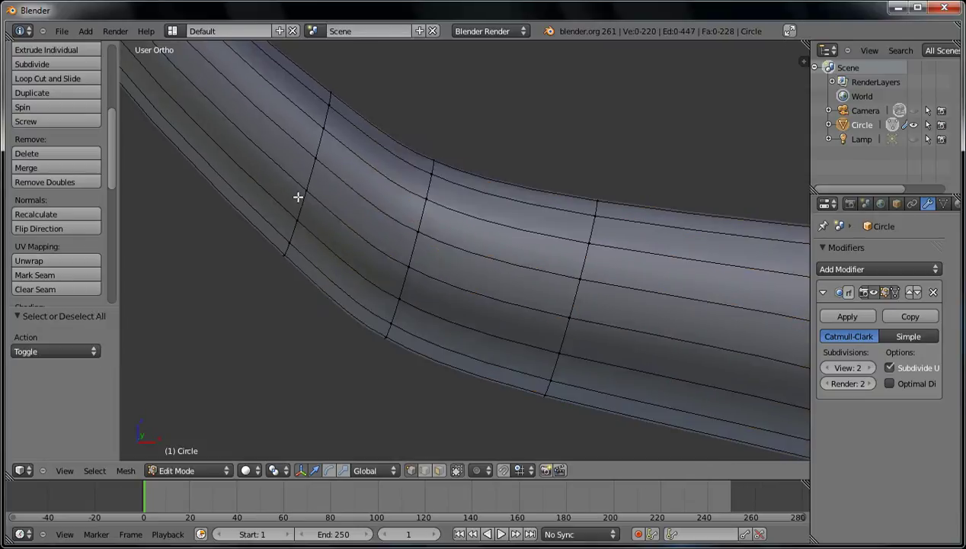
Select the three edge loops around the bend and smooth their vertices with 3 iterations, clearing the selection when done
right_click(300, 198, "alt")
right_click(416, 298, "alt")
key("a")
right_click(298, 213, "alt")
right_click(402, 284, "alt+shift")
right_click(573, 336, "alt+shift")
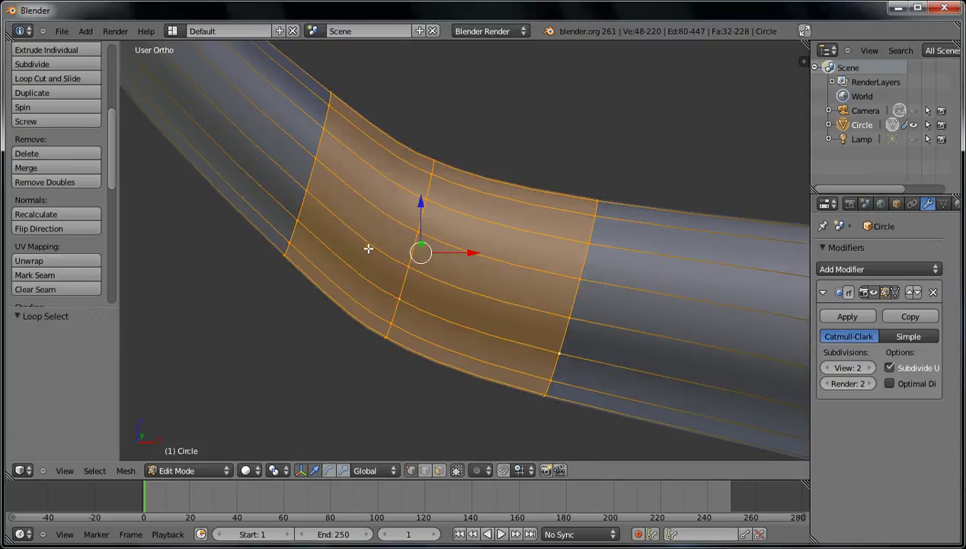
key("w")
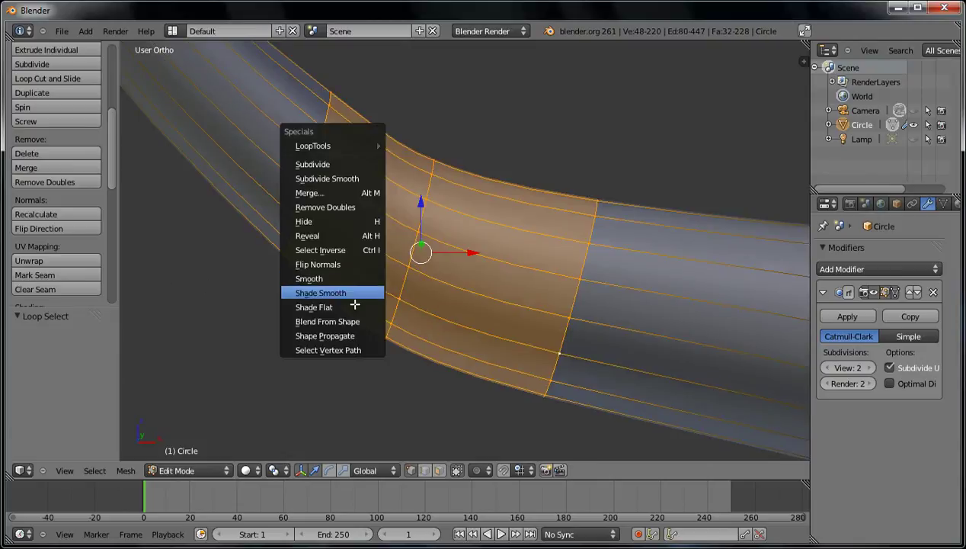
left_click(345, 275)
left_click(93, 351)
left_click(93, 351)
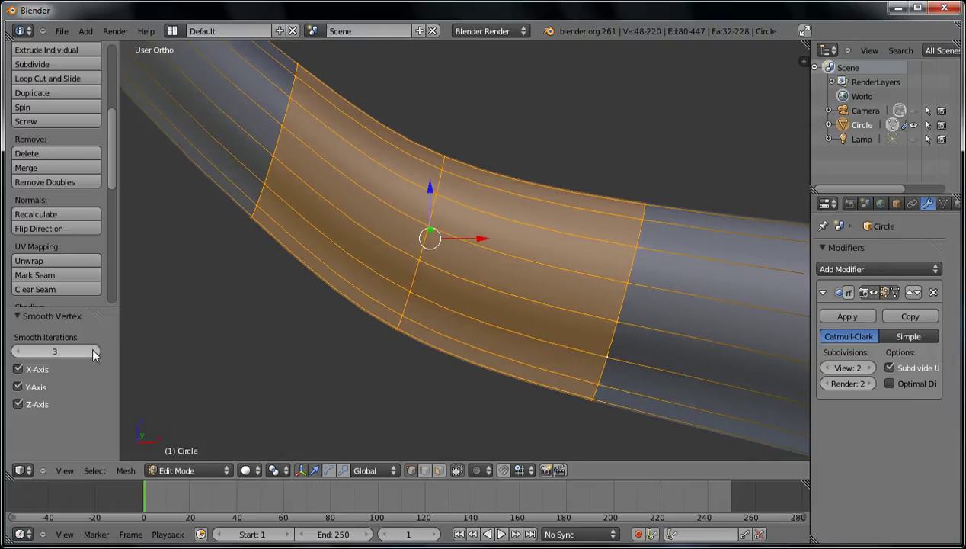
scroll(335, 321, "down", 6)
middle_click_drag(439, 337, 410, 305)
key("a")
Select four adjacent faces on the side of the branch's bend and delete them to open a hole
scroll(507, 305, "up", 6)
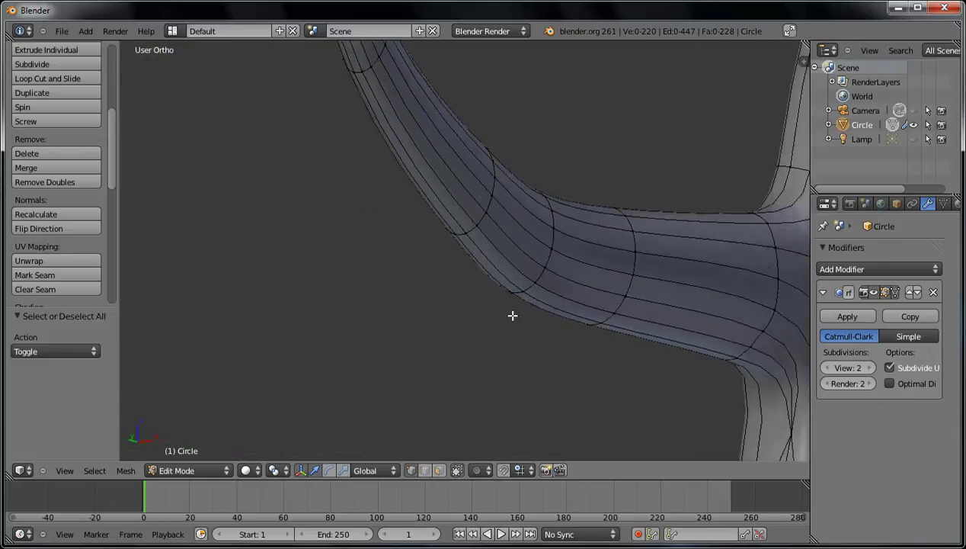
middle_click_drag(587, 257, 434, 262, "shift")
middle_click_drag(429, 306, 474, 303, "shift")
scroll(473, 303, "up", 2)
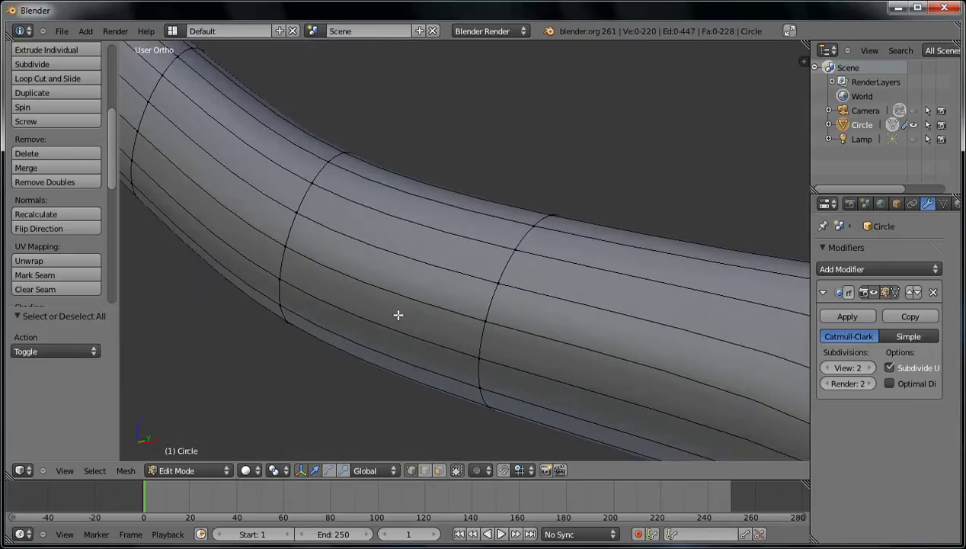
middle_click_drag(402, 318, 419, 318)
left_click(440, 470)
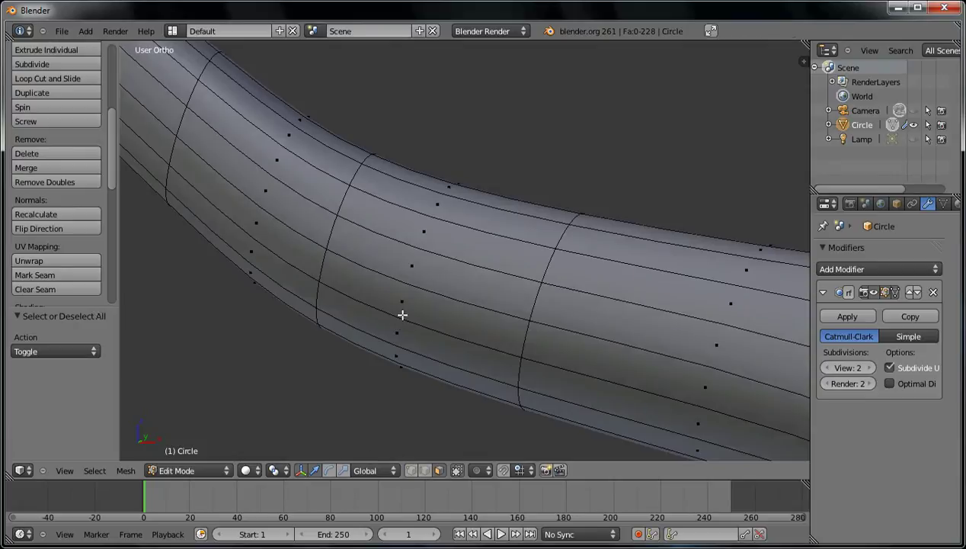
right_click(398, 330)
right_click(404, 301, "shift")
right_click(418, 272, "shift")
scroll(404, 270, "down", 4)
middle_click_drag(401, 270, 426, 266)
right_click(468, 252, "ctrl")
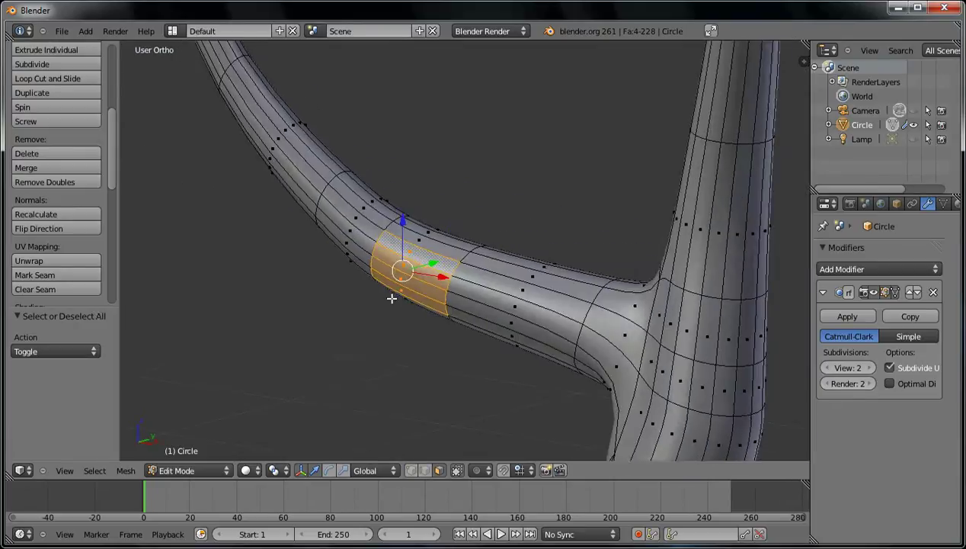
scroll(345, 268, "down", 5)
scroll(425, 276, "up", 5)
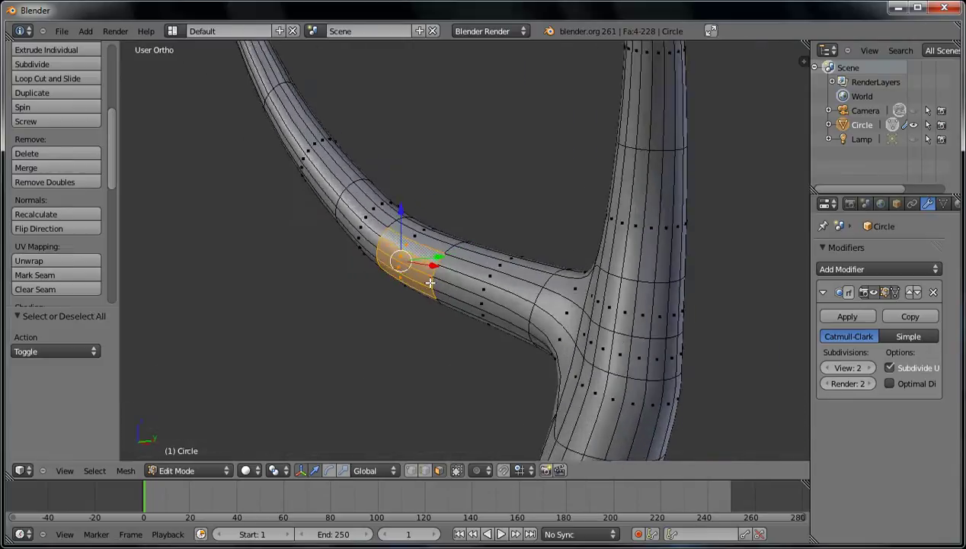
scroll(368, 296, "down", 1)
key("x")
left_click(404, 294)
scroll(399, 334, "up", 3)
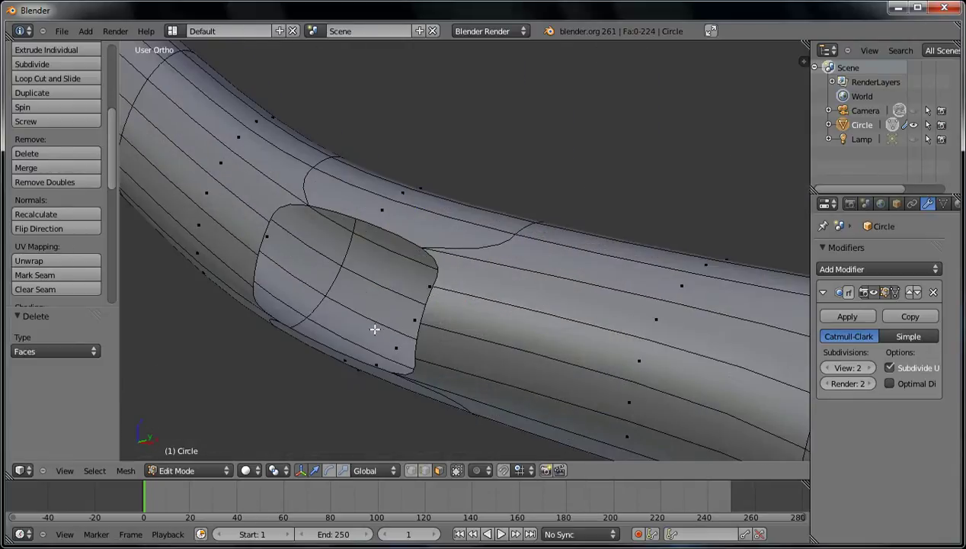
Select the hole's border loop and extrude it outward about 0.35 along negative Y as a side-branch stub
scroll(427, 358, "up", 4, "ctrl")
right_click(528, 329, "alt")
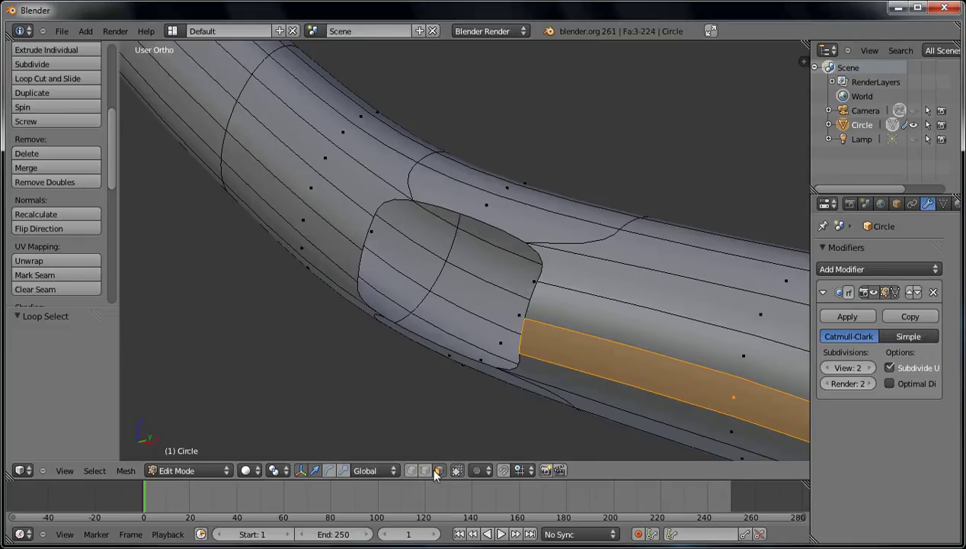
right_click(521, 331, "alt+shift")
scroll(567, 286, "down", 3)
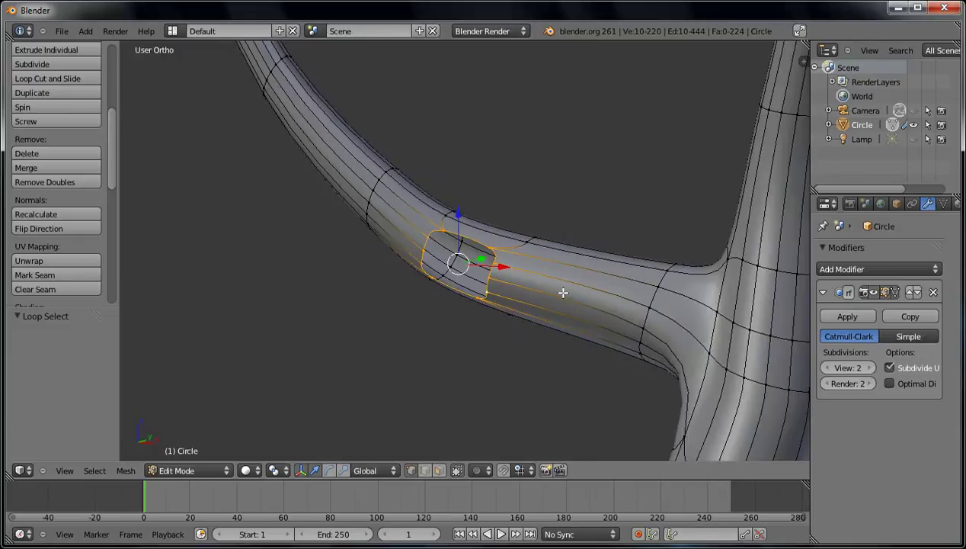
middle_click_drag(521, 279, 441, 332)
key("e")
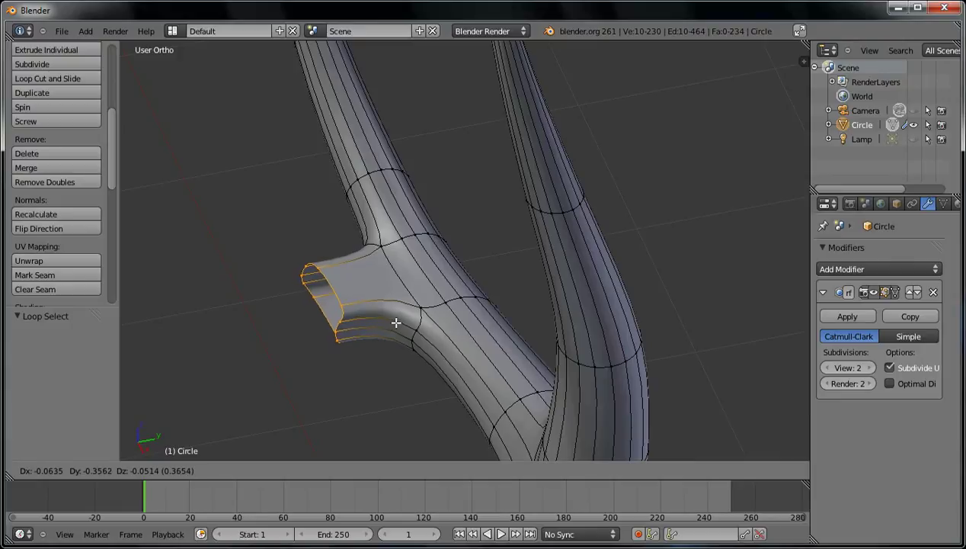
left_click(397, 320)
Round the stub's open rim with LoopTools Circle and scale it to about 0.72
middle_click_drag(267, 358, 392, 326)
scroll(509, 365, "up", 4)
middle_click_drag(509, 364, 572, 258, "shift")
middle_click_drag(472, 361, 492, 327)
key("w")
mouse_move(516, 145)
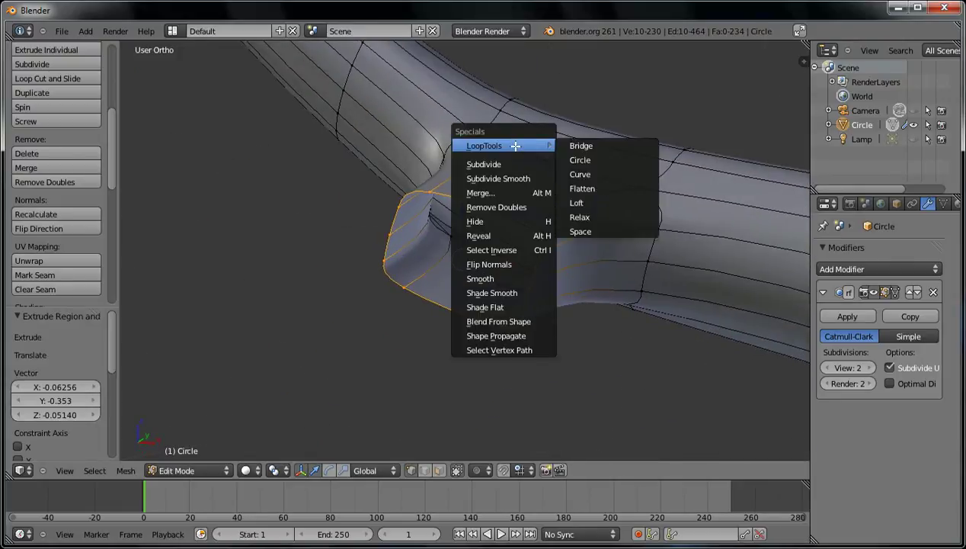
left_click(585, 162)
middle_click_drag(465, 286, 655, 192)
middle_click_drag(631, 296, 396, 252)
scroll(432, 246, "down", 5)
key("s")
left_click(538, 212)
In top view, extrude the stub again at an angle, rotate its end, and scale it by about 0.72 and 0.83
middle_click_drag(538, 212, 557, 334)
key("KP_7")
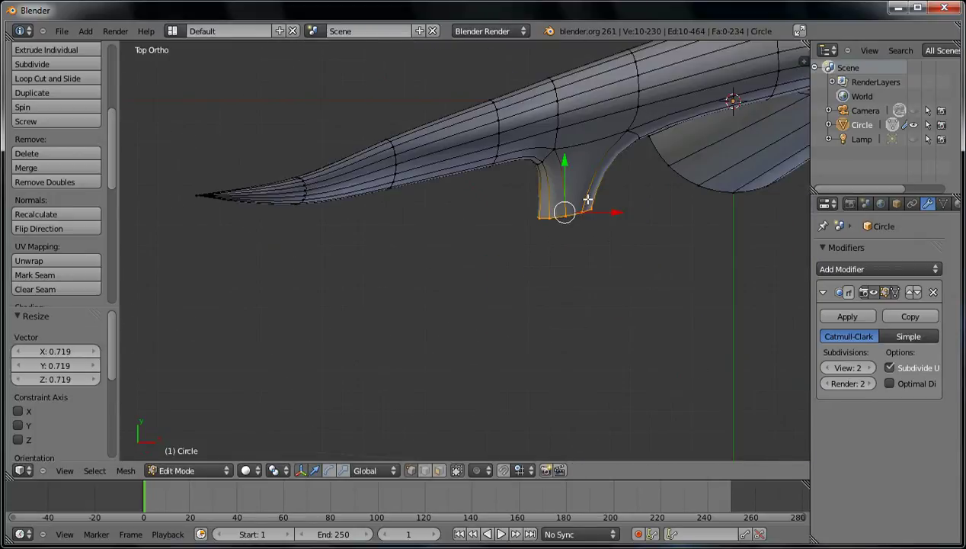
middle_click_drag(596, 259, 515, 203, "shift")
key("e")
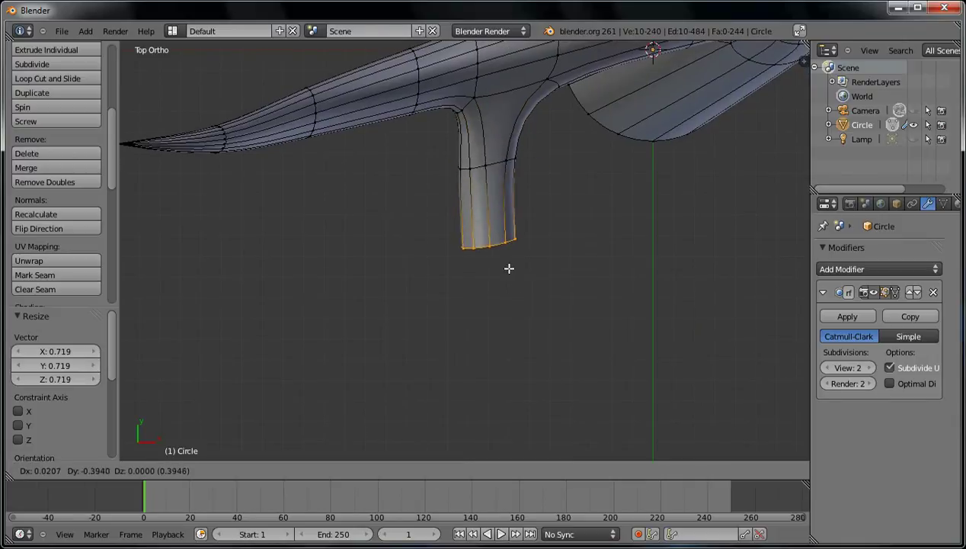
left_click(564, 286)
key("r")
left_click(724, 139)
key("s")
left_click(684, 177)
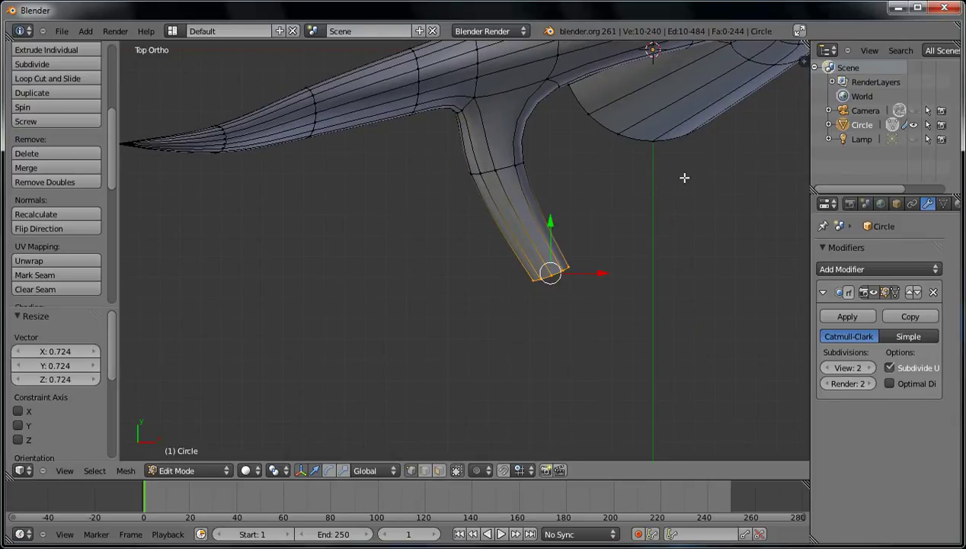
key("s")
left_click(662, 248)
Raise the side branch's end ring in front view, and rotate and reposition it to follow an upward curve
key("KP_1")
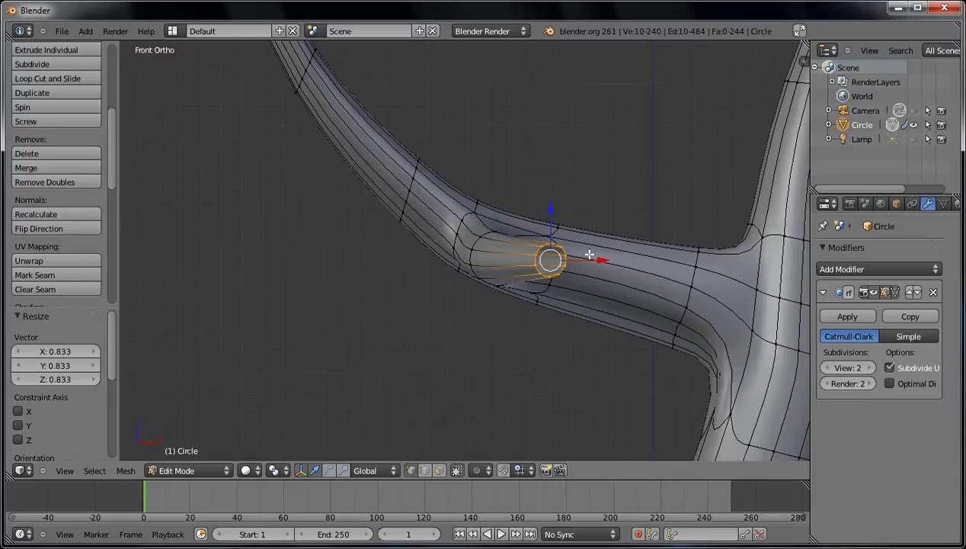
left_click_drag(551, 223, 551, 171)
scroll(593, 180, "down", 3)
middle_click_drag(592, 180, 483, 238)
scroll(543, 260, "up", 4)
middle_click_drag(543, 261, 408, 215)
key("r")
left_click(534, 234)
key("g")
left_click(500, 215)
Extrude another side-branch segment outward, scale its end to about 0.7, and nudge it into position
key("e")
left_click(448, 204)
key("s")
left_click(496, 177)
key("g")
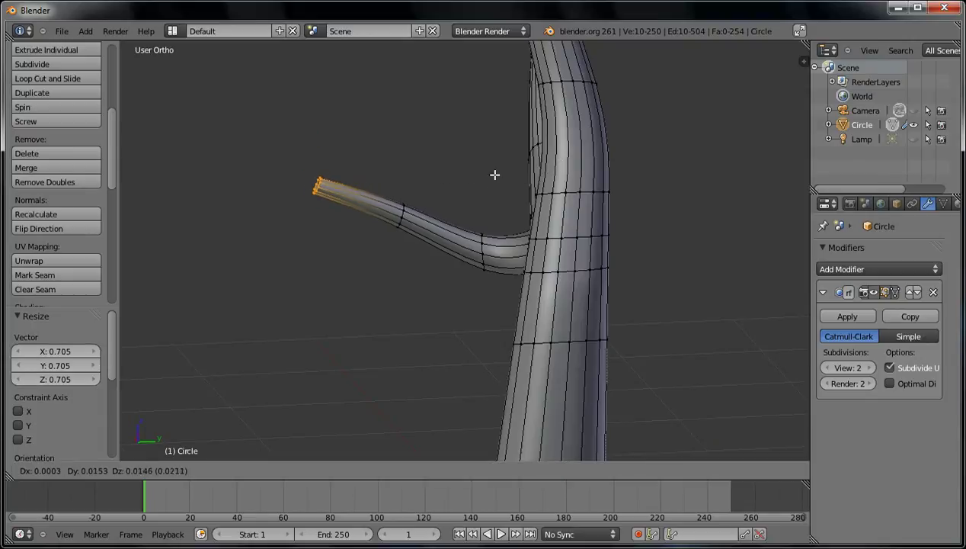
left_click(498, 170)
Merge the side branch's end ring at its center into a point and reposition that tip
key("alt+m")
left_click(497, 171)
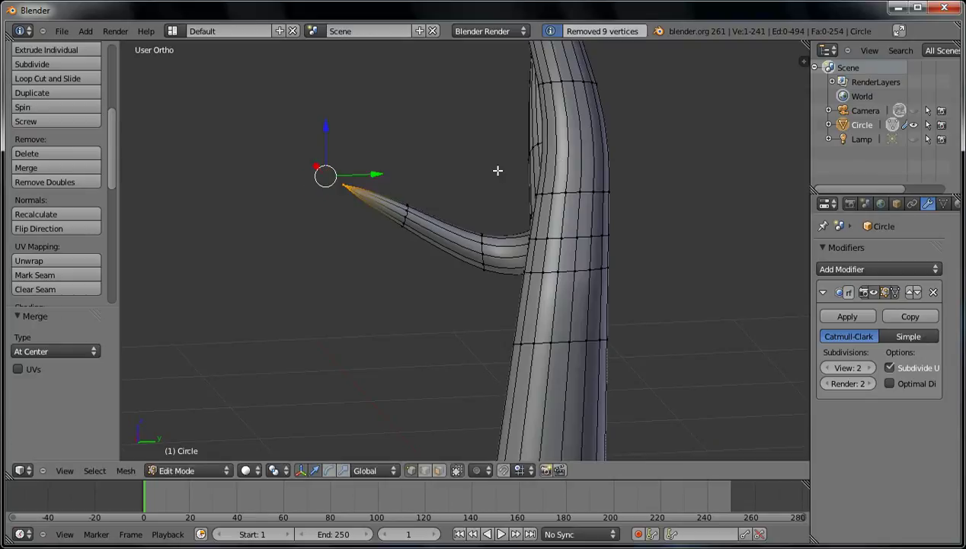
key("g")
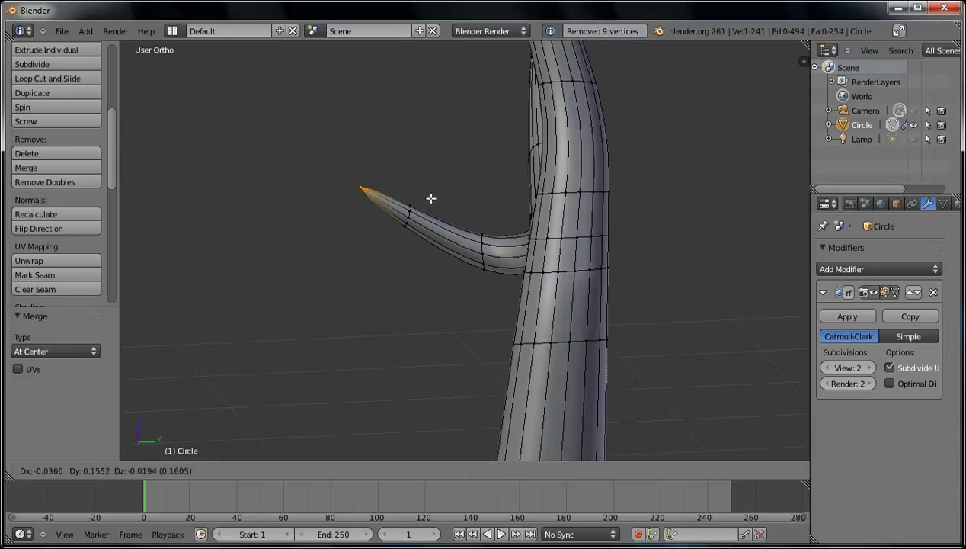
left_click(427, 196)
middle_click_drag(432, 198, 574, 204)
scroll(501, 294, "down", 4)
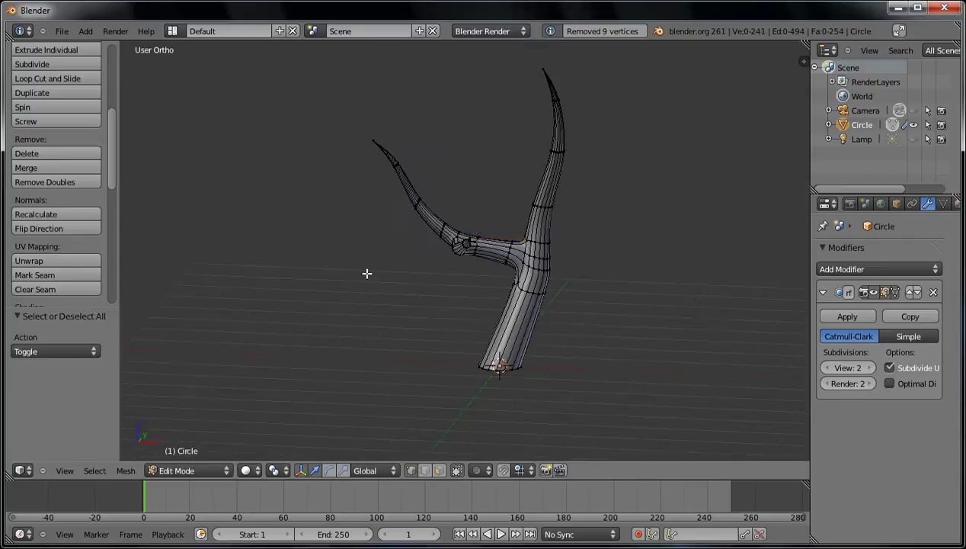
Inspect the subdivided trunk and branches in Object Mode from several angles
middle_click_drag(500, 294, 609, 270)
key("Tab")
scroll(455, 345, "up", 6)
scroll(556, 313, "down", 4)
middle_click_drag(455, 345, 526, 293)
scroll(457, 270, "down", 4)
scroll(517, 295, "up", 4)
middle_click_drag(423, 291, 348, 347)
scroll(488, 293, "down", 3)
middle_click_drag(553, 296, 430, 210)
scroll(564, 237, "up", 2)
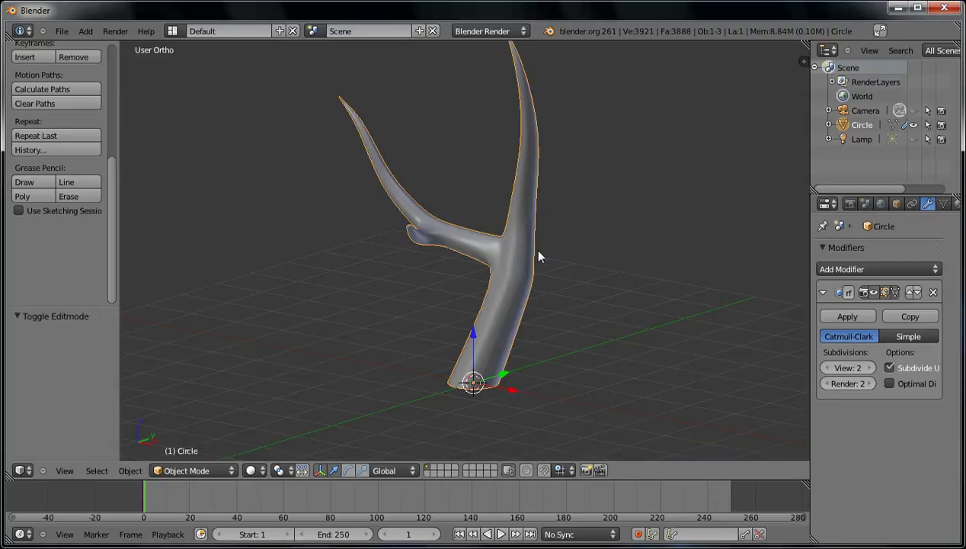
middle_click_drag(584, 192, 500, 237, "shift")
scroll(585, 263, "up", 2)
middle_click_drag(317, 249, 270, 252)
Add a loop cut to the segment below the curved branch's jagged upper ring and slide it up against that ring
key("Tab")
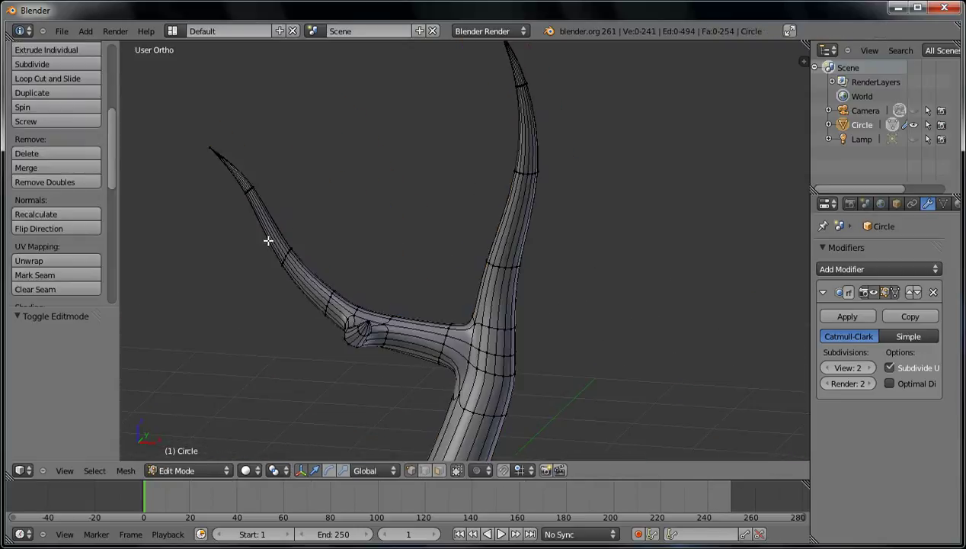
scroll(354, 234, "up", 4)
mouse_move(354, 234)
middle_mouse_down()
mouse_move(561, 276)
mouse_move(341, 242)
middle_mouse_up()
key("ctrl+r")
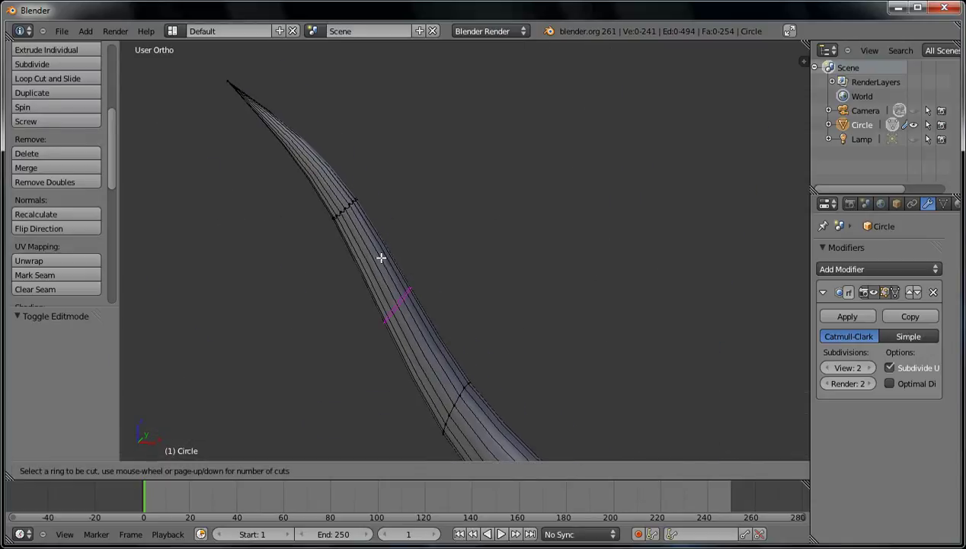
left_click(382, 259)
left_click(280, 155)
middle_click_drag(281, 155, 445, 388)
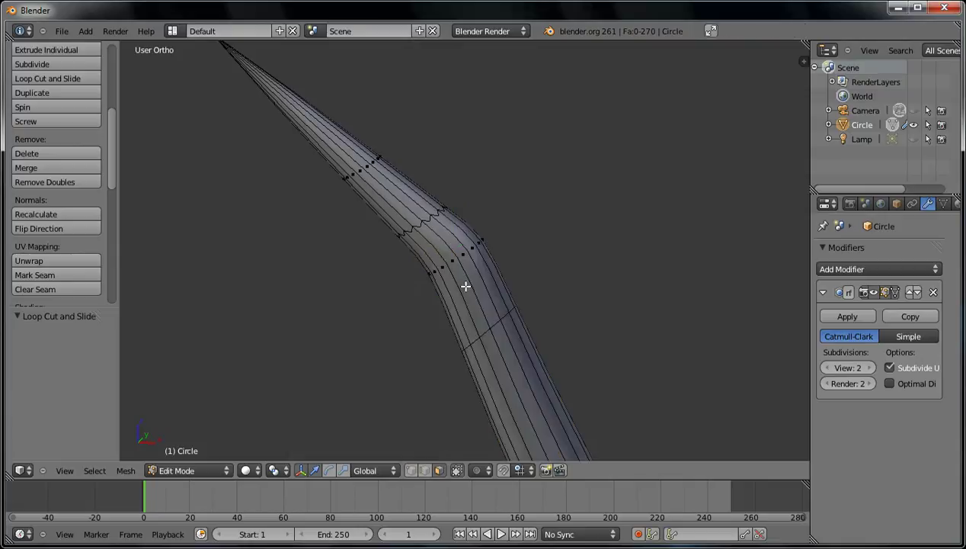
Try deleting three faces just below the jagged ring in face select mode, and undo the deletion
left_click(440, 470)
middle_click_drag(442, 463, 468, 281)
right_click(484, 247, "alt")
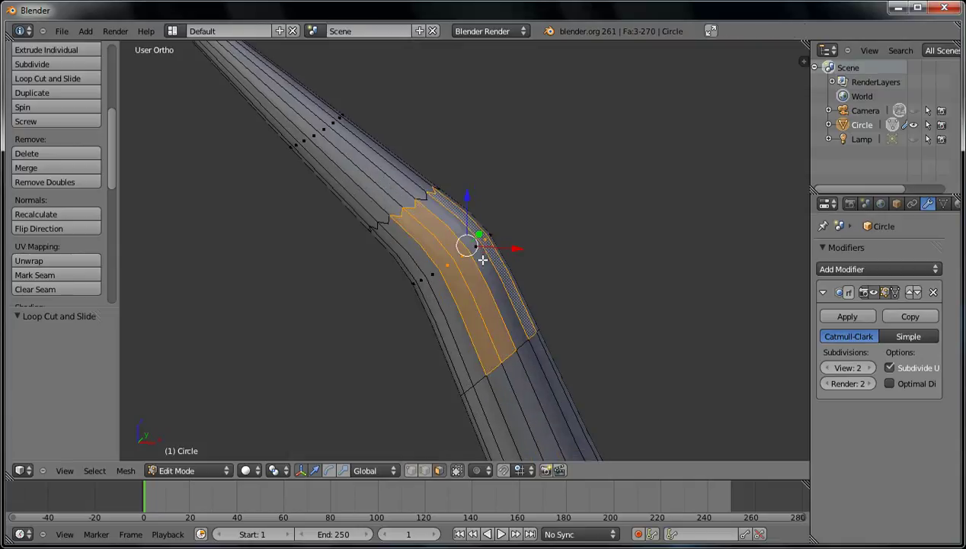
right_click(477, 255)
right_click(461, 266, "shift")
right_click(455, 273, "shift")
key("x")
left_click(464, 272)
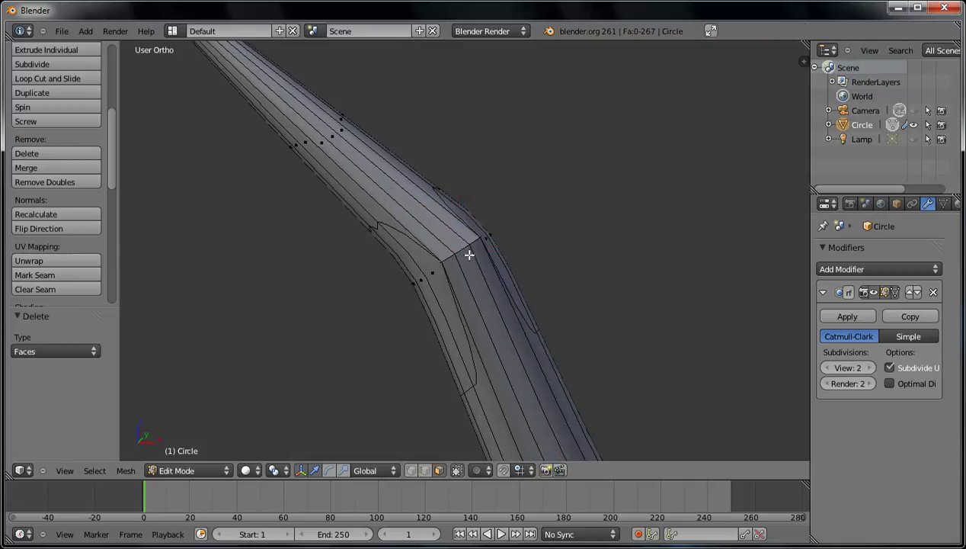
key("ctrl+z")
Select the whole mesh and remove its doubled vertices with a merge threshold of 0.00010
middle_click_drag(510, 262, 482, 270)
middle_click_drag(371, 337, 546, 261, "shift")
key("a")
middle_click_drag(359, 316, 406, 264)
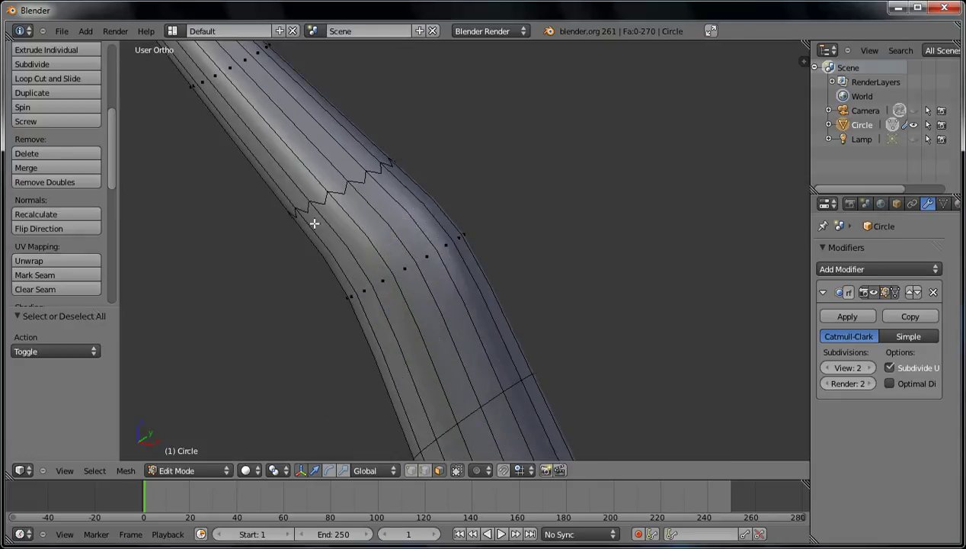
middle_click_drag(321, 216, 475, 261)
key("a")
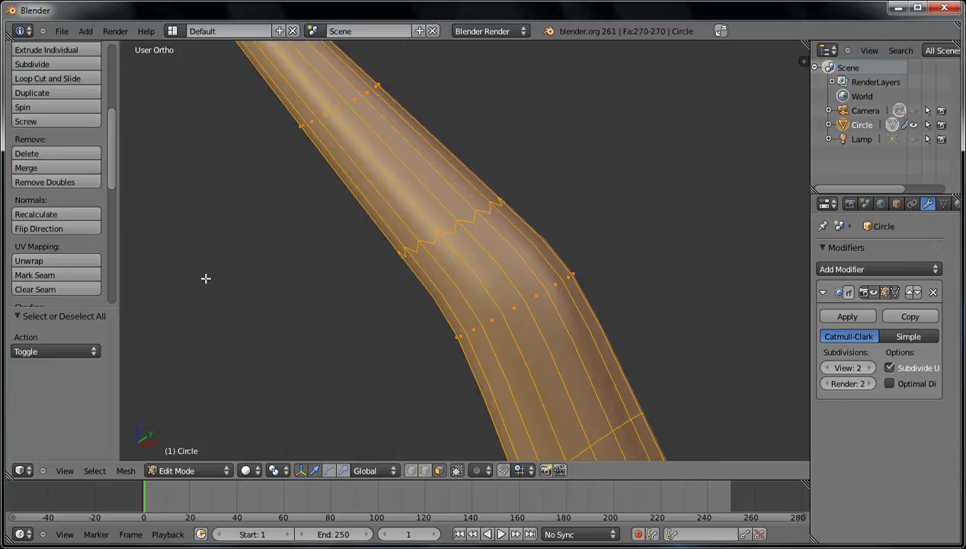
left_click(75, 182)
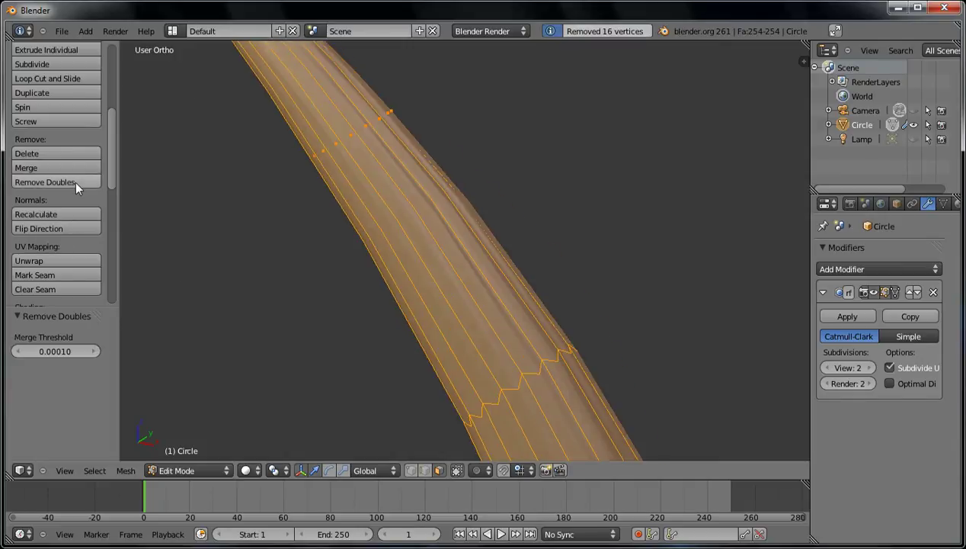
Remove doubles once more on the whole mesh and recalculate its normals to face outside
middle_click_drag(479, 221, 504, 279)
key("a")
scroll(484, 310, "down", 4)
key("a")
left_click(72, 183)
scroll(434, 250, "down", 5)
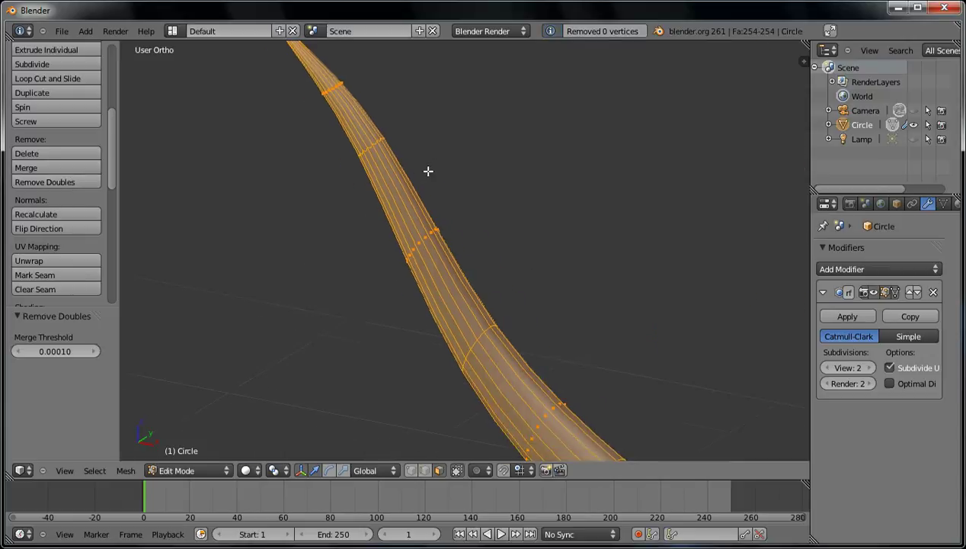
scroll(505, 331, "up", 10)
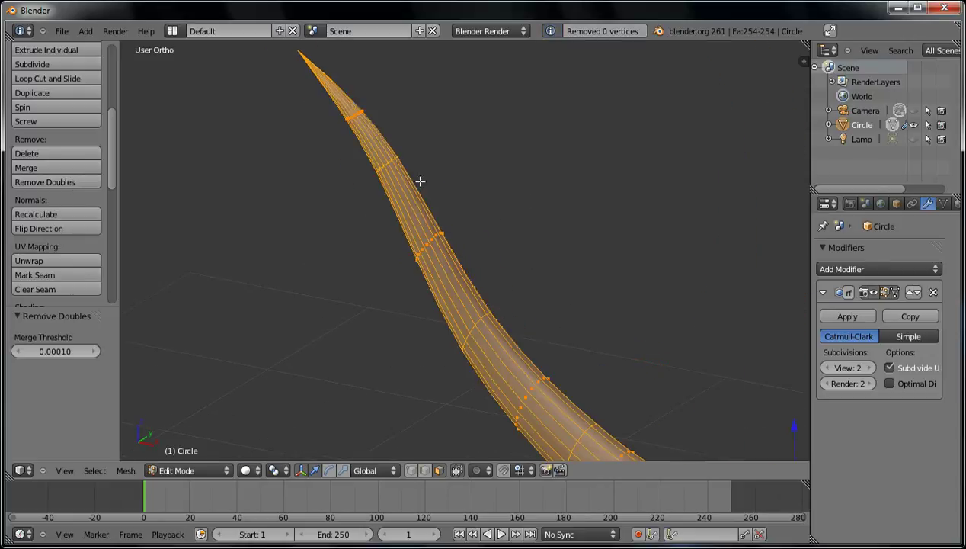
left_click(71, 214)
scroll(427, 242, "down", 6)
scroll(434, 128, "up", 3)
scroll(434, 129, "up", 2)
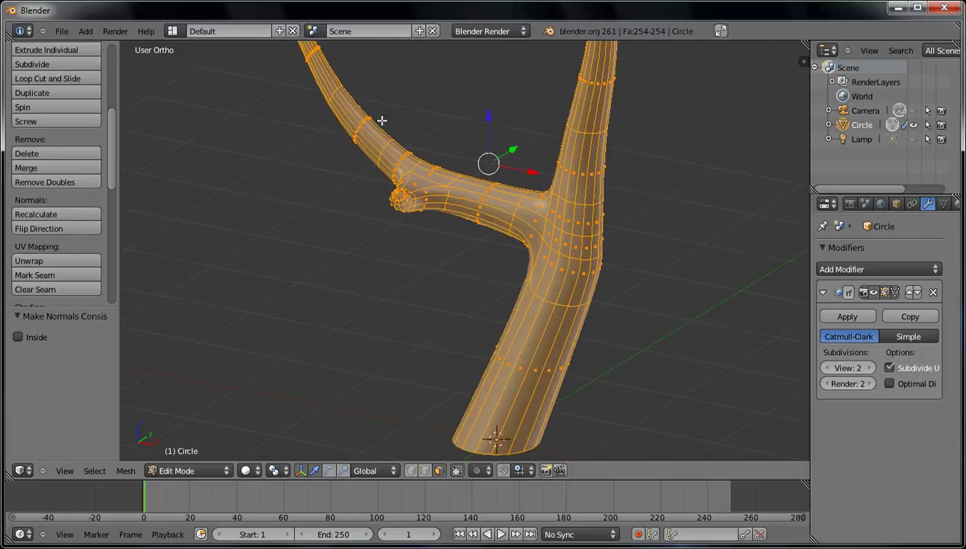
Clear the selection and examine the upper branch's surface in Object Mode and its wire mesh in Edit Mode
key("a")
scroll(610, 291, "up", 8)
scroll(525, 352, "up", 7)
middle_click_drag(560, 269, 393, 197, "shift")
middle_click_drag(463, 250, 446, 261)
key("Tab")
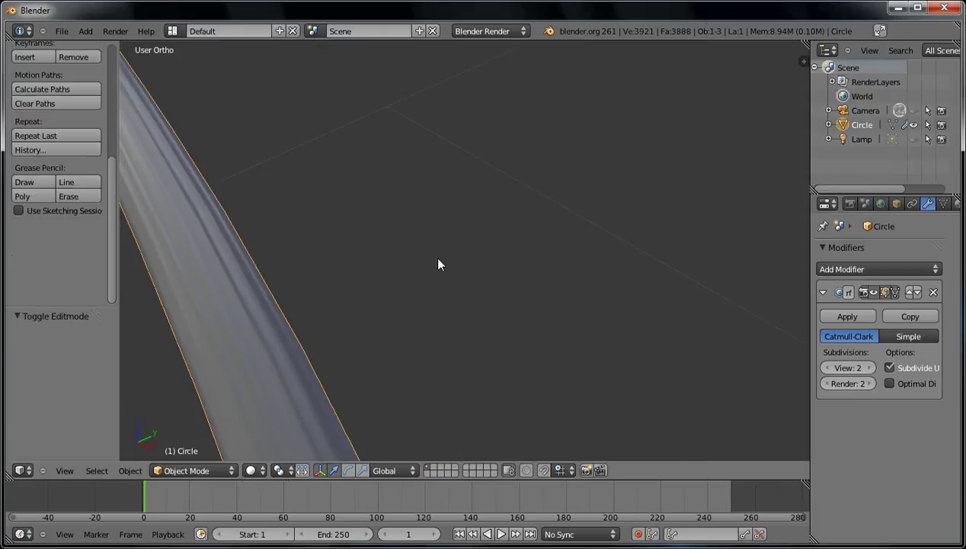
scroll(384, 320, "down", 4)
key("Tab")
scroll(375, 291, "up", 3)
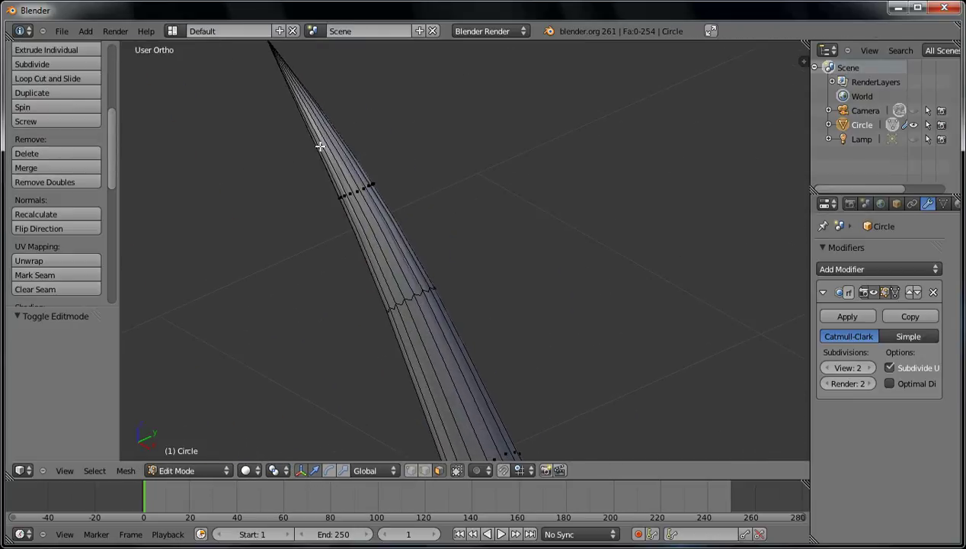
Select the curved branch's tip section in vertex mode and smooth its vertices with 8 iterations
scroll(404, 243, "down", 2)
key("b")
left_click_drag(301, 94, 455, 260)
key("a")
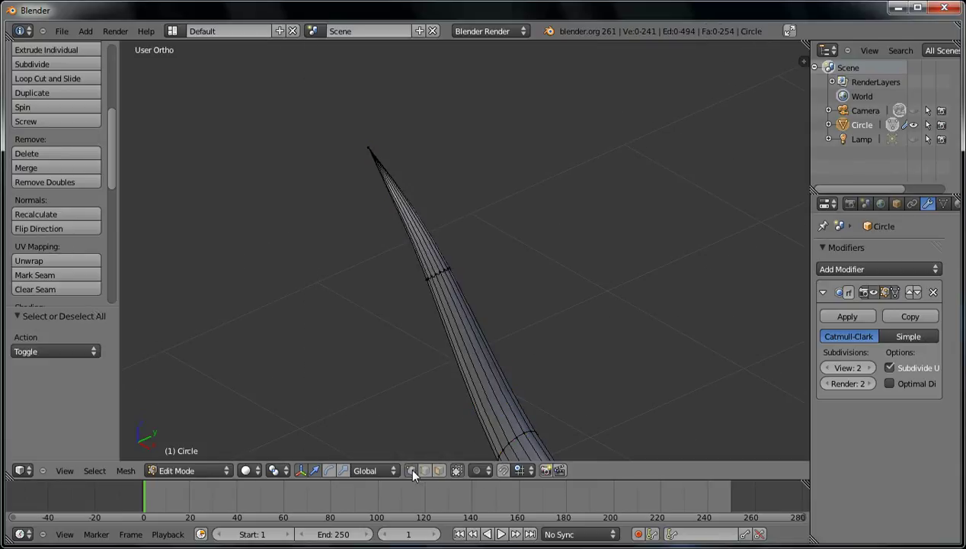
left_click_drag(282, 74, 482, 306)
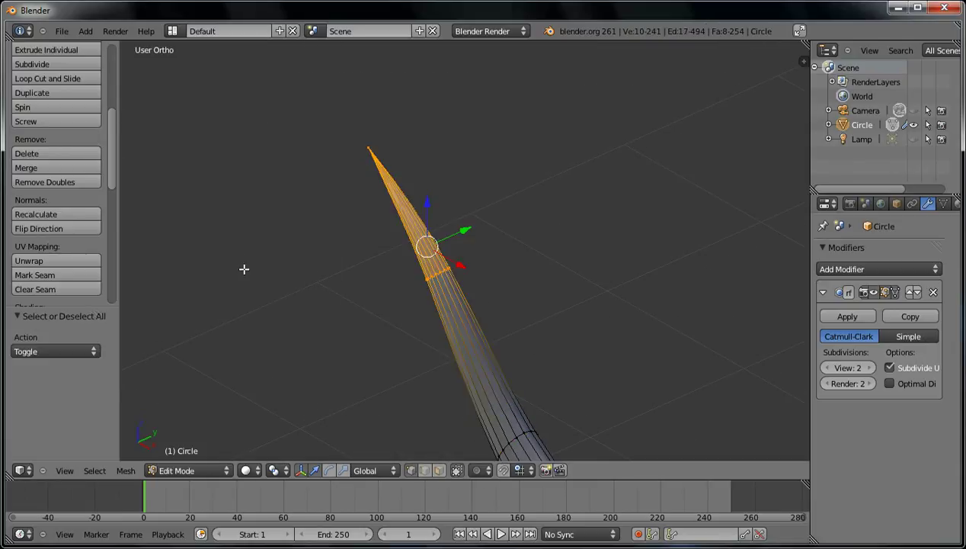
key("w")
left_click(322, 390)
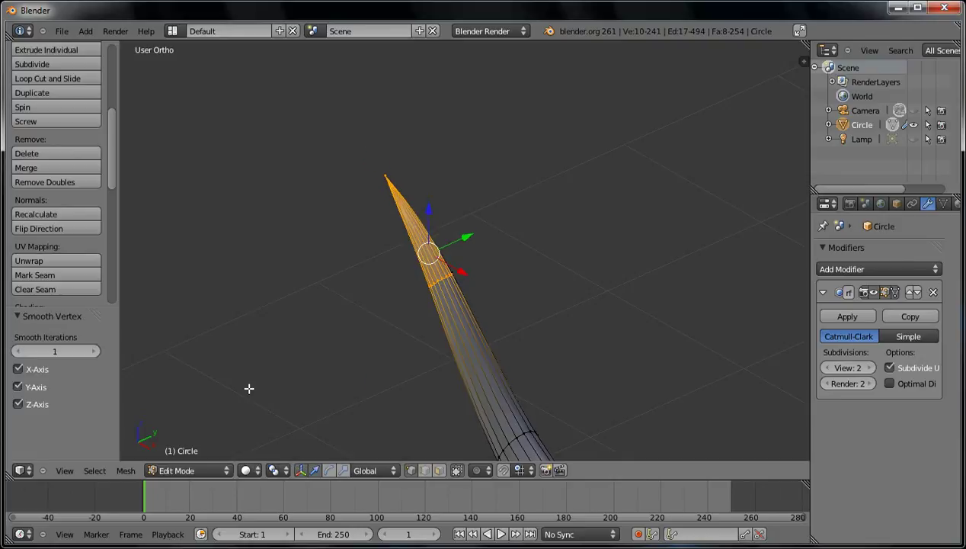
left_click(93, 352)
left_click(94, 352)
left_click(94, 351)
left_click(94, 352)
left_click(94, 352)
left_click(94, 351)
left_click(93, 351)
Undo the smoothing of the branch's tip section and clear the selection
middle_click_drag(482, 339, 551, 267)
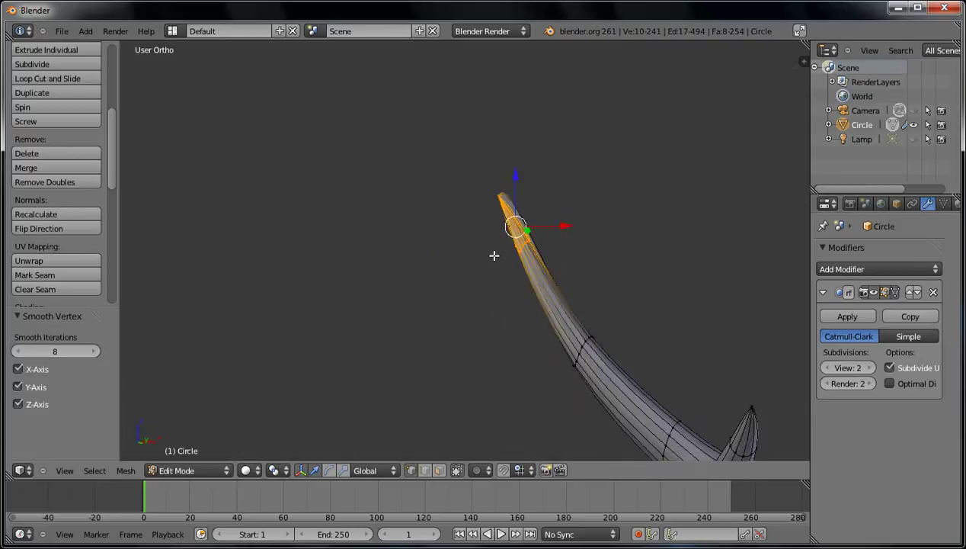
scroll(551, 267, "up", 6)
middle_click_drag(629, 265, 553, 244)
key("a")
scroll(556, 253, "down", 3)
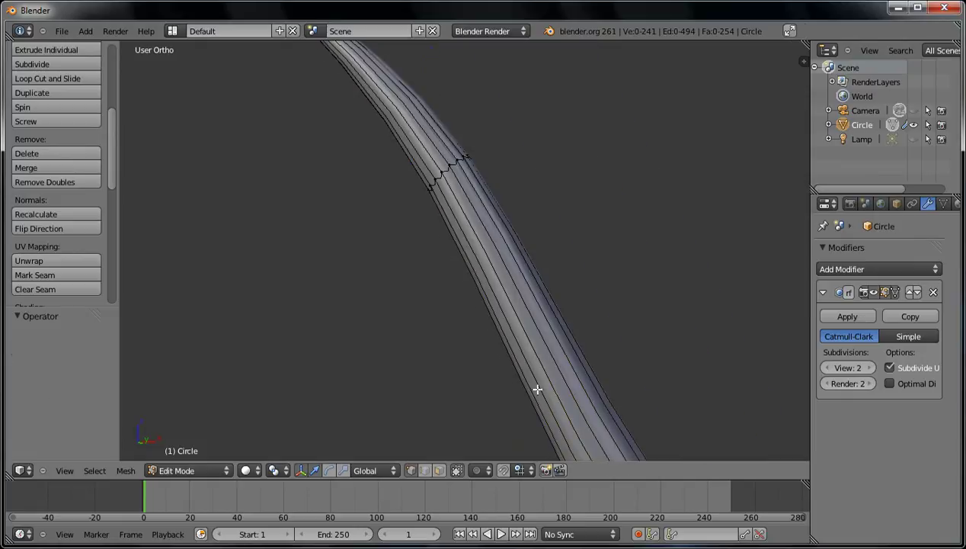
Allow selection of hidden vertices and delete the vertices of the branch's tip point and jagged upper ring
scroll(557, 254, "down", 1)
left_click(457, 470)
scroll(370, 113, "down", 3)
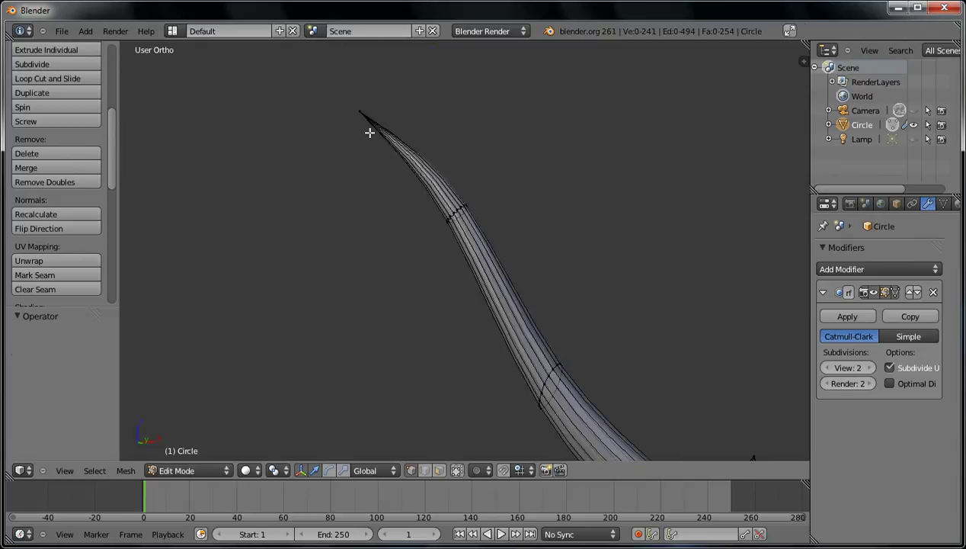
key("b")
left_click_drag(298, 61, 531, 279)
key("x")
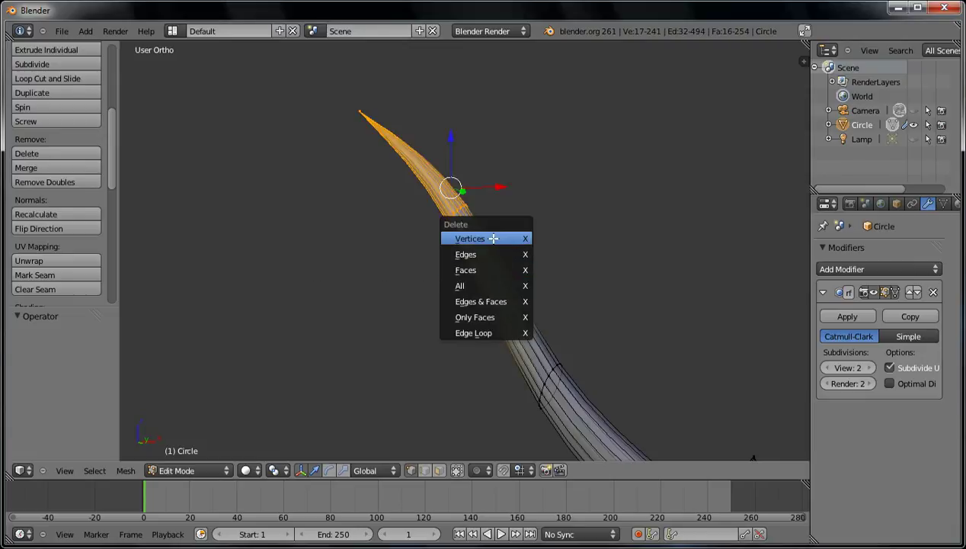
left_click(491, 237)
Extrude the branch's open end ring along its curve, rotate the new end, and extrude a second segment from it
key("b")
left_click_drag(449, 325, 584, 455)
key("e")
left_click(477, 307)
key("r")
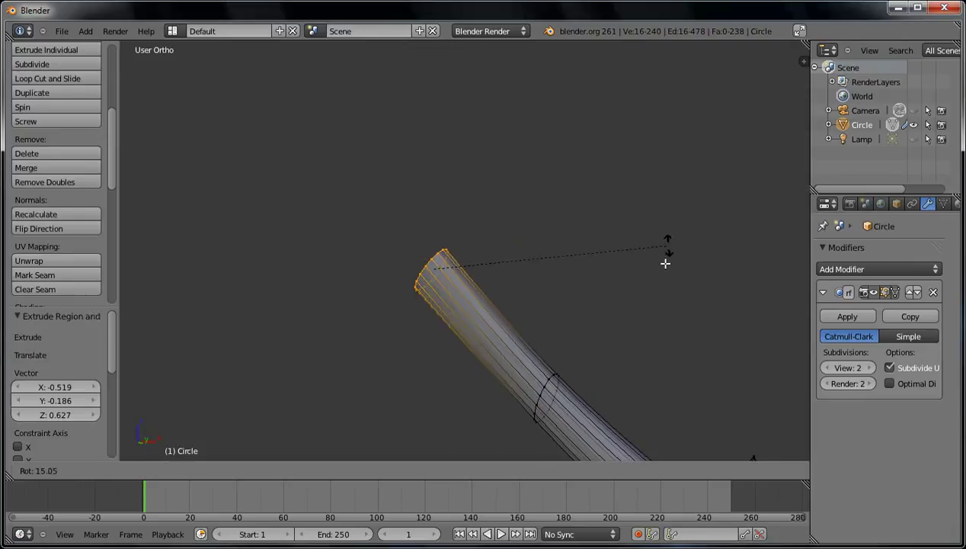
left_click(705, 343)
key("e")
left_click(632, 233)
key("a")
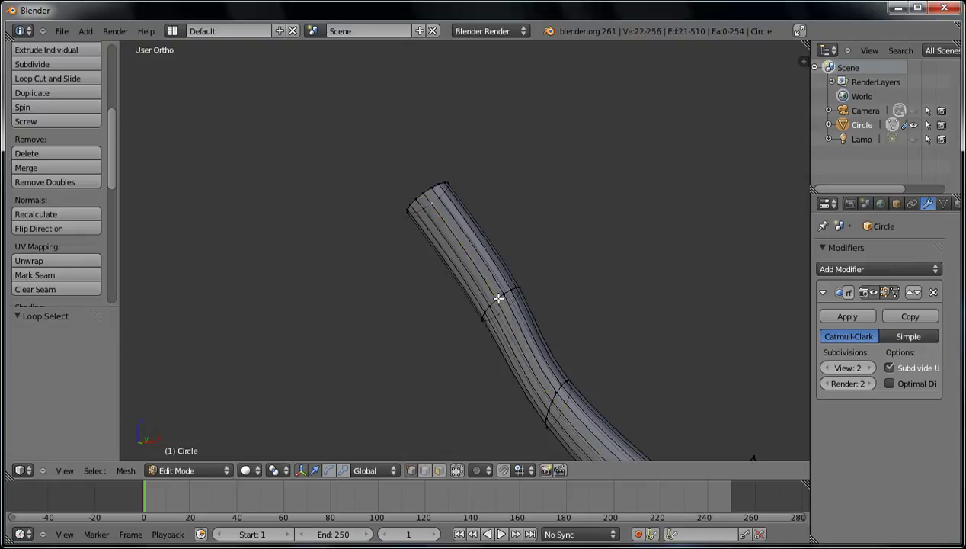
Scale the ring between the two new branch segments to about 0.53
right_click(504, 301, "alt")
scroll(509, 304, "up", 3)
key("s")
left_click(602, 280)
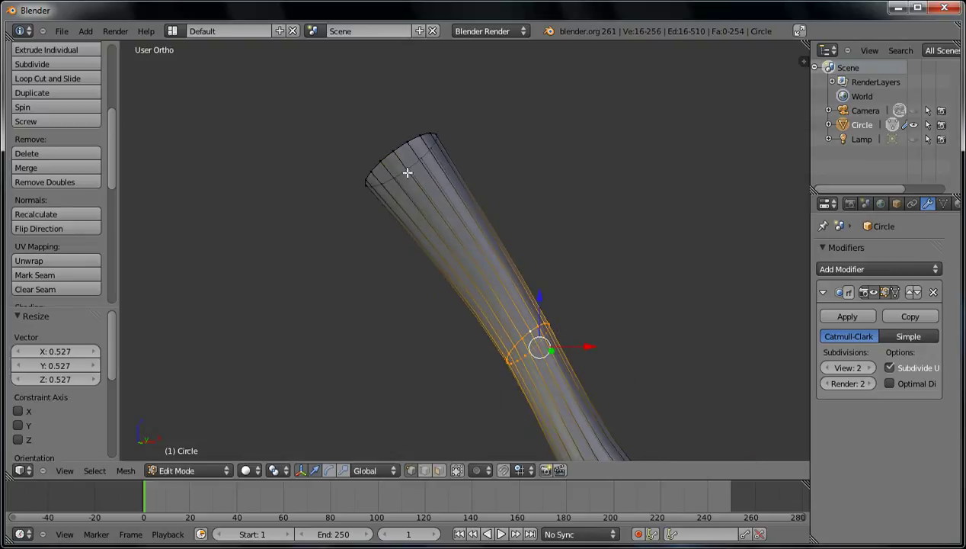
Merge the branch's open end ring at its center into a point and move the tip into place
right_click(389, 138, "alt")
key("alt+m")
left_click(452, 143)
key("g")
left_click(522, 280)
Examine the rebuilt branch tip in Object Mode and Edit Mode from several angles
key("Tab")
middle_click_drag(573, 379, 523, 278, "shift")
middle_click_drag(469, 231, 391, 240)
scroll(391, 240, "down", 4)
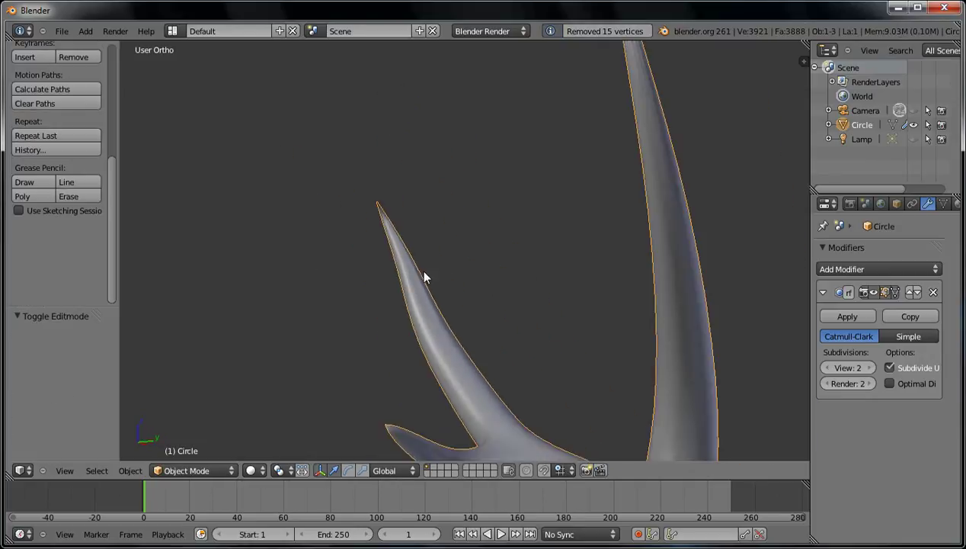
key("Tab")
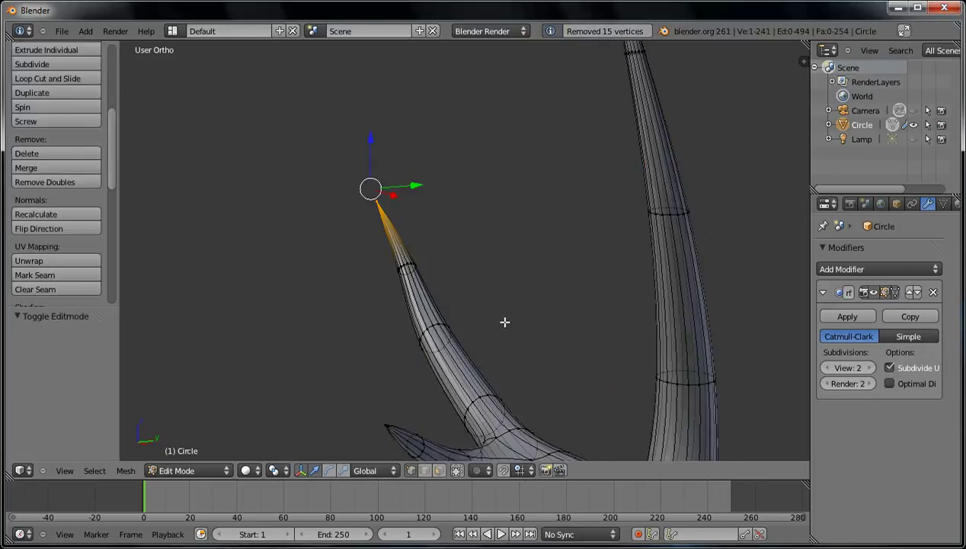
left_click(896, 294)
left_click(896, 293)
key("Tab")
middle_click_drag(475, 330, 517, 295)
In front view, raise the trunk's bottom ring about 0.46 and extrude a new base section back down to ground level
key("KP_1")
scroll(580, 367, "up", 3)
key("Tab")
scroll(586, 300, "up", 2)
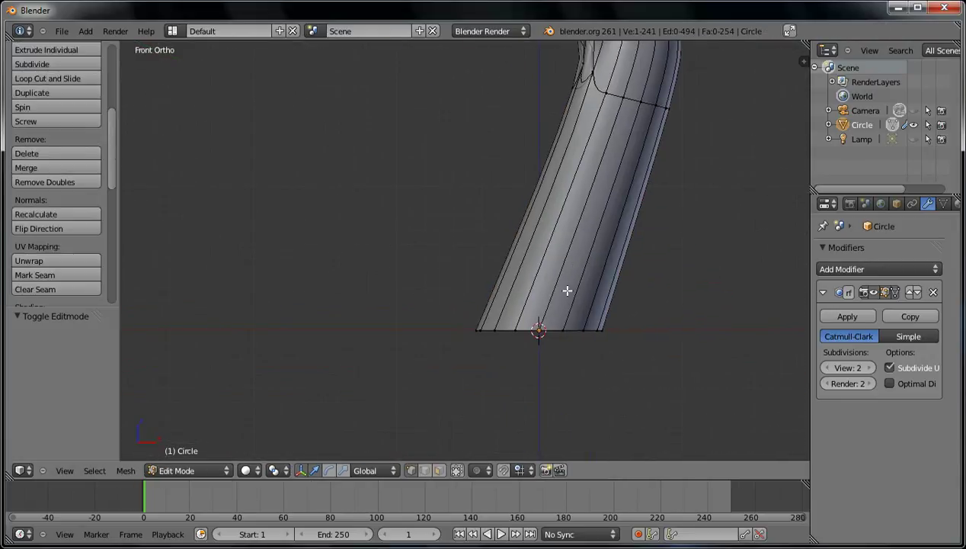
key("a")
key("a")
key("b")
left_click_drag(442, 319, 642, 424)
key("e")
left_click(641, 355)
key("g")
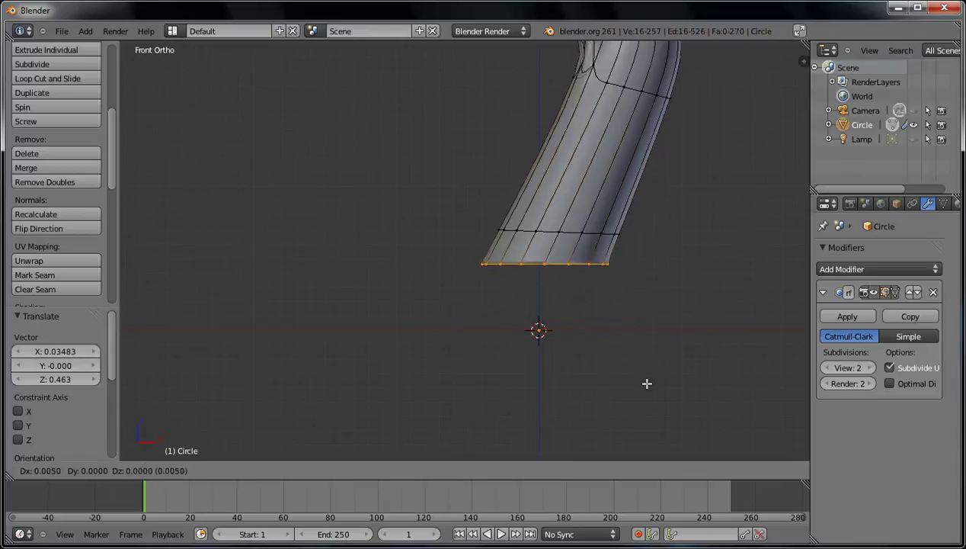
left_click(650, 415)
Scale the trunk's bottom ring by about 2.14 and enlarge it slightly more to flare the base
key("s")
left_click(774, 395)
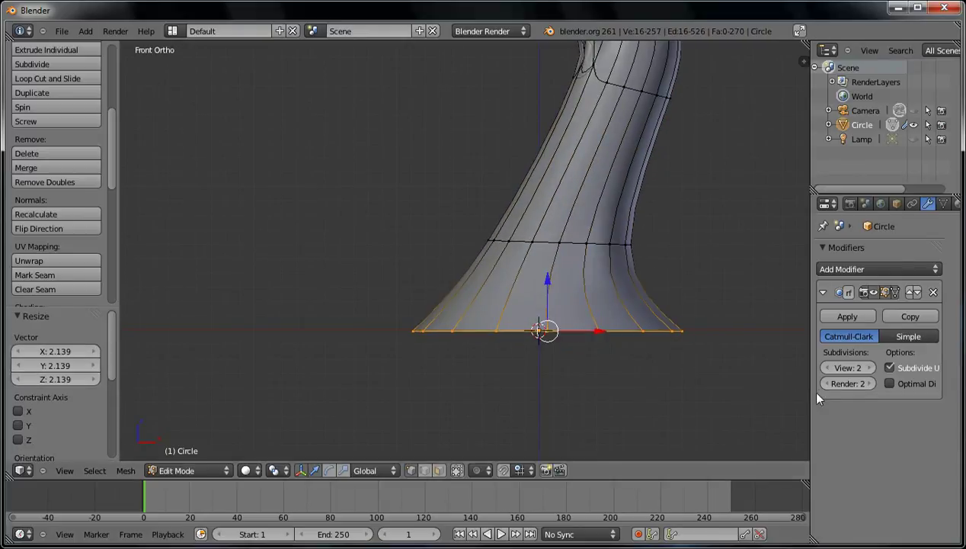
key("s")
left_click(647, 352)
Select a lengthwise edge on the trunk's flared base and set proportional editing to Connected
middle_click_drag(647, 352, 537, 368)
right_click(503, 286)
left_click_drag(498, 331, 466, 342)
key("ctrl+z")
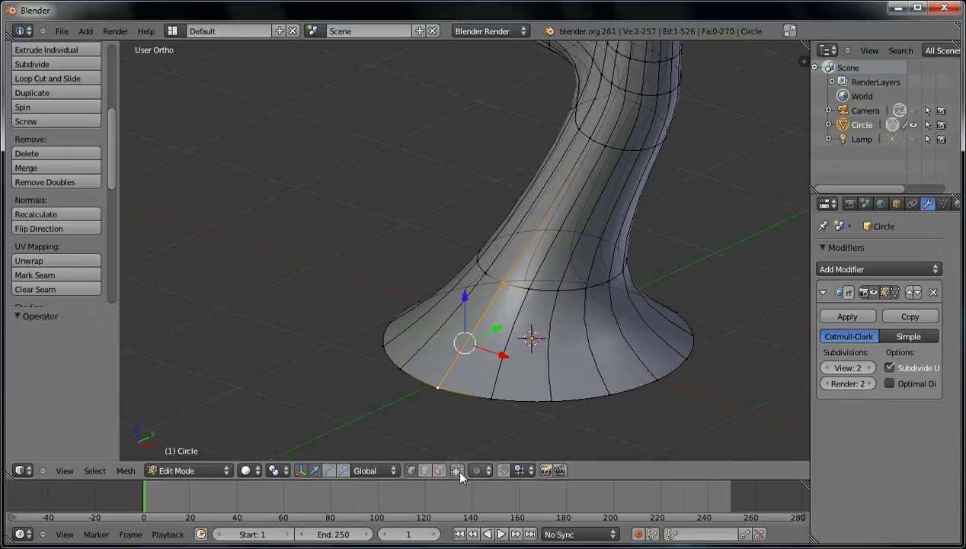
left_click(477, 471)
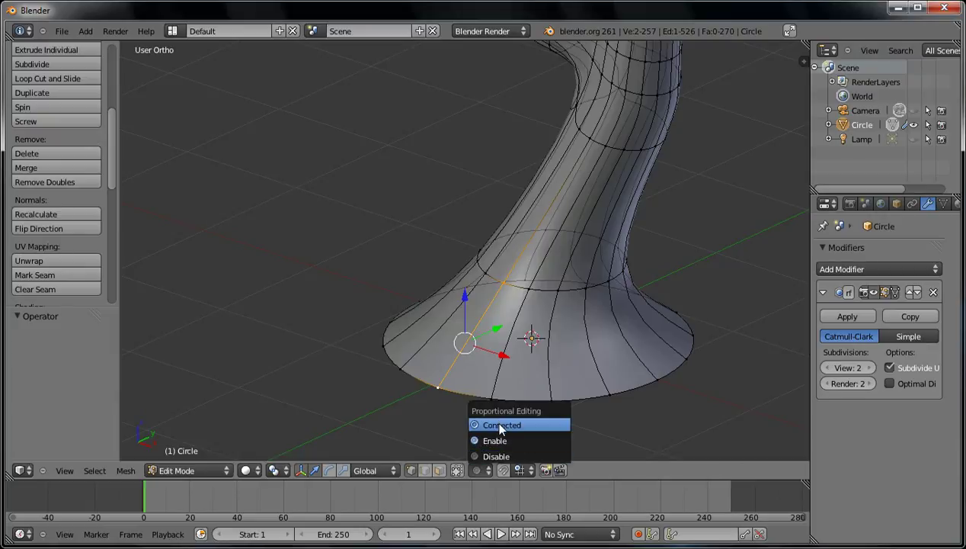
left_click(500, 426)
Move the selected base edge about -0.433 along Y with a reduced proportional editing radius to start a root
key("g")
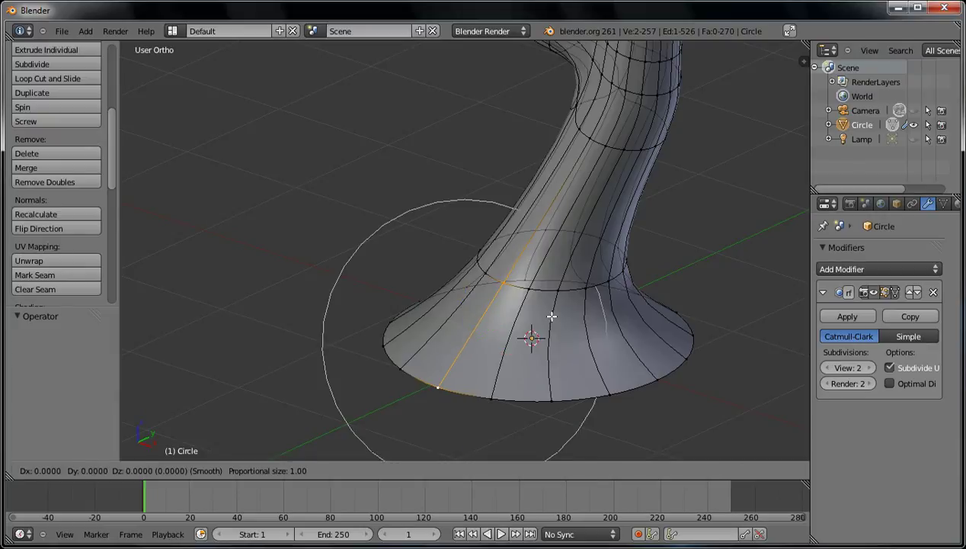
key("y")
scroll(506, 332, "up", 2)
scroll(506, 332, "up", 3)
scroll(505, 331, "down", 8)
scroll(507, 328, "up", 9)
scroll(508, 328, "down", 2)
left_click(508, 328)
Pull the same base edge outward in negative X with a proportional size of 0.62 to extend the root
middle_click_drag(388, 306, 423, 347)
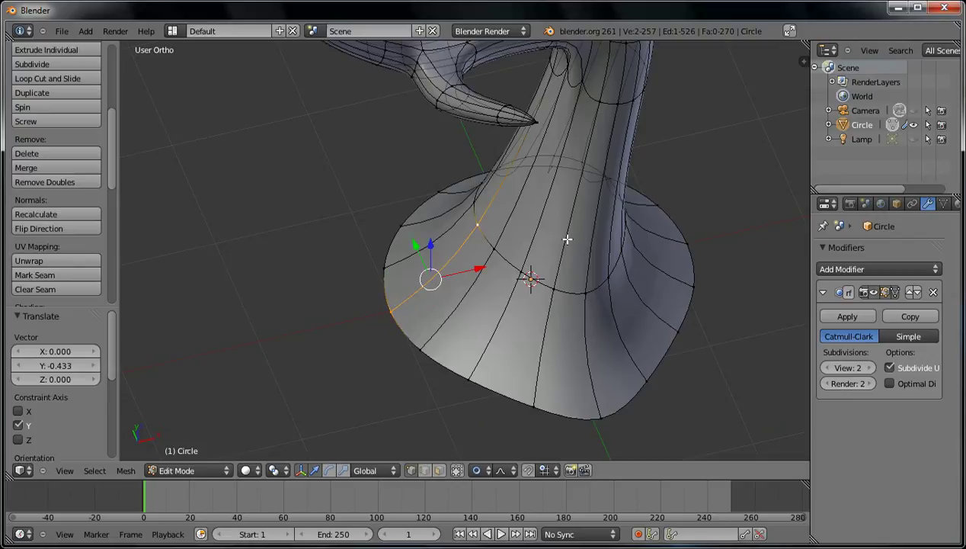
key("g")
key("x")
scroll(524, 244, "up", 2)
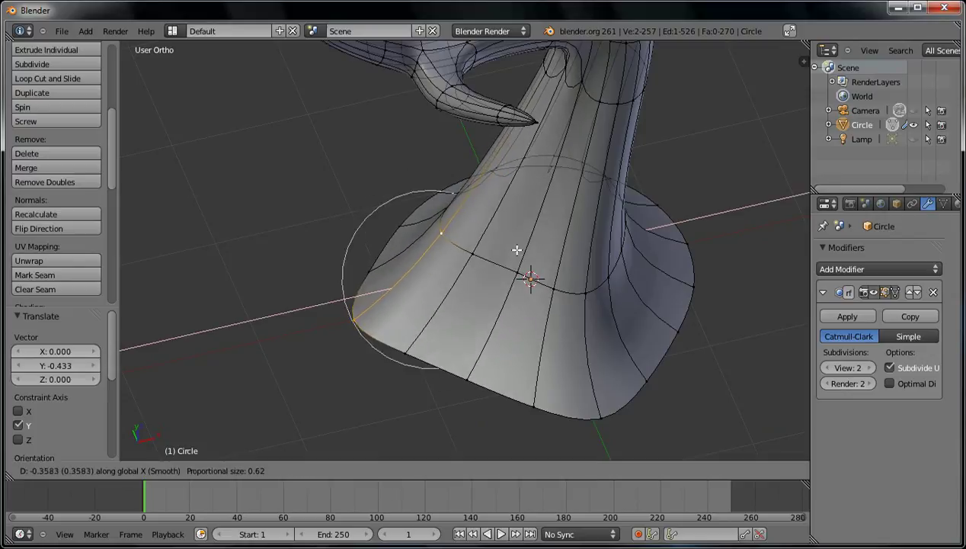
left_click(504, 254)
Pull another part of the flared base outward with proportional editing to form a second root, and clear the selection
middle_click_drag(504, 255, 604, 221)
key("a")
scroll(497, 336, "down", 4)
middle_click_drag(502, 336, 530, 355)
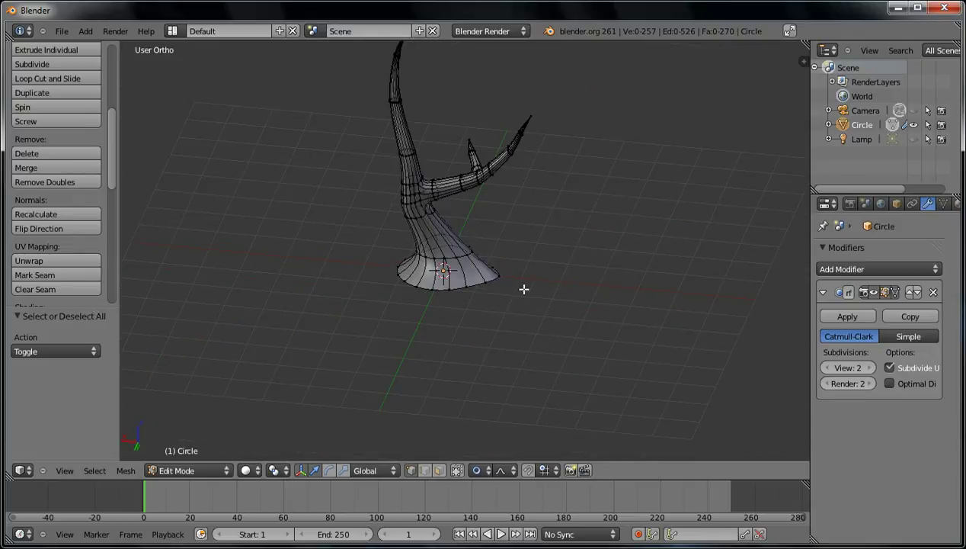
scroll(523, 289, "up", 5)
middle_click_drag(468, 309, 428, 291, "shift")
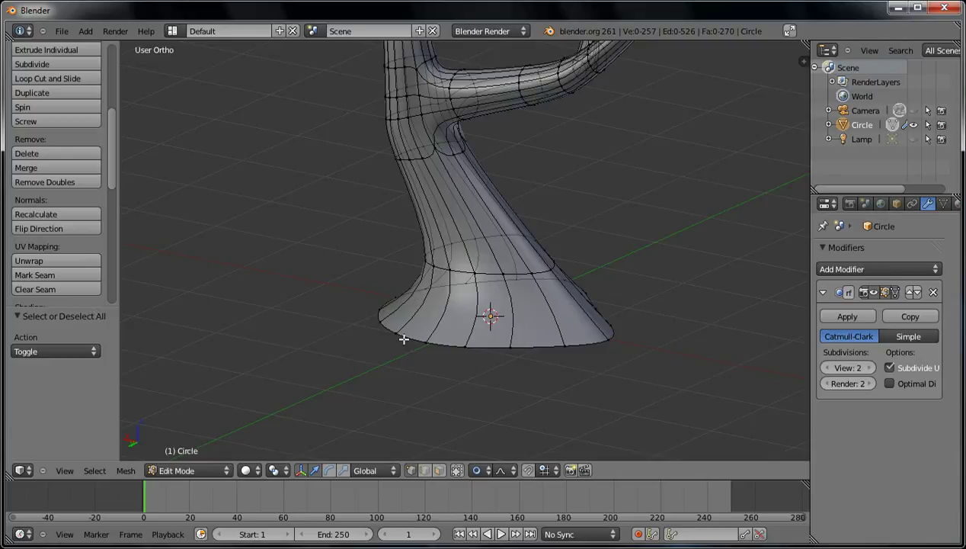
middle_click_drag(494, 303, 511, 321)
key("g")
left_click(470, 308)
key("a")
Move the base edge between the roots inward and up, about -0.314 X, -0.223 Y and 0.238 Z, with proportional size 0.75
scroll(517, 300, "down", 2)
scroll(471, 233, "down", 4)
scroll(469, 221, "up", 6)
key("g")
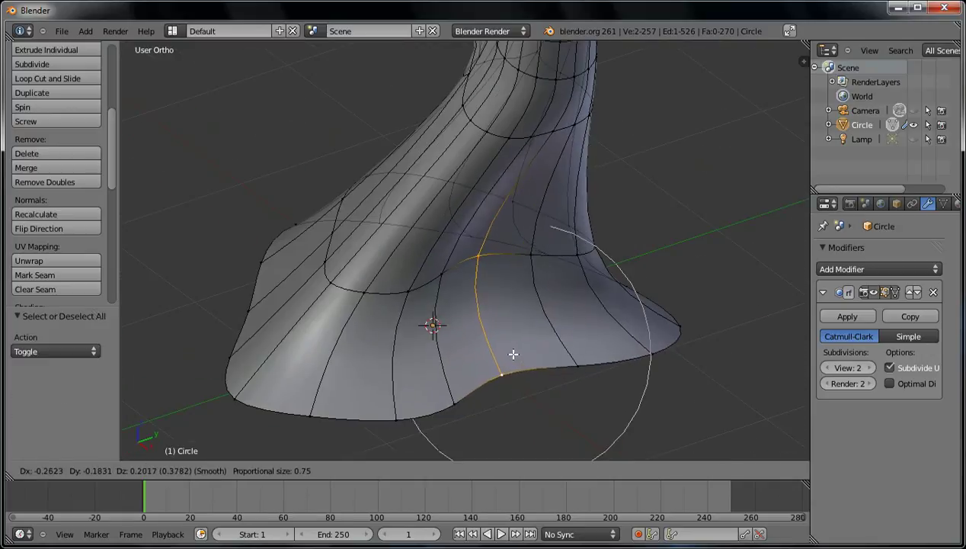
left_click(504, 349)
Examine the reshaped root base and the whole tree from several angles
scroll(455, 336, "down", 2)
middle_click_drag(455, 336, 491, 304)
middle_click_drag(573, 270, 603, 335, "shift")
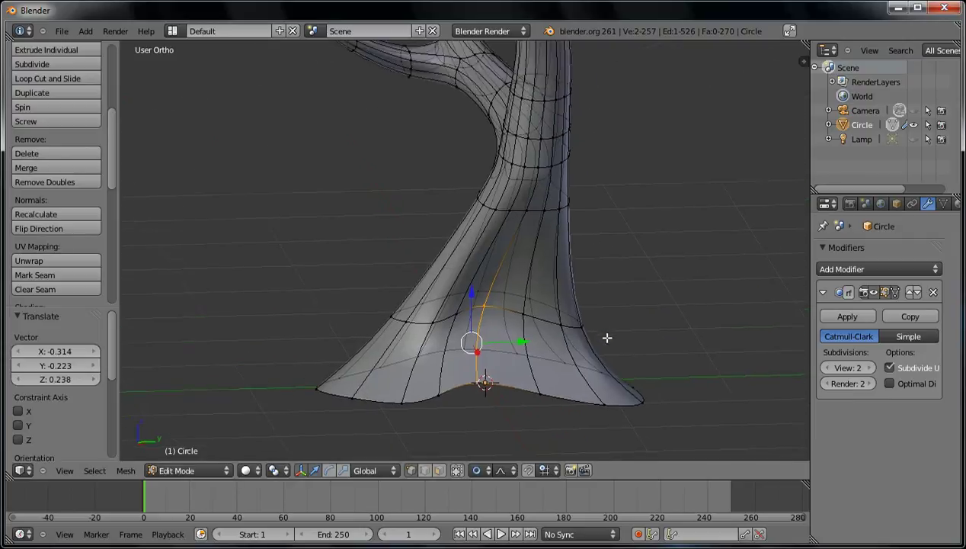
scroll(496, 329, "down", 3)
middle_click_drag(496, 328, 488, 309)
scroll(564, 362, "down", 3)
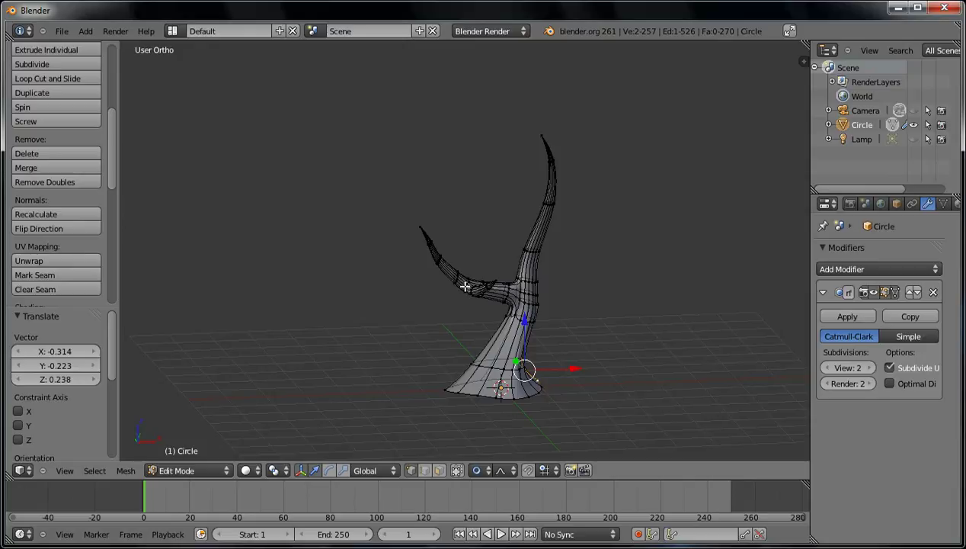